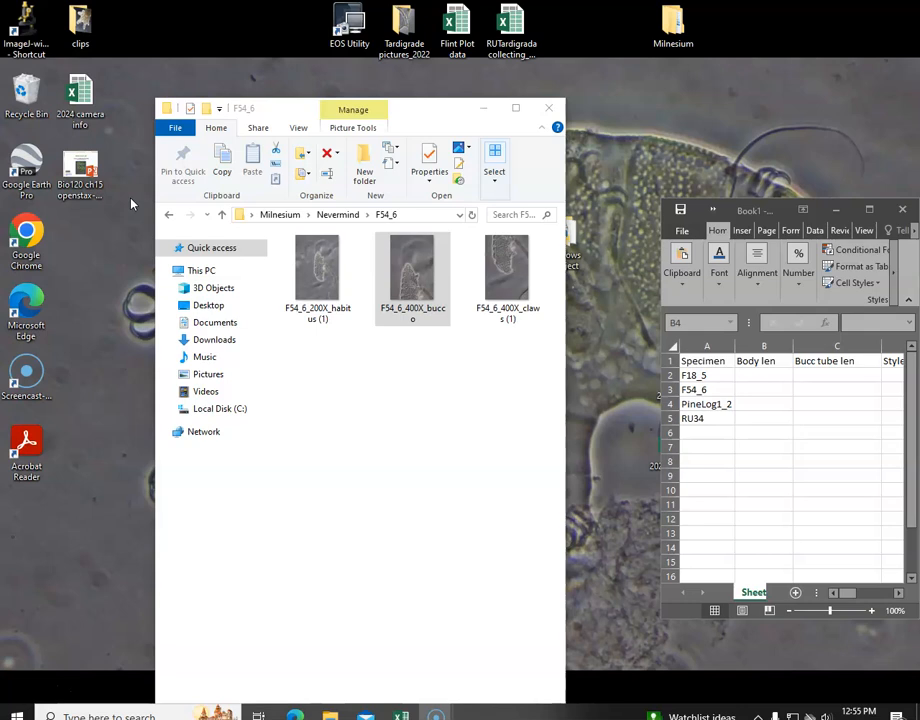
# Step: Launch Fiji ImageJ and place its window just above the open folder window
pyautogui.doubleClick(16, 25)
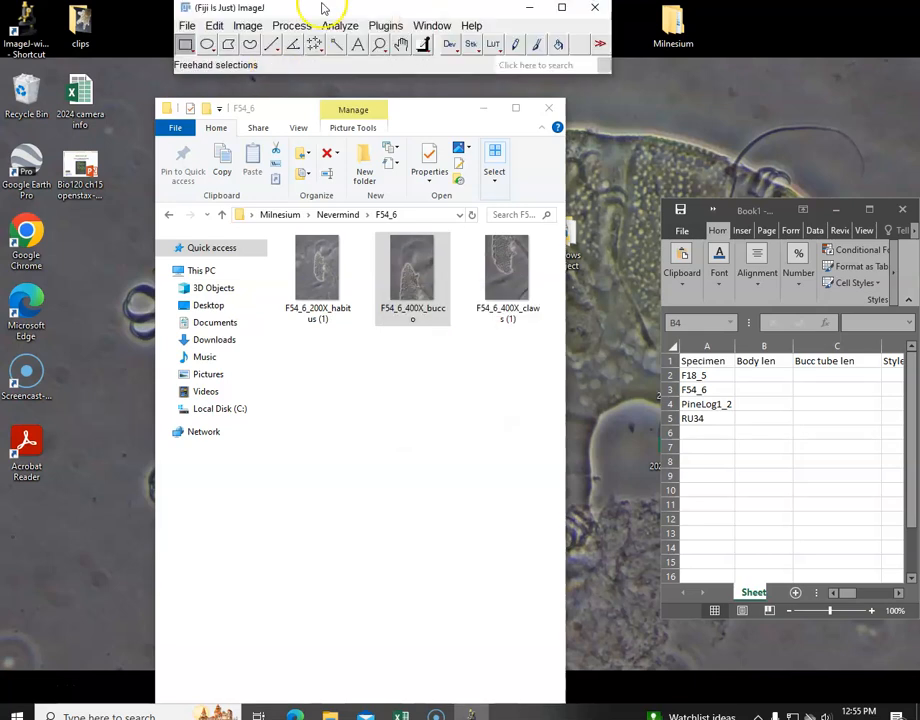
pyautogui.moveTo(317, 19); pyautogui.dragTo(315, 21)
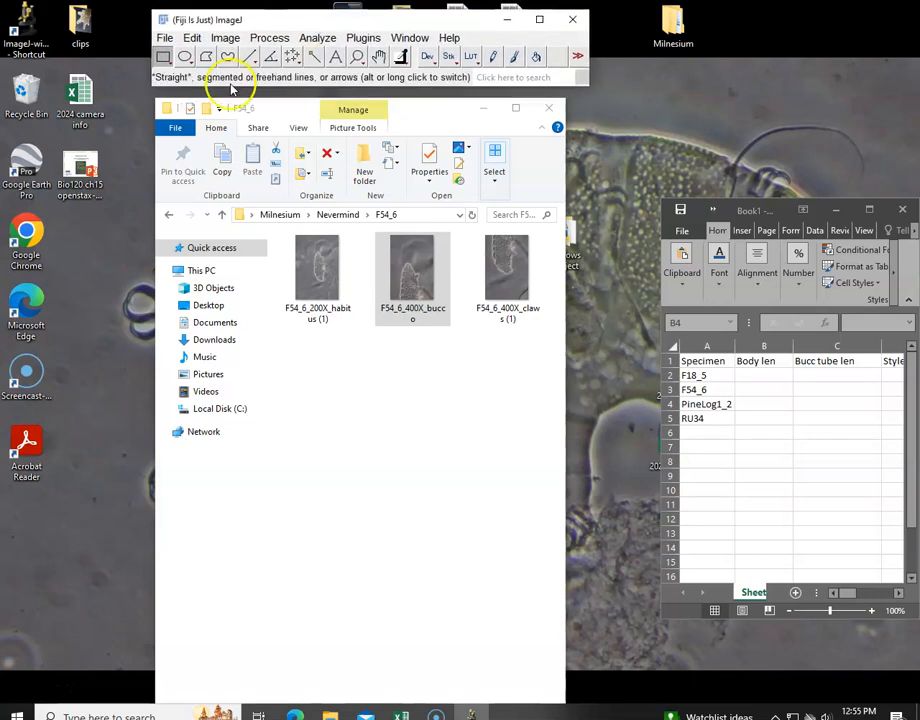
# Step: Look through the Milnesium specimen folders and open the F18_5 folder inside Nevermind
pyautogui.click(170, 218)
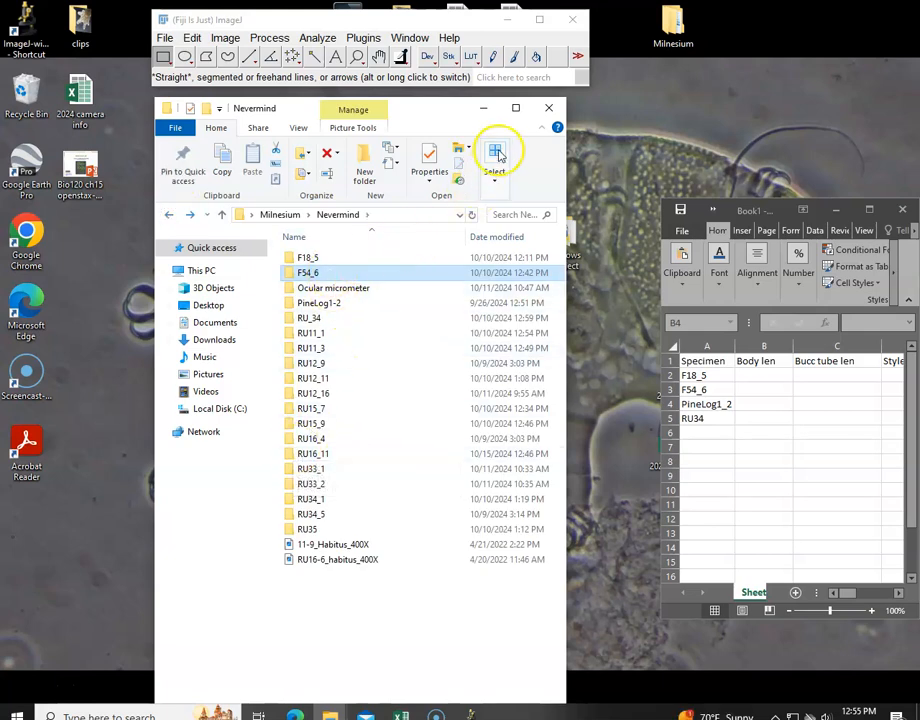
pyautogui.click(170, 213)
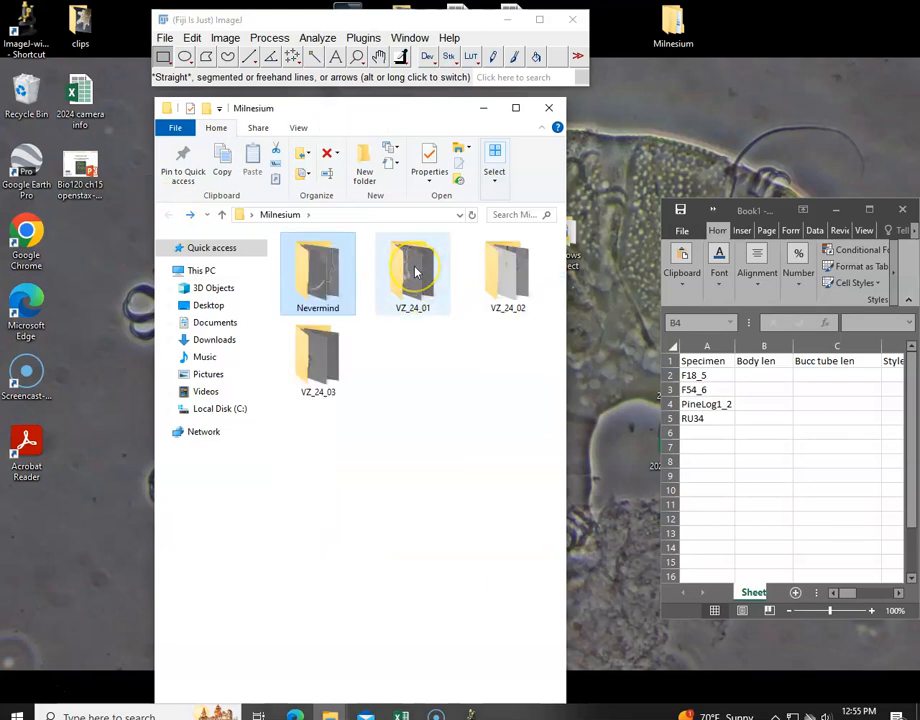
pyautogui.doubleClick(412, 270)
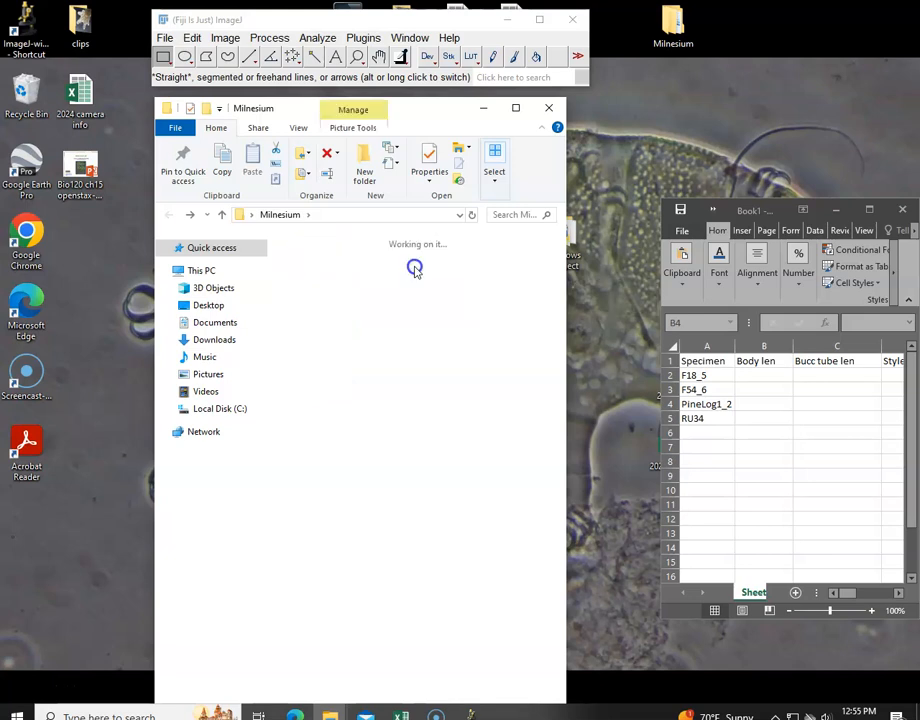
pyautogui.click(168, 215)
pyautogui.doubleClick(328, 277)
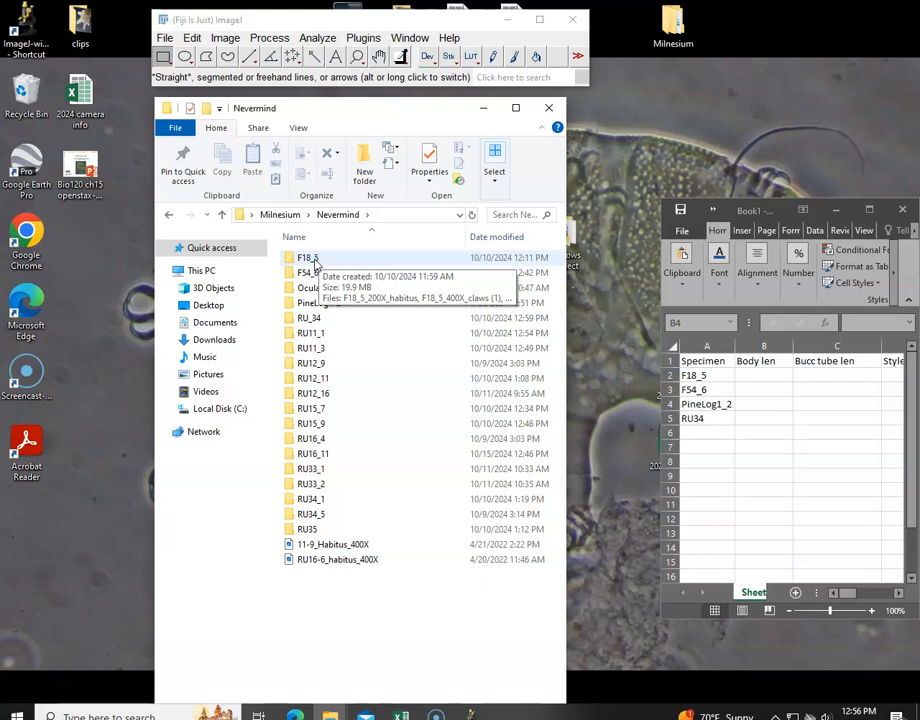
pyautogui.doubleClick(310, 258)
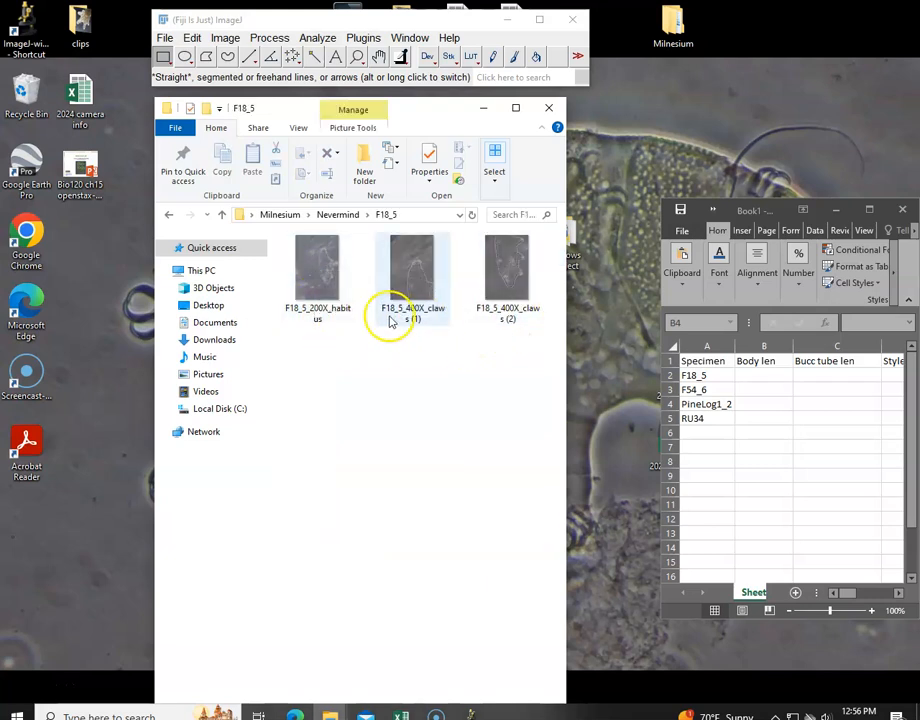
# Step: Load the F18_5_200X_habitus picture into ImageJ and minimize its image window
pyautogui.click(329, 279)
pyautogui.click(331, 280)
pyautogui.moveTo(325, 280); pyautogui.dragTo(287, 80)
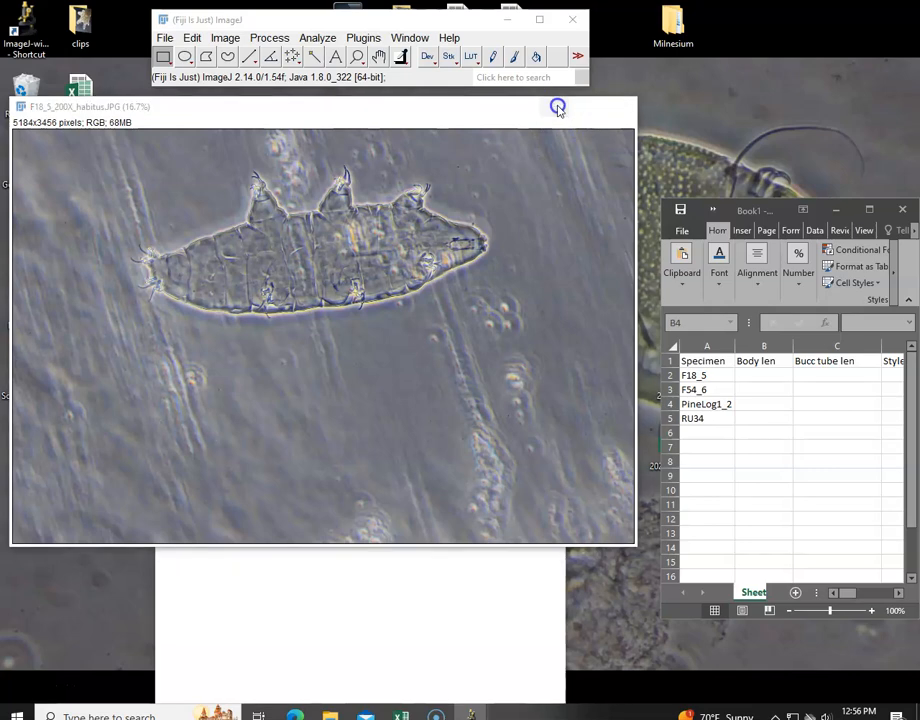
pyautogui.click(558, 107)
# Step: Load F54_6_200X_habitus (1) from the F54_6 folder into ImageJ and minimize its image window
pyautogui.click(168, 214)
pyautogui.click(308, 272)
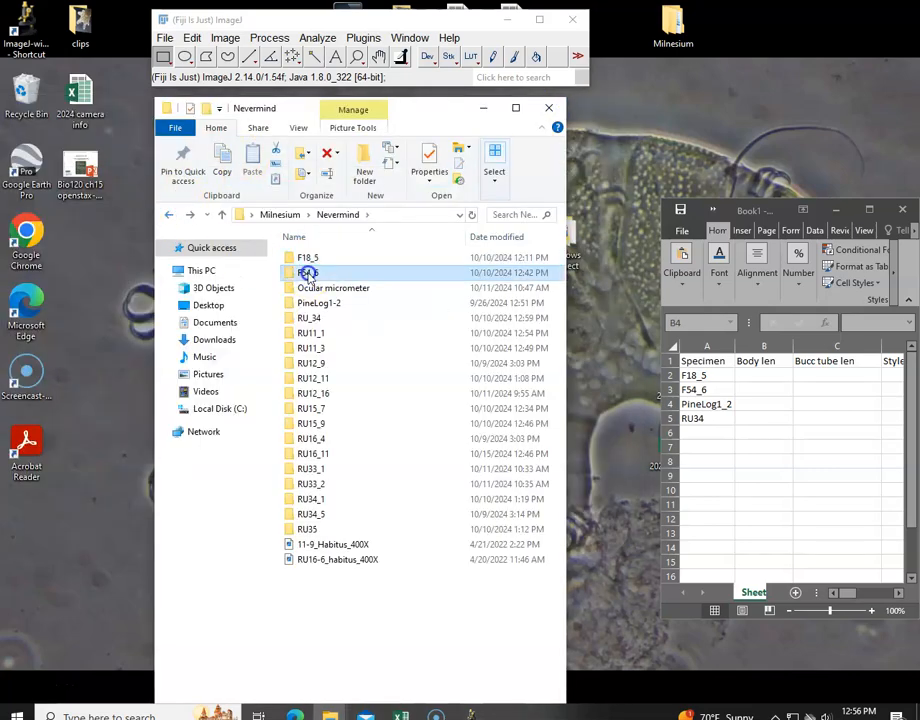
pyautogui.doubleClick(308, 272)
pyautogui.moveTo(314, 270); pyautogui.dragTo(275, 88)
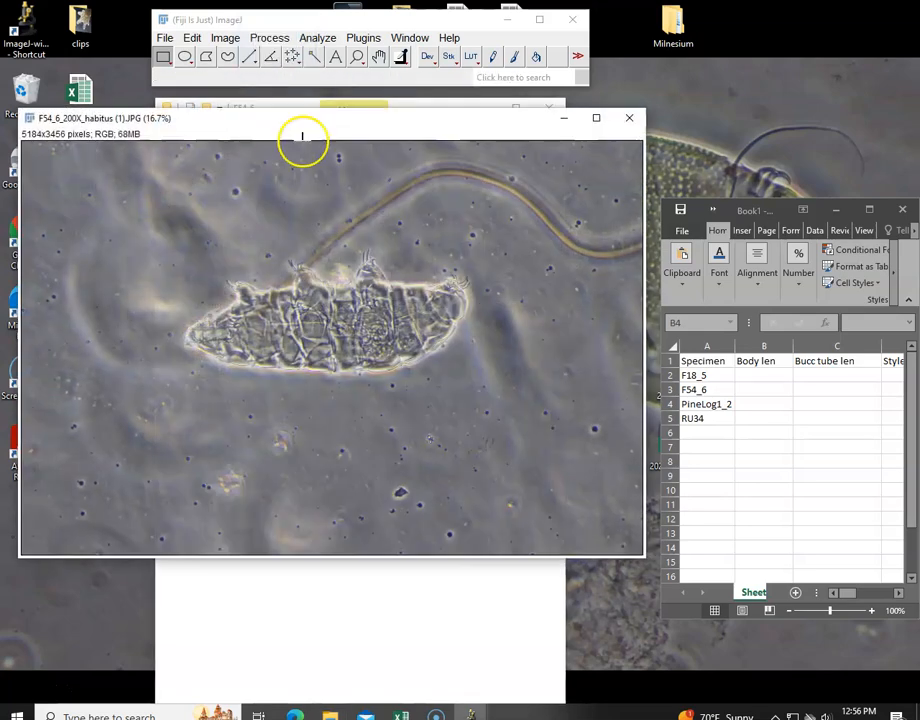
pyautogui.click(561, 118)
# Step: Load the PineLog1-2_200x picture from the PineLog1-2 folder into ImageJ
pyautogui.click(170, 220)
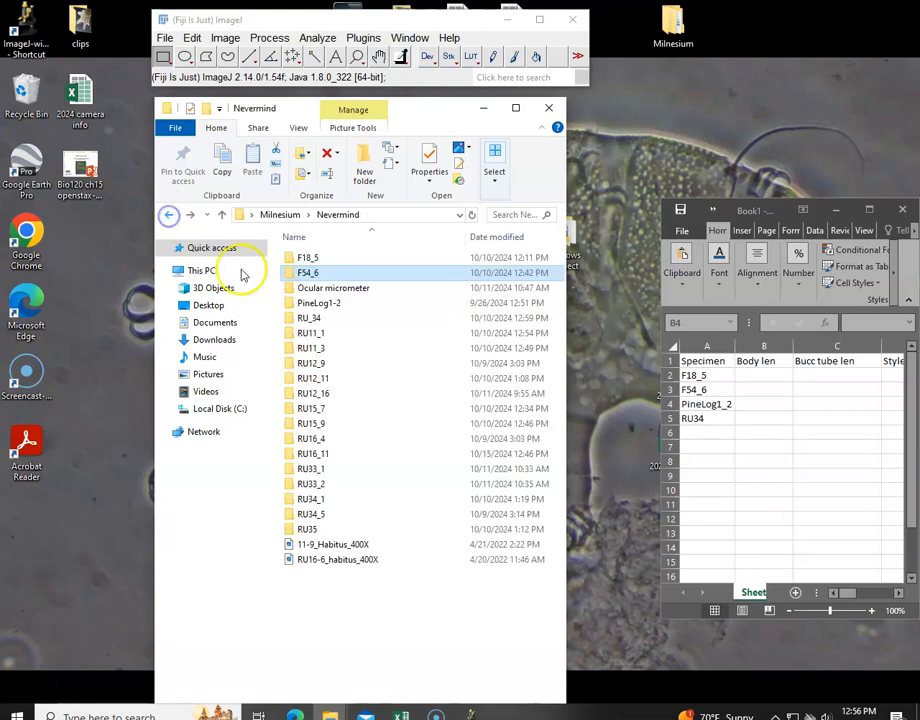
pyautogui.doubleClick(333, 304)
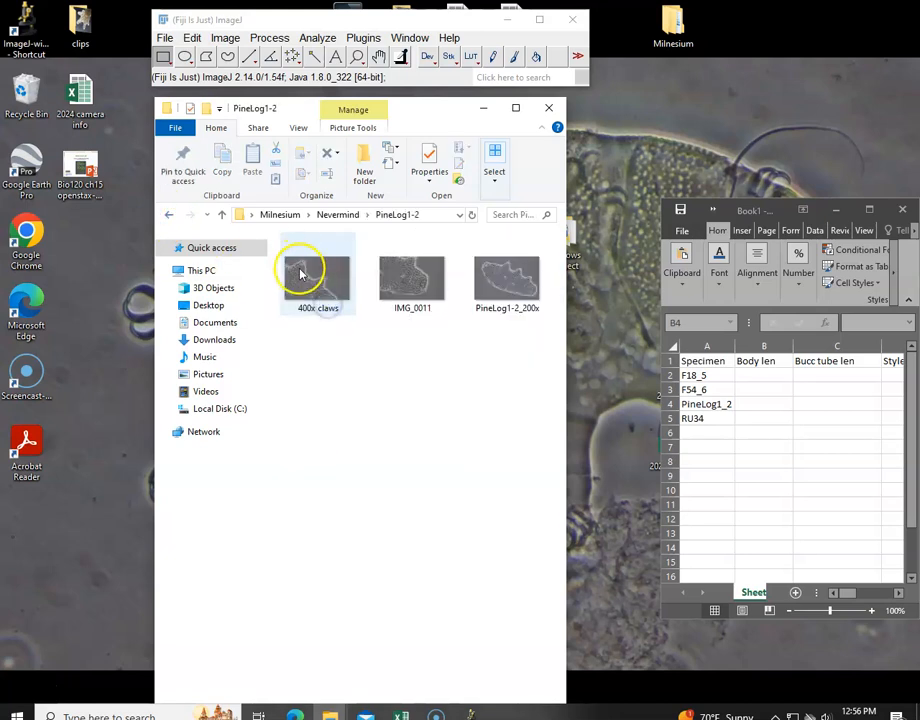
pyautogui.moveTo(505, 263); pyautogui.dragTo(255, 80)
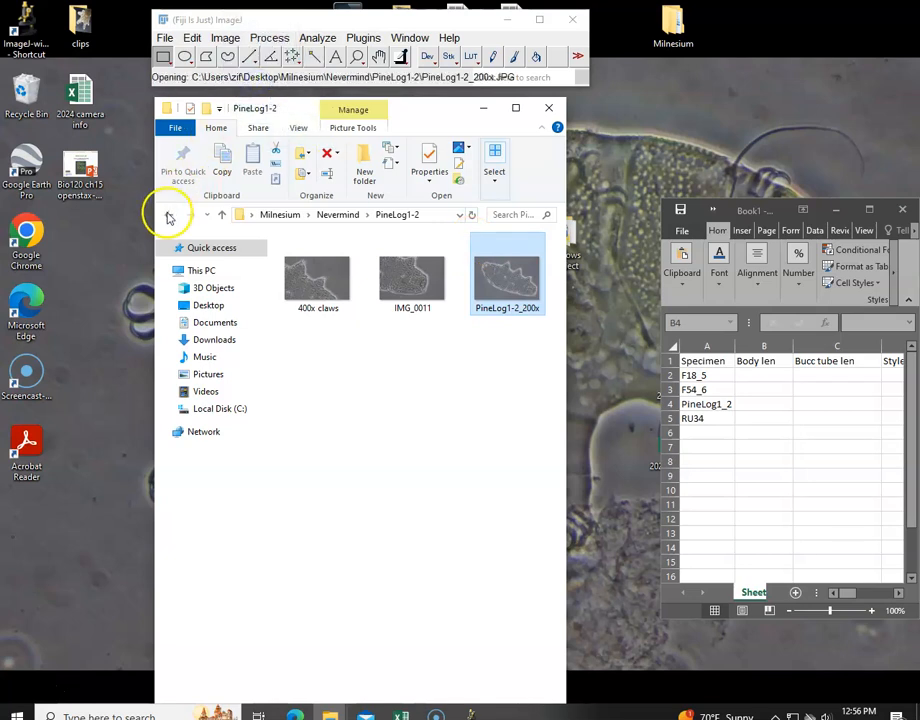
# Step: Load RU34_200X_habitus (1) from the RU_34 folder into ImageJ and minimize both open specimen images
pyautogui.click(168, 214)
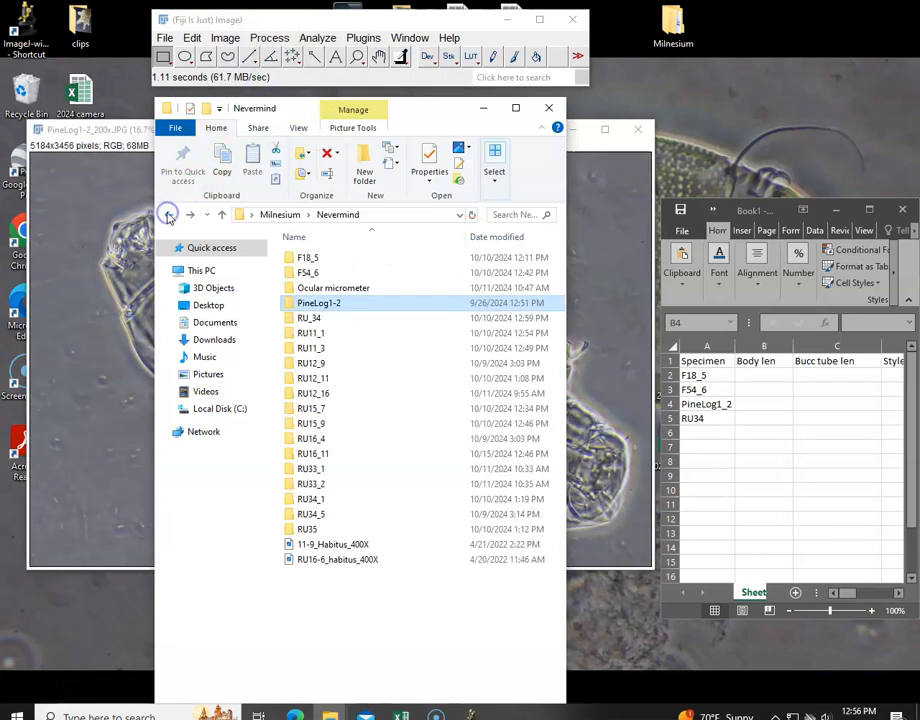
pyautogui.doubleClick(307, 318)
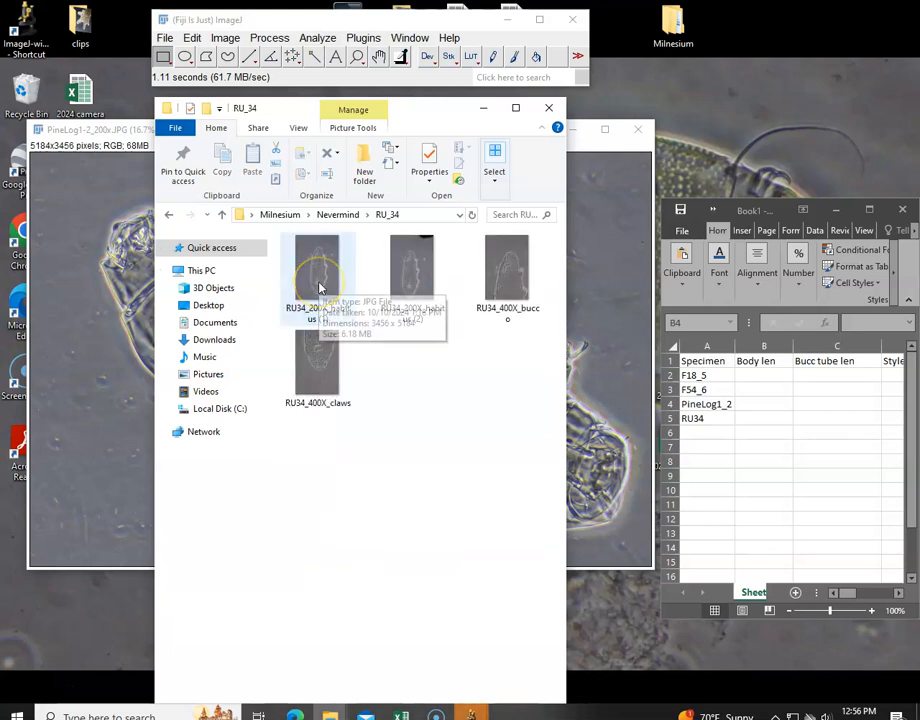
pyautogui.click(452, 365)
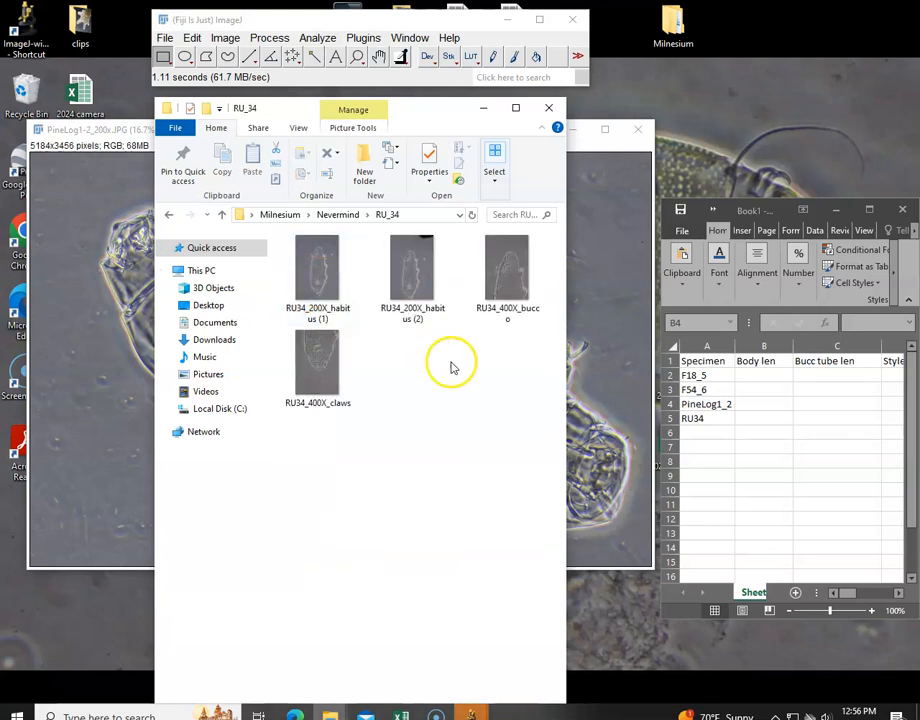
pyautogui.click(322, 278)
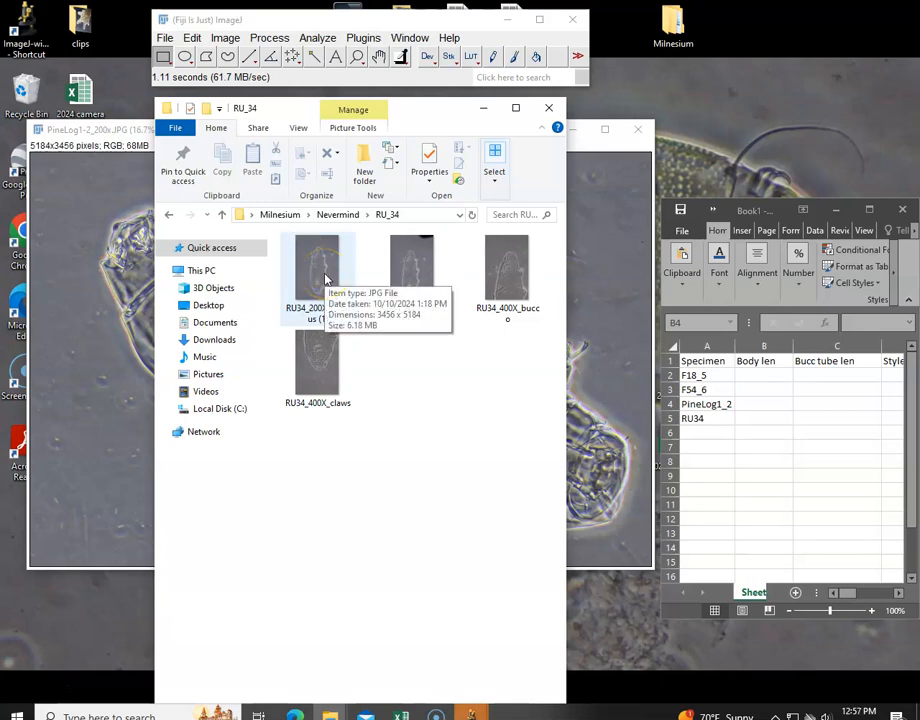
pyautogui.moveTo(320, 270); pyautogui.dragTo(240, 78)
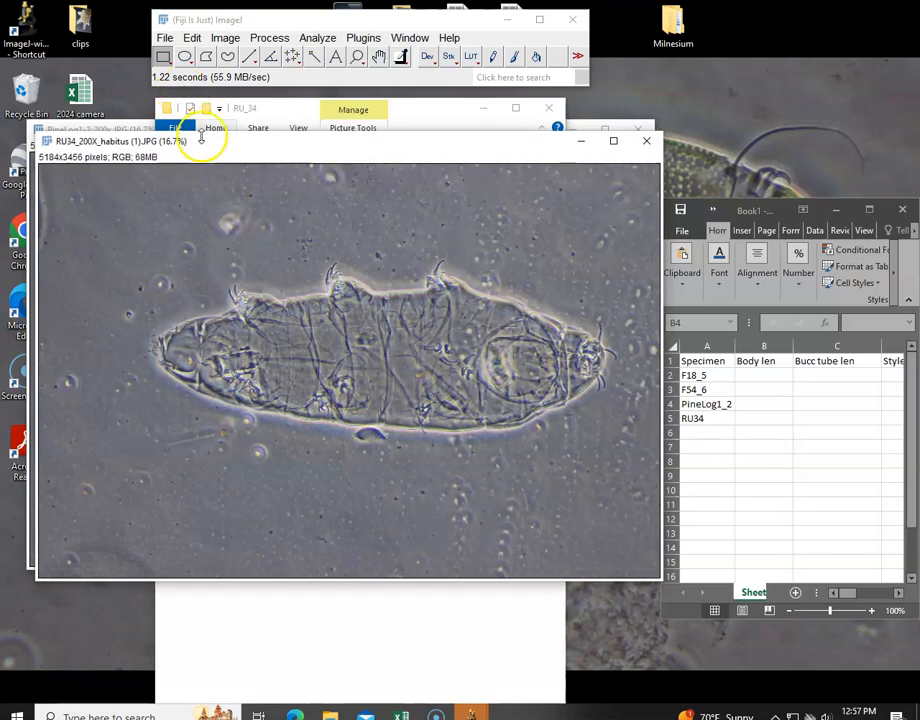
pyautogui.click(585, 142)
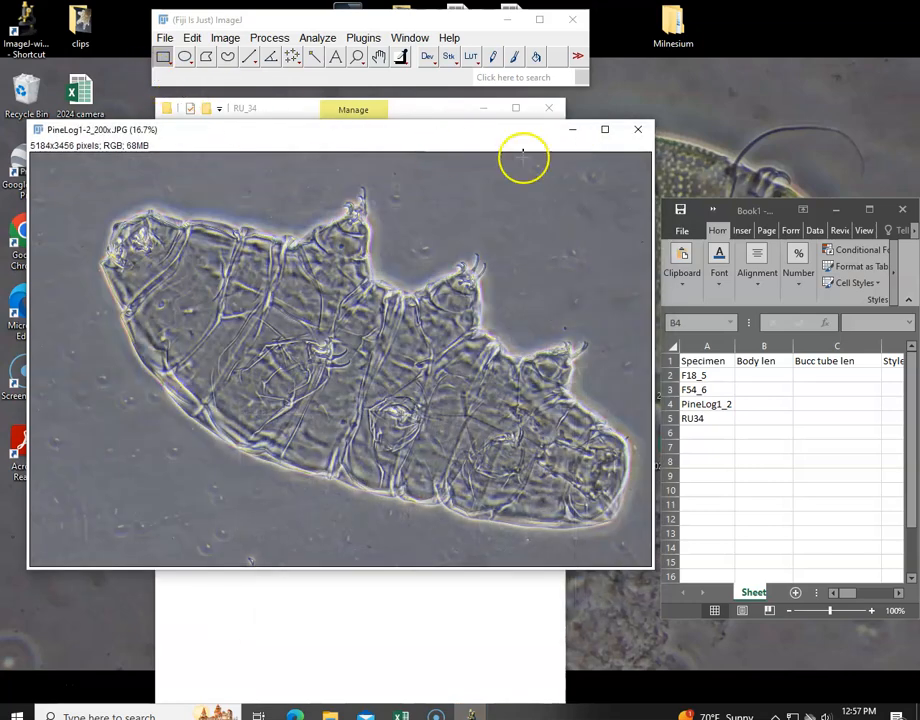
pyautogui.click(571, 130)
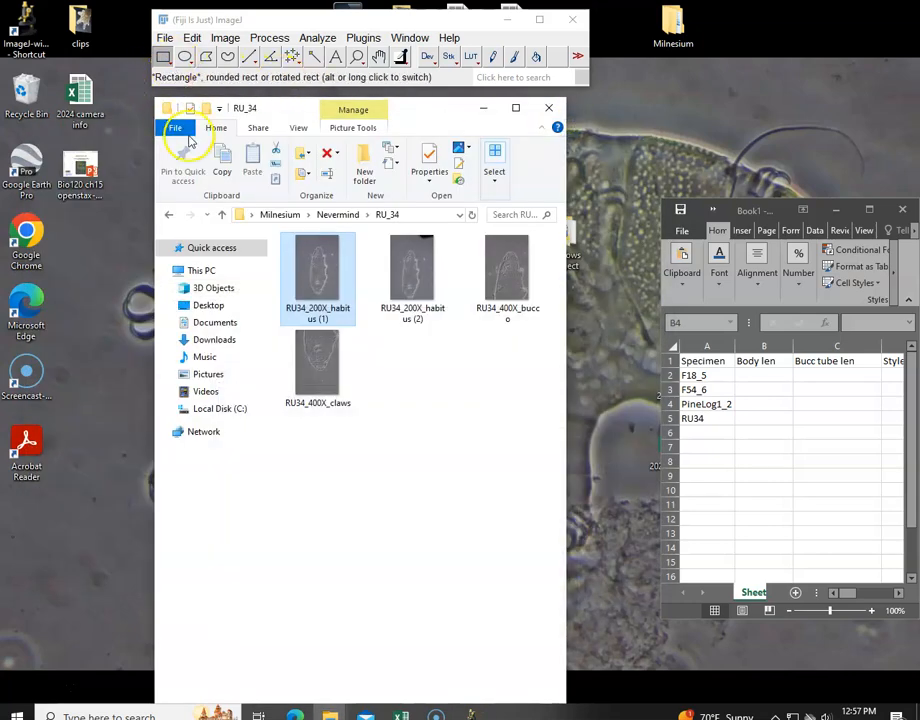
# Step: Load RU11_1_200X_habitus from the RU11_1 folder into ImageJ and minimize its image window
pyautogui.click(168, 216)
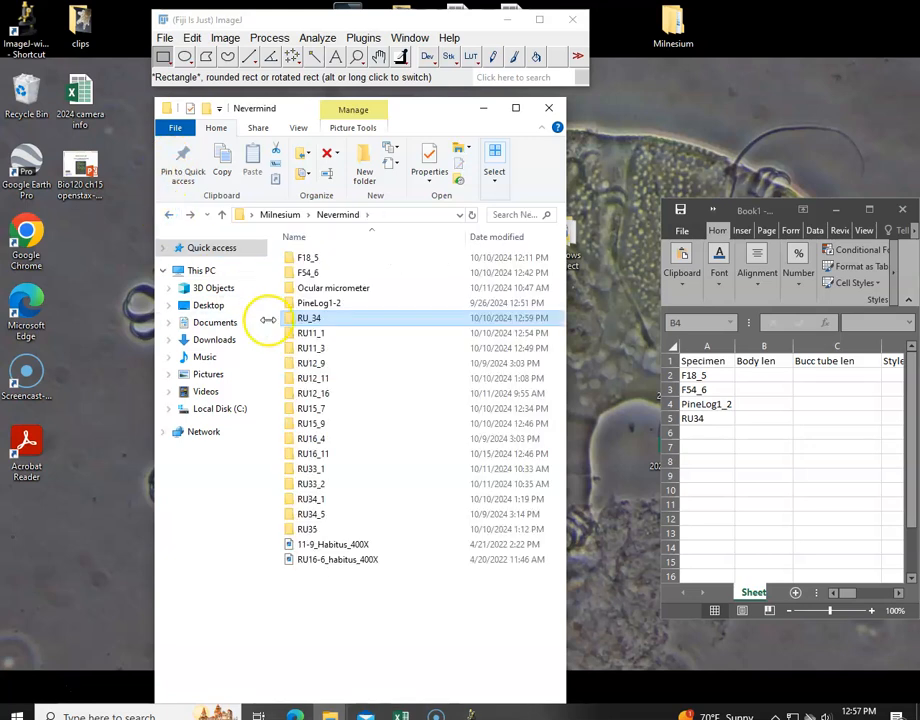
pyautogui.click(324, 335)
pyautogui.doubleClick(324, 335)
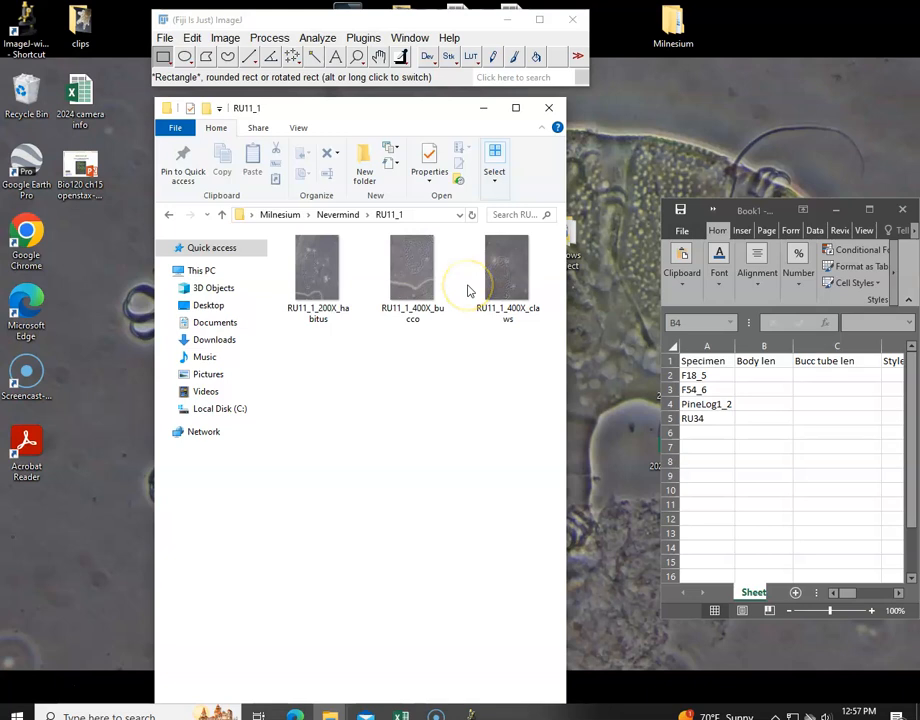
pyautogui.moveTo(320, 283); pyautogui.dragTo(246, 80)
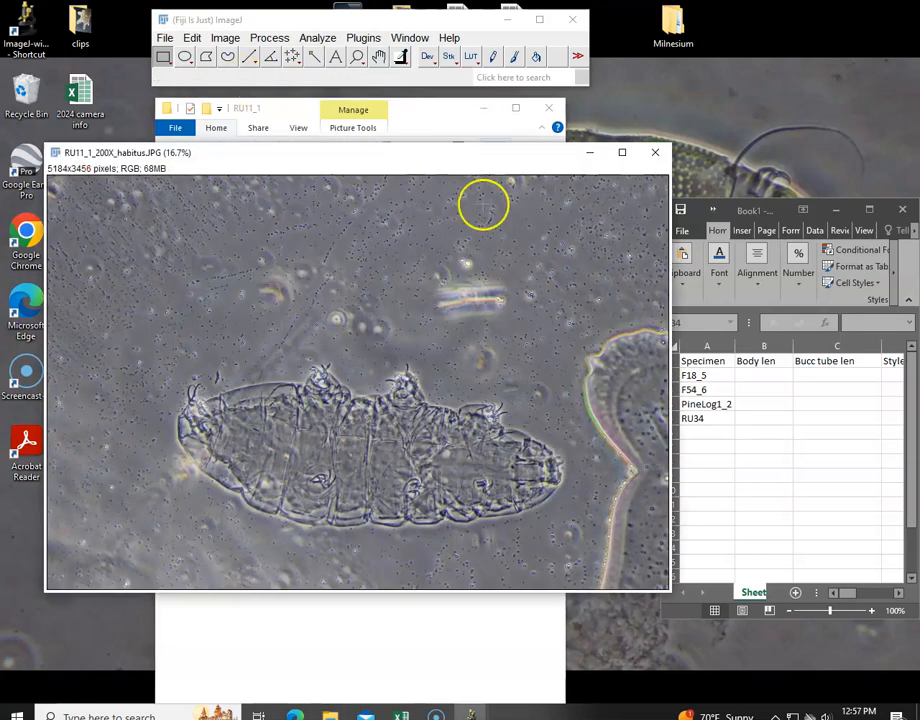
pyautogui.click(589, 154)
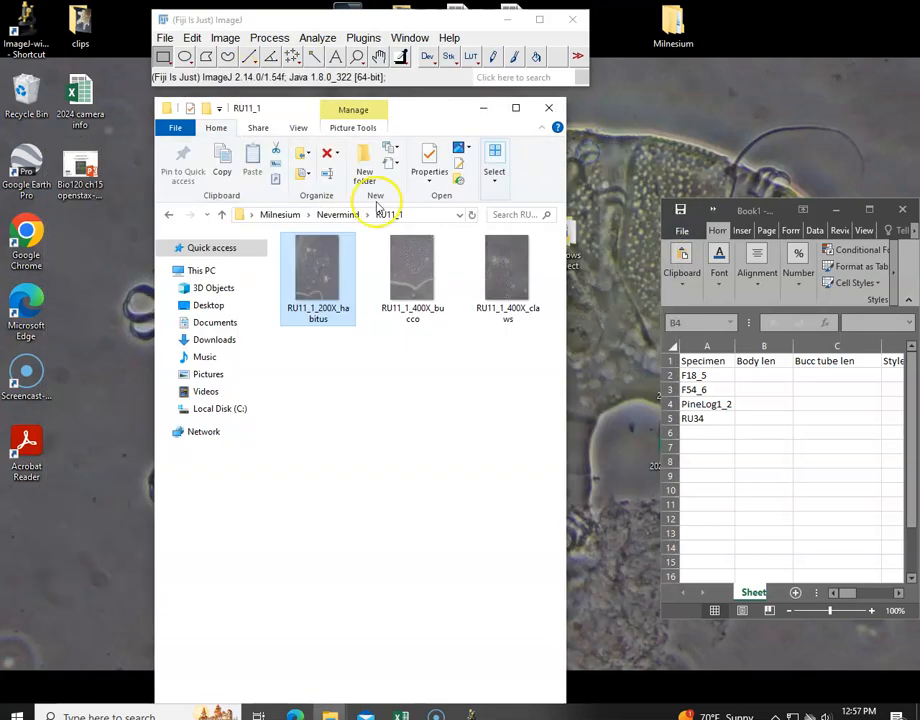
# Step: Examine the scale markings in the 40X, 100X, 200X and 400X pictures of Nevermind's Ocular micrometer folder
pyautogui.click(169, 221)
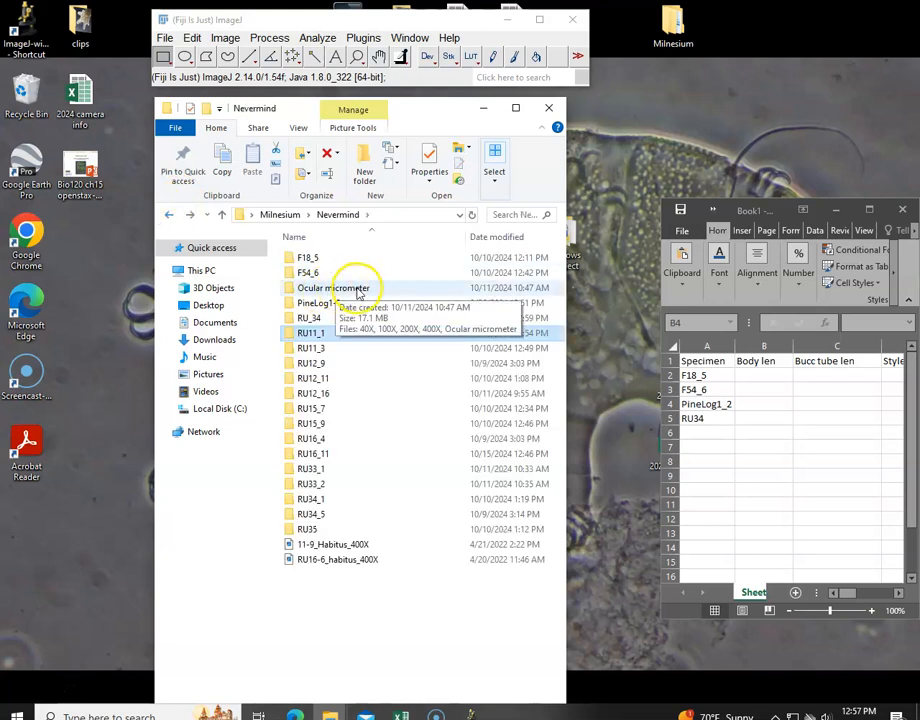
pyautogui.doubleClick(343, 290)
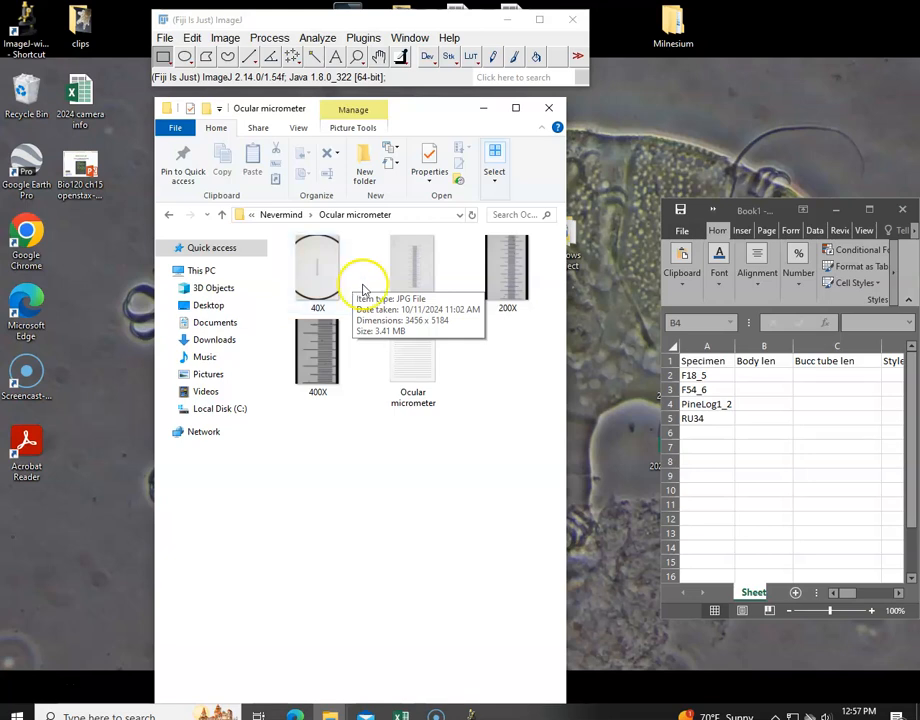
pyautogui.click(330, 276)
pyautogui.doubleClick(330, 276)
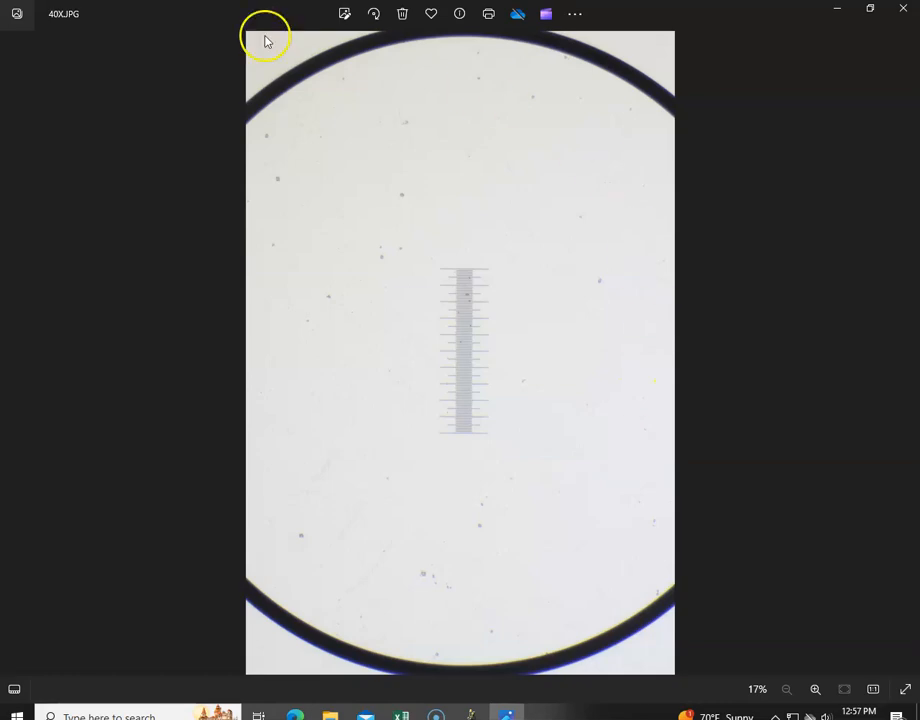
pyautogui.click(903, 9)
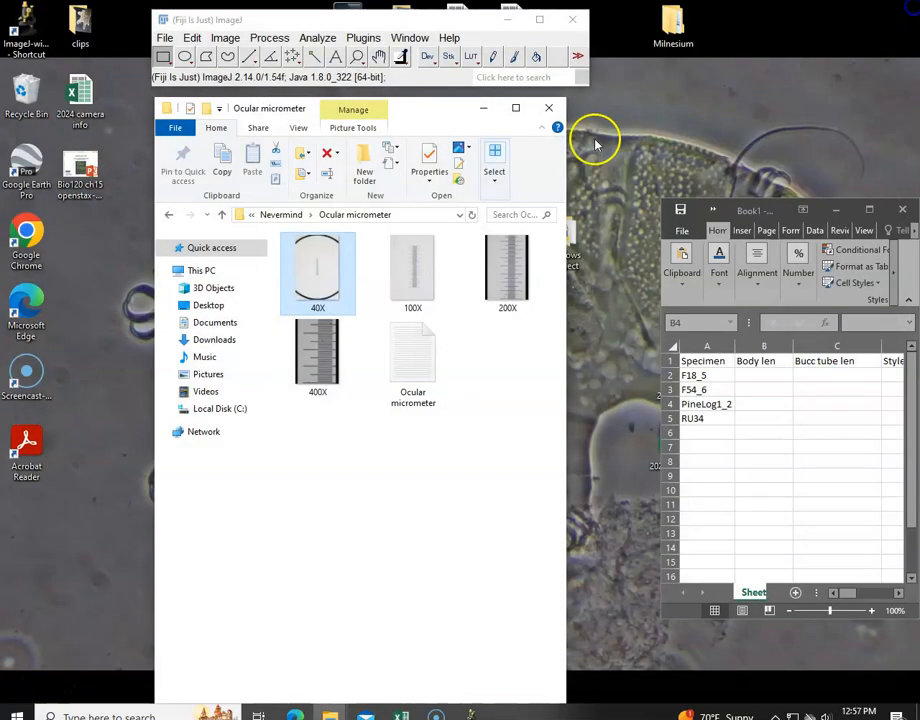
pyautogui.doubleClick(430, 280)
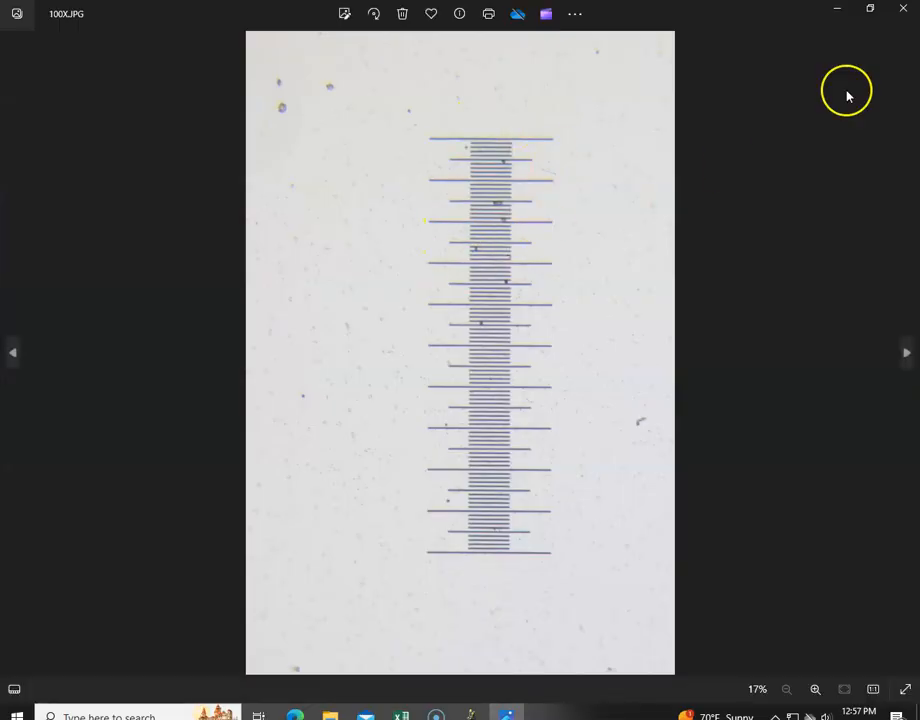
pyautogui.click(905, 10)
pyautogui.doubleClick(509, 248)
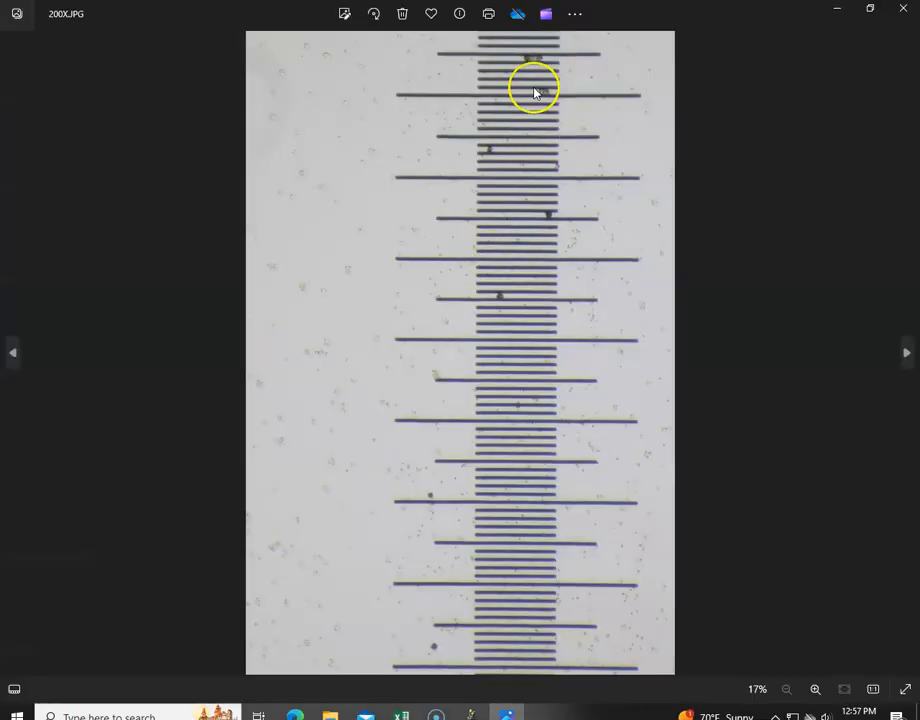
pyautogui.click(906, 355)
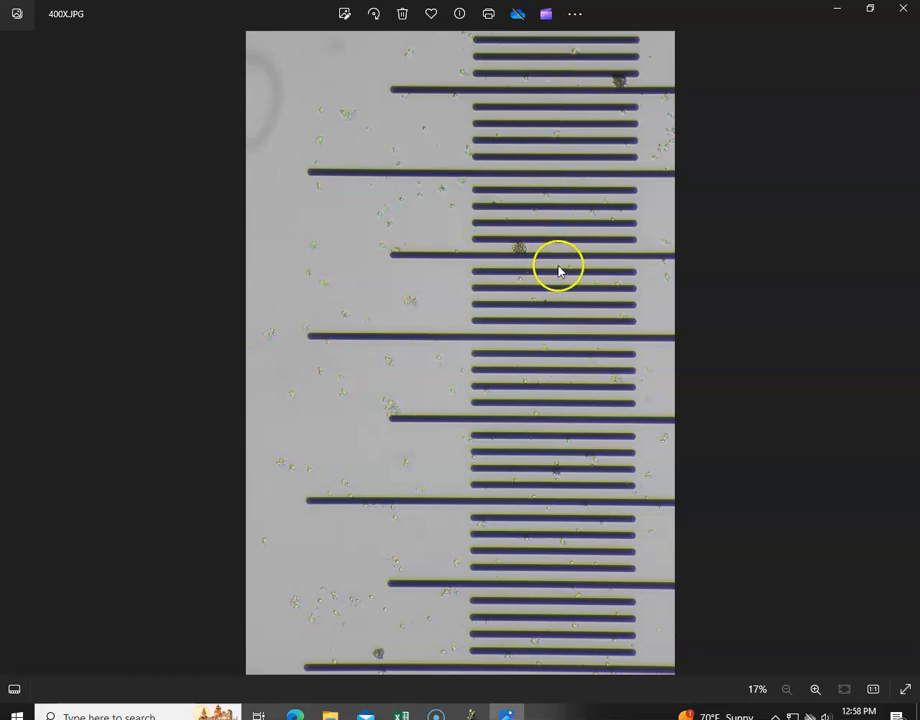
pyautogui.click(902, 12)
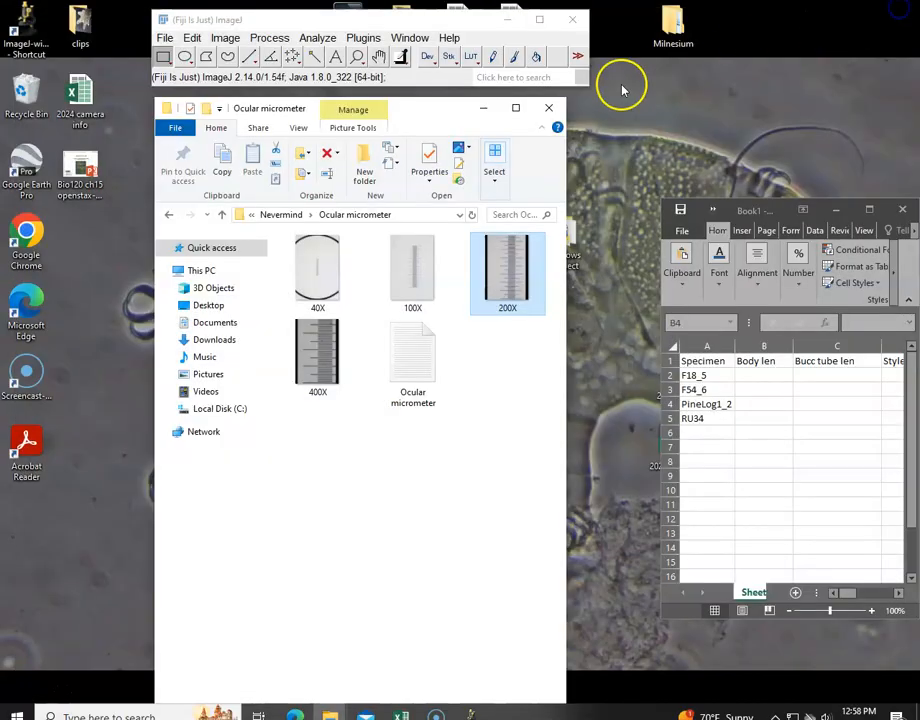
# Step: Load the 200X ocular micrometer picture into ImageJ and minimize the folder window
pyautogui.moveTo(411, 265); pyautogui.dragTo(222, 80)
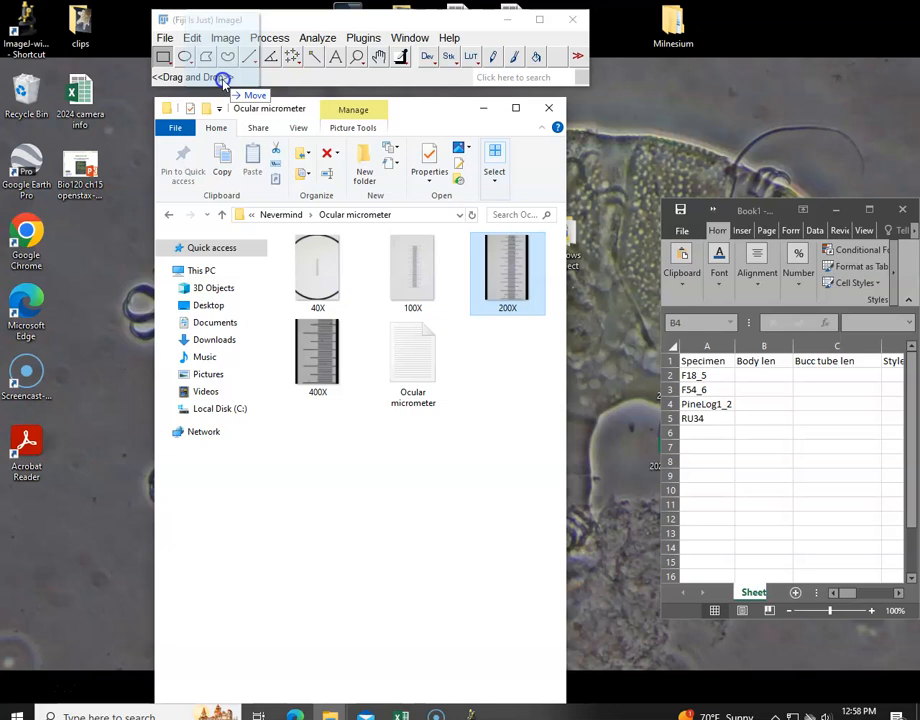
pyautogui.moveTo(222, 80); pyautogui.dragTo(224, 80)
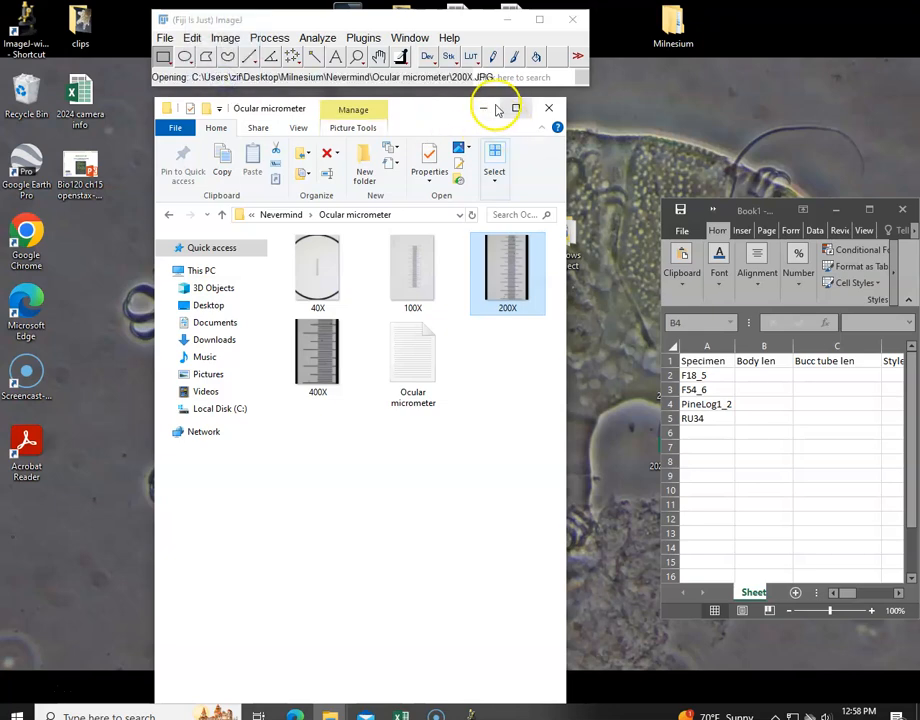
pyautogui.click(481, 109)
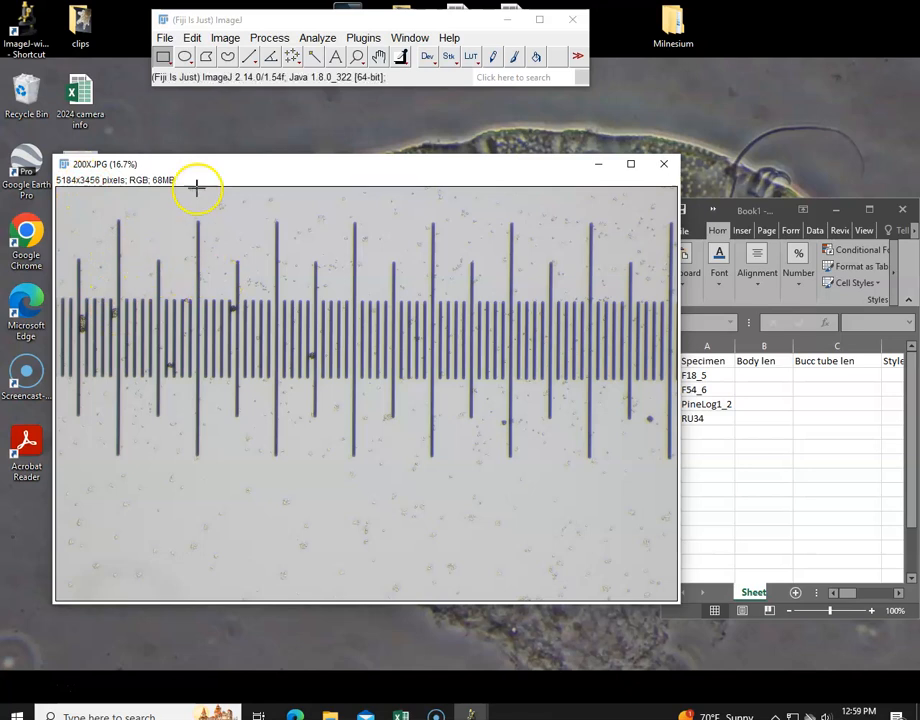
# Step: Trace ten-division spans on the micrometer scale with the straight line tool and measure the one between two medium-length marks
pyautogui.click(249, 56)
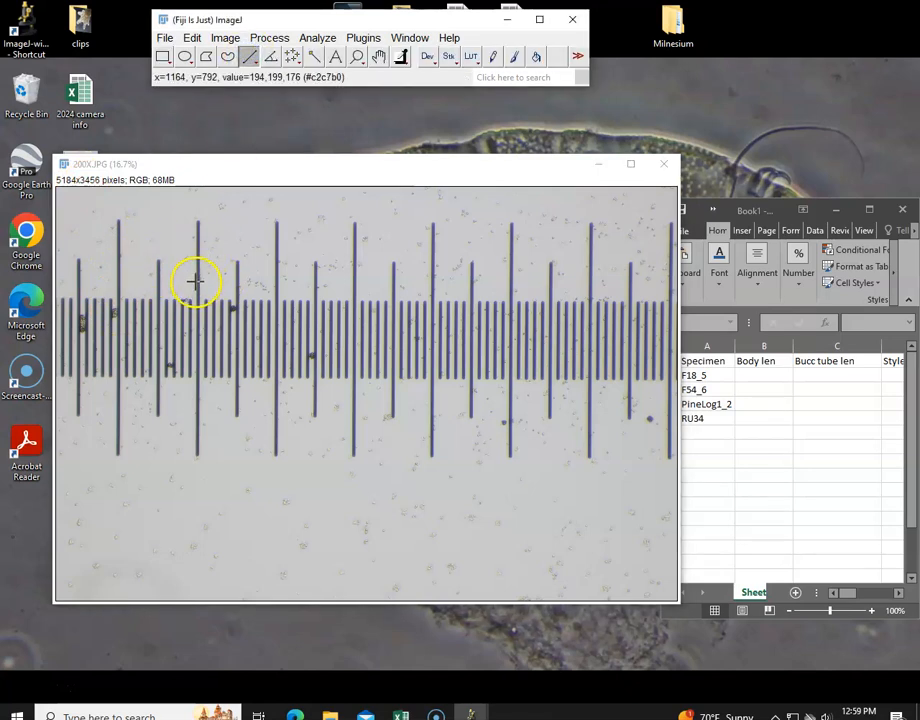
pyautogui.moveTo(196, 266); pyautogui.dragTo(277, 265)
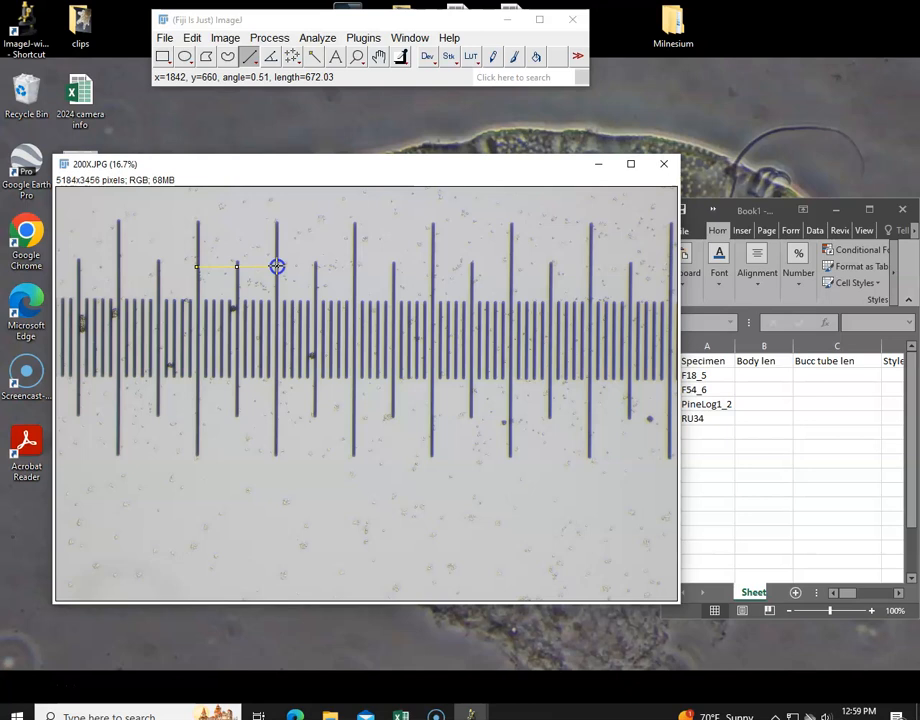
pyautogui.click(249, 58)
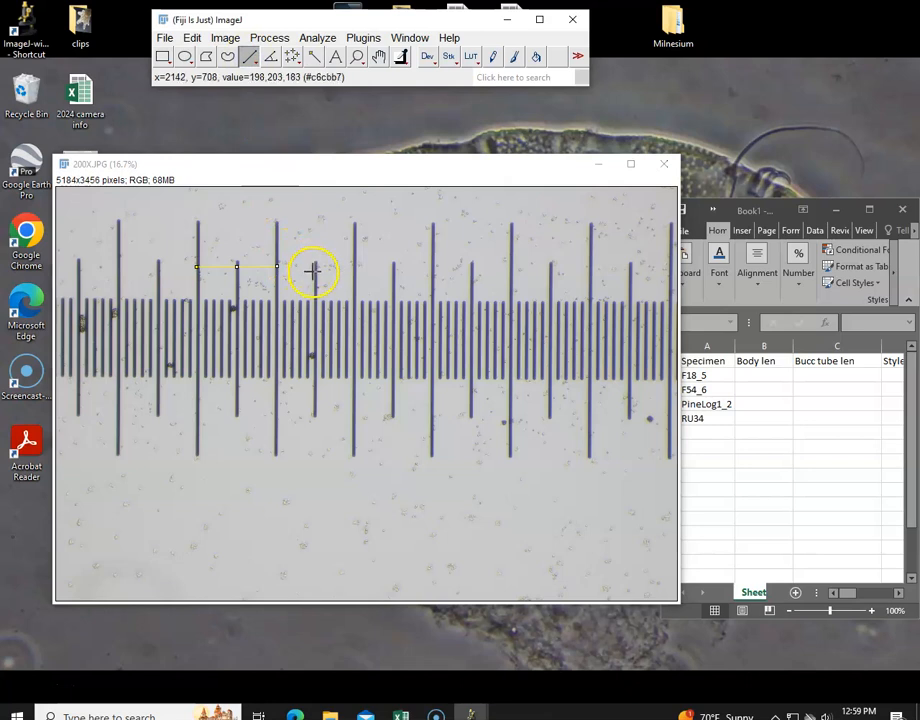
pyautogui.moveTo(314, 271); pyautogui.dragTo(394, 271)
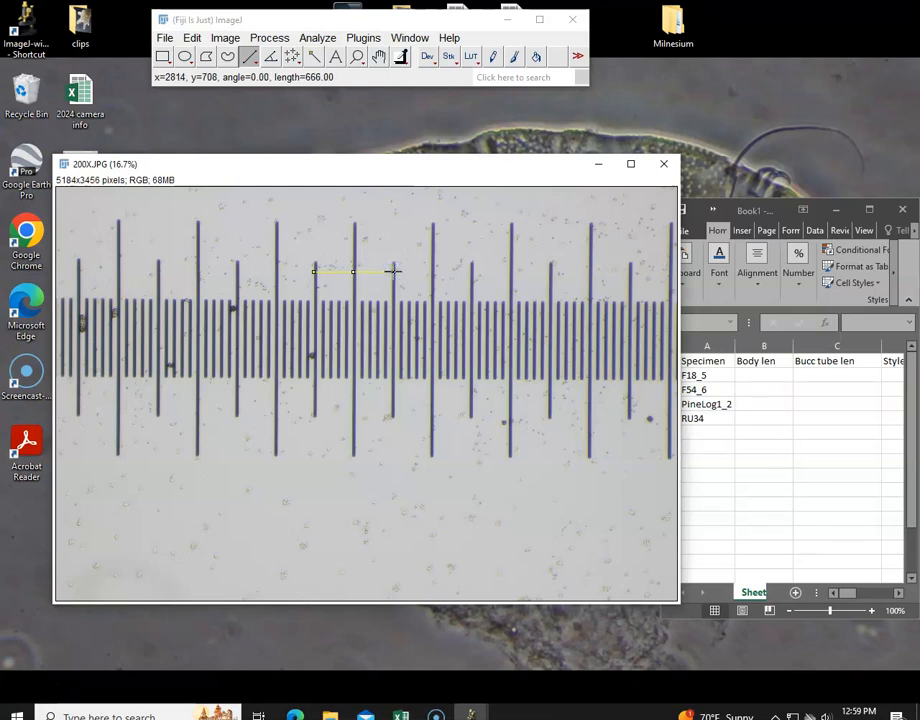
pyautogui.hotkey('ctrl', 'm')
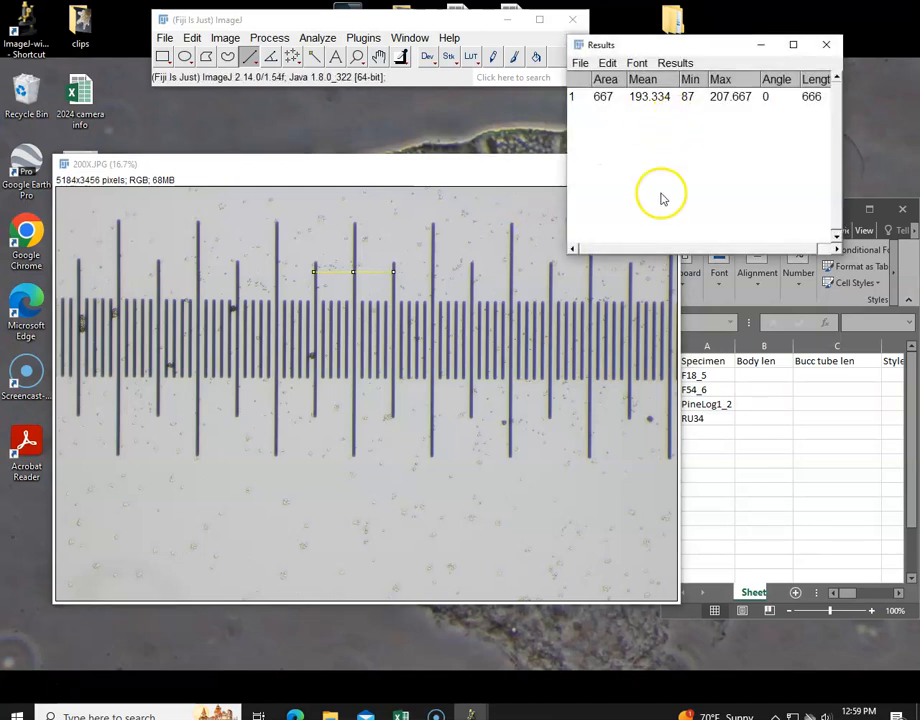
pyautogui.click(826, 249)
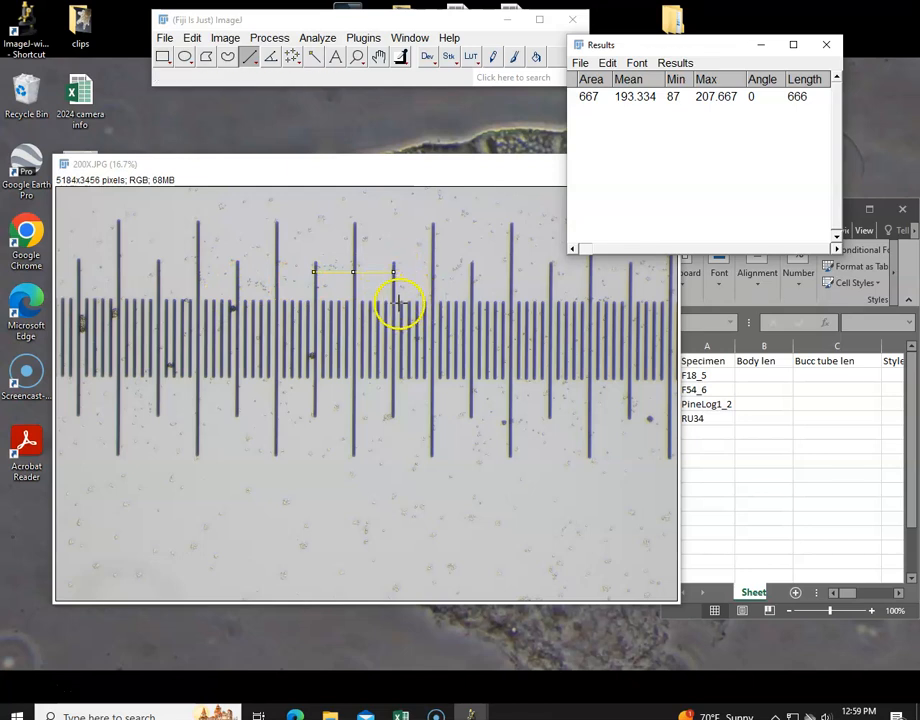
pyautogui.click(316, 38)
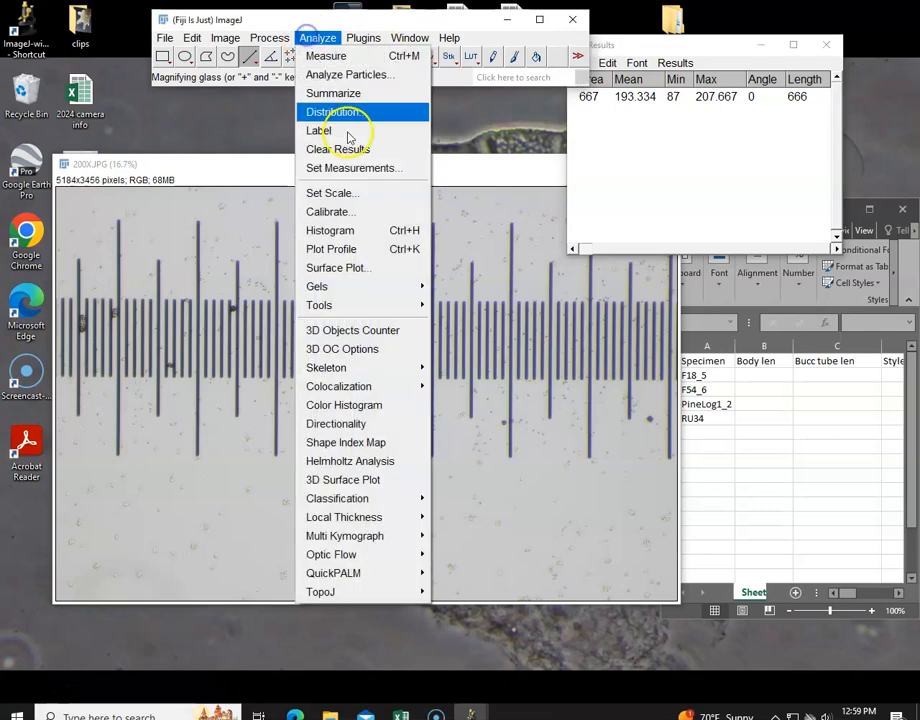
pyautogui.click(371, 198)
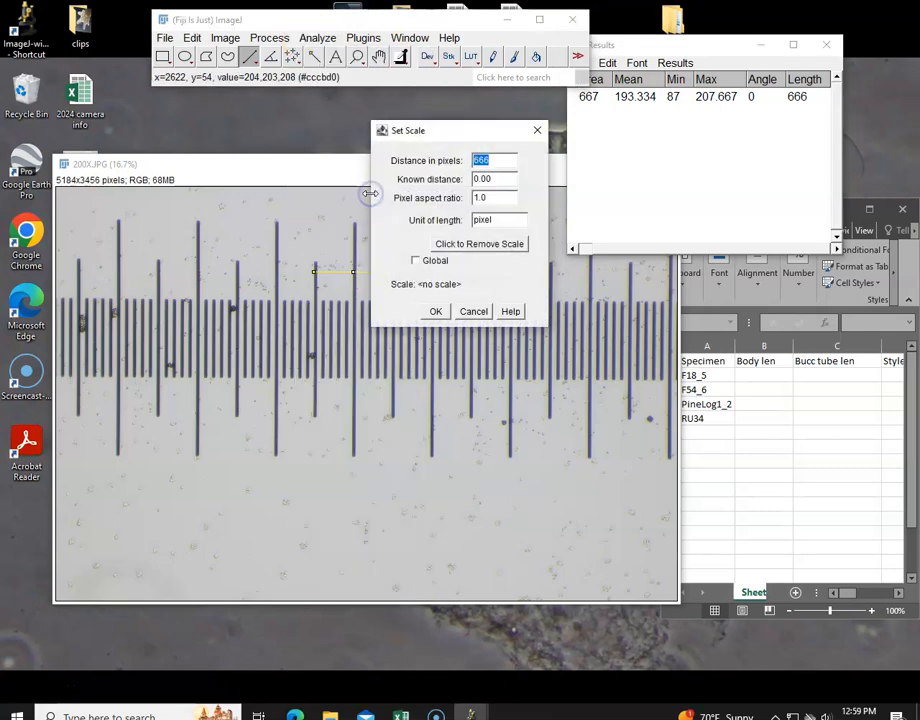
pyautogui.click(494, 179)
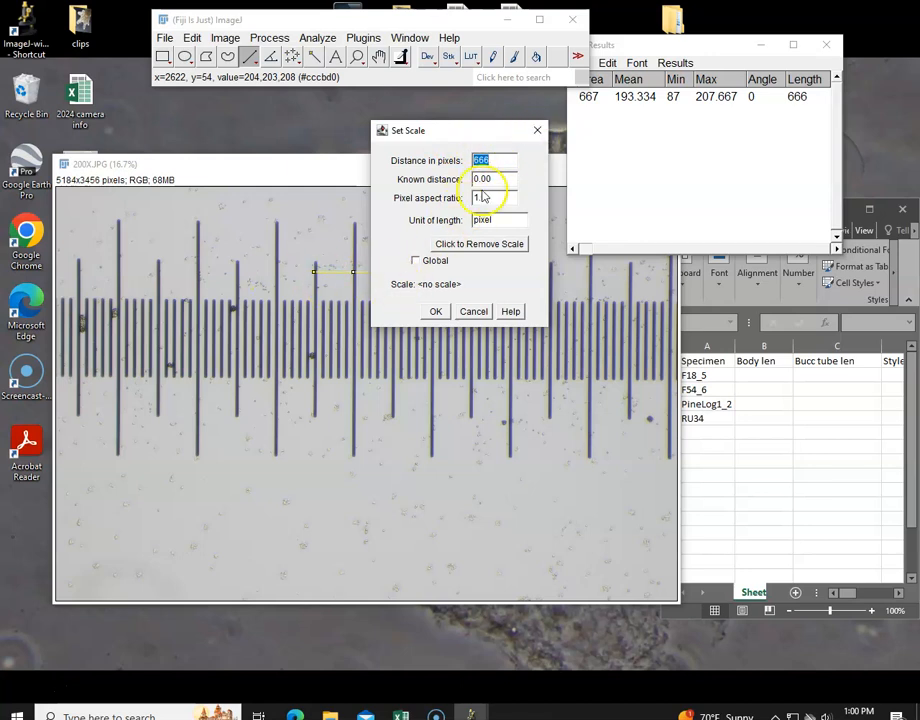
pyautogui.click(538, 133)
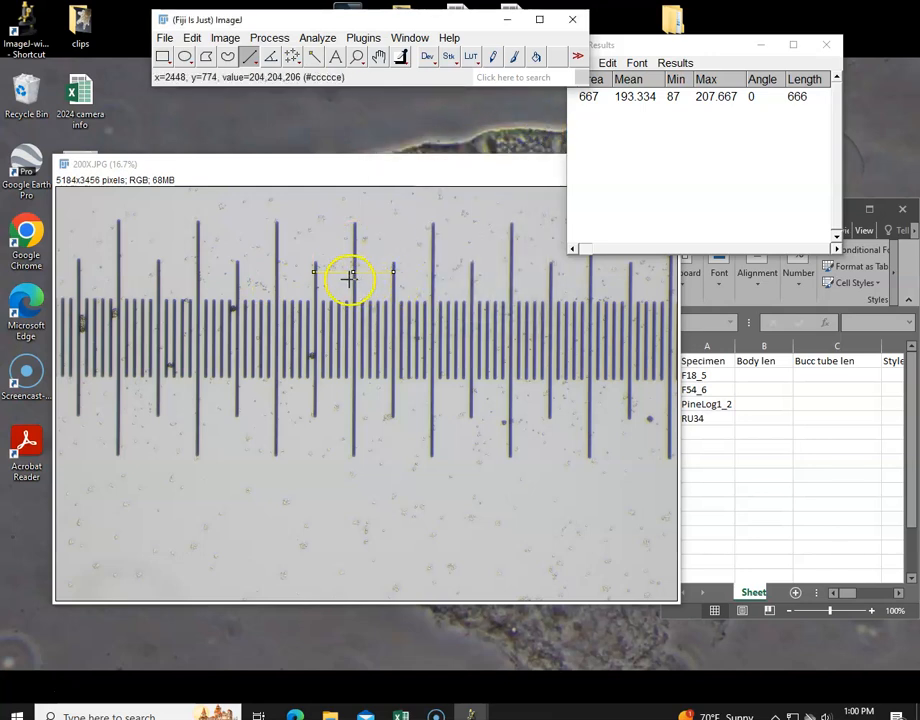
# Step: Clear the measurement results without saving them
pyautogui.click(675, 63)
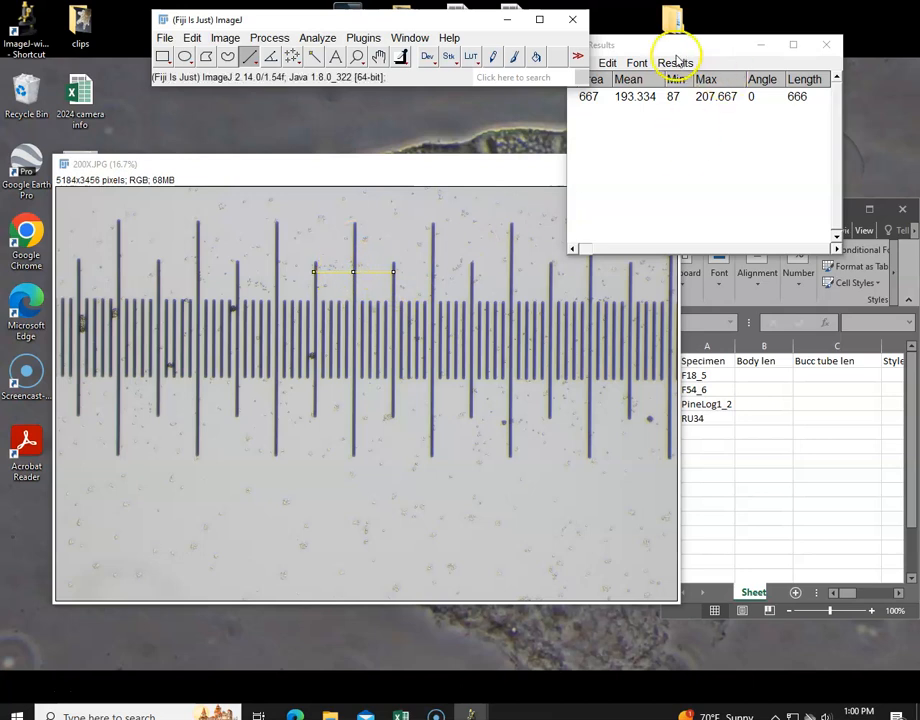
pyautogui.click(680, 83)
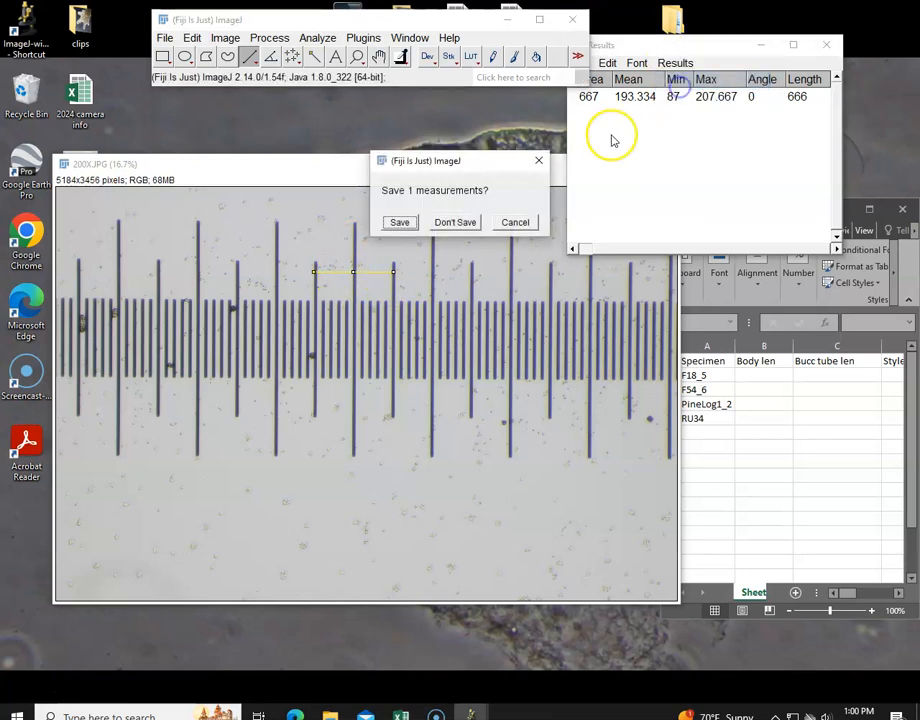
pyautogui.click(444, 220)
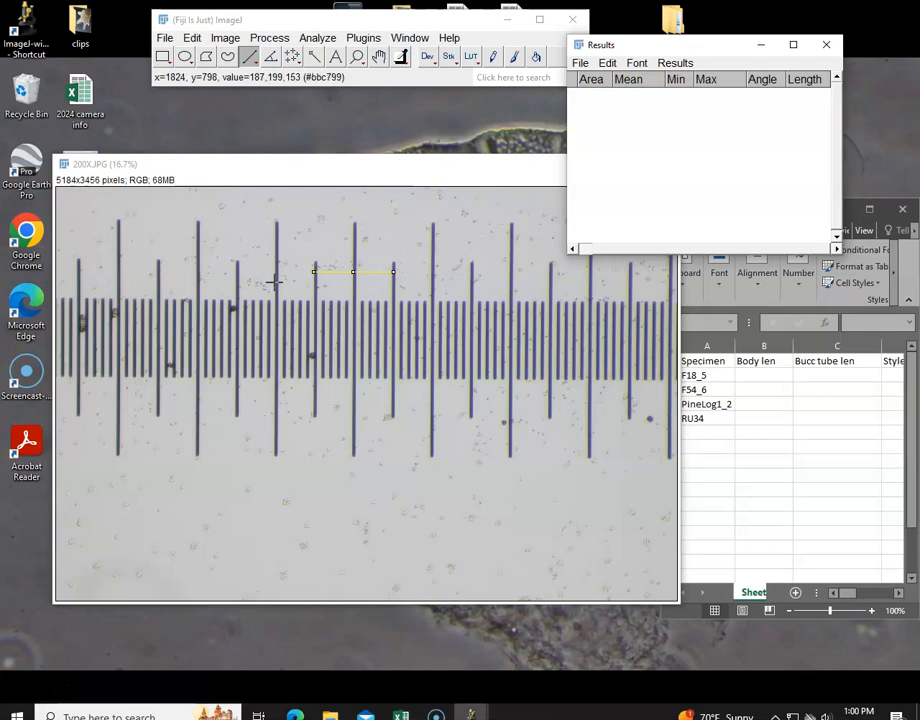
# Step: Measure a straight line between two neighbouring long marks and widen the results window to show the Length column
pyautogui.click(265, 281)
pyautogui.moveTo(274, 282); pyautogui.dragTo(352, 284)
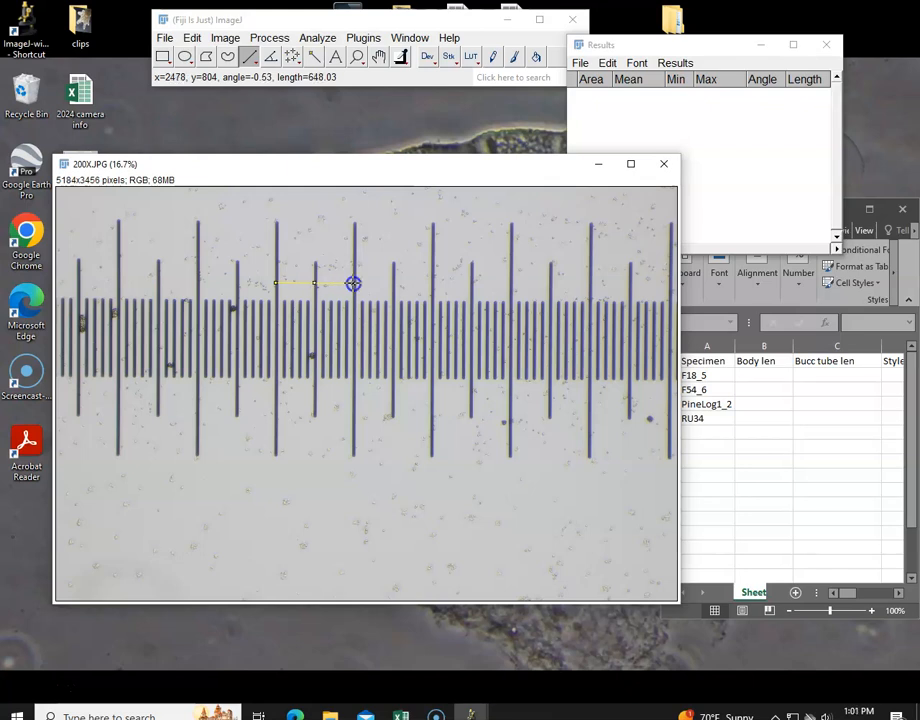
pyautogui.moveTo(353, 283); pyautogui.dragTo(353, 283)
pyautogui.hotkey('ctrl', 'm')
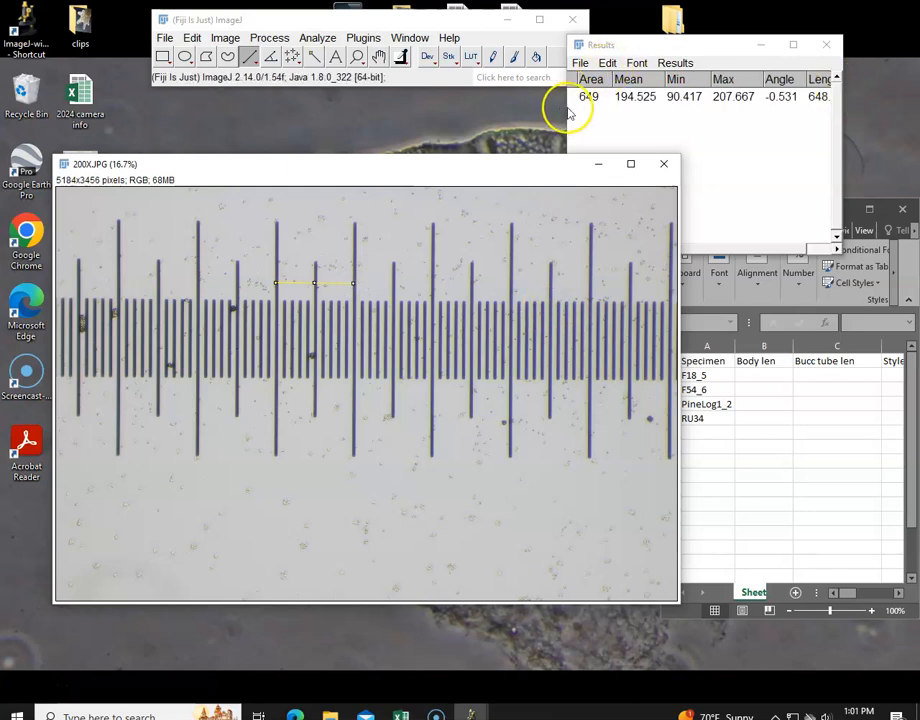
pyautogui.moveTo(567, 107); pyautogui.dragTo(534, 107)
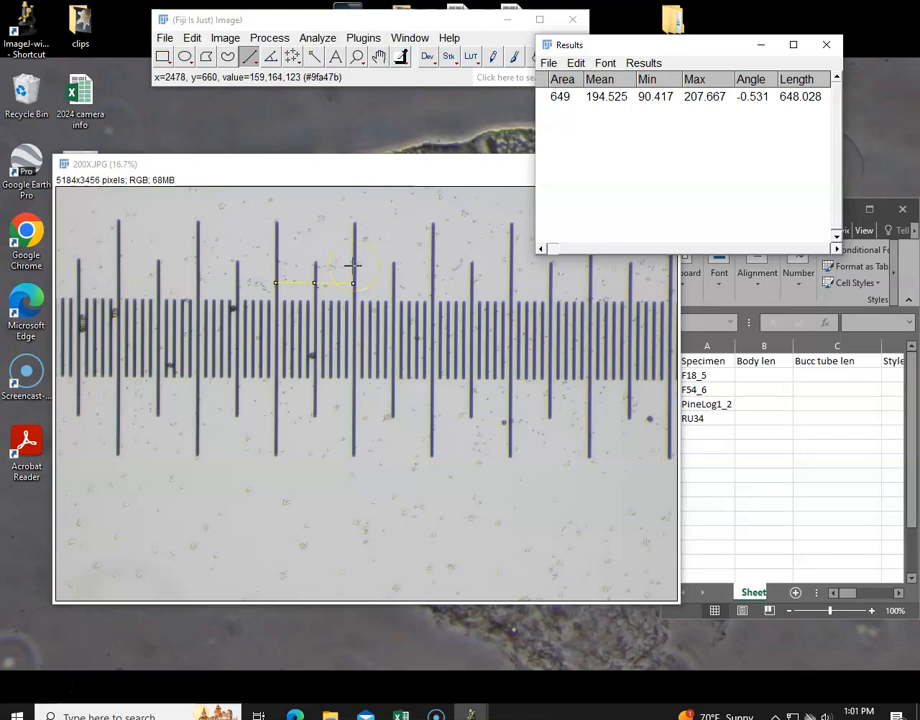
# Step: Measure five more ten-division spans across the micrometer scale, each between neighbouring marks of equal length
pyautogui.moveTo(352, 264); pyautogui.dragTo(431, 264)
pyautogui.hotkey('ctrl', 'm')
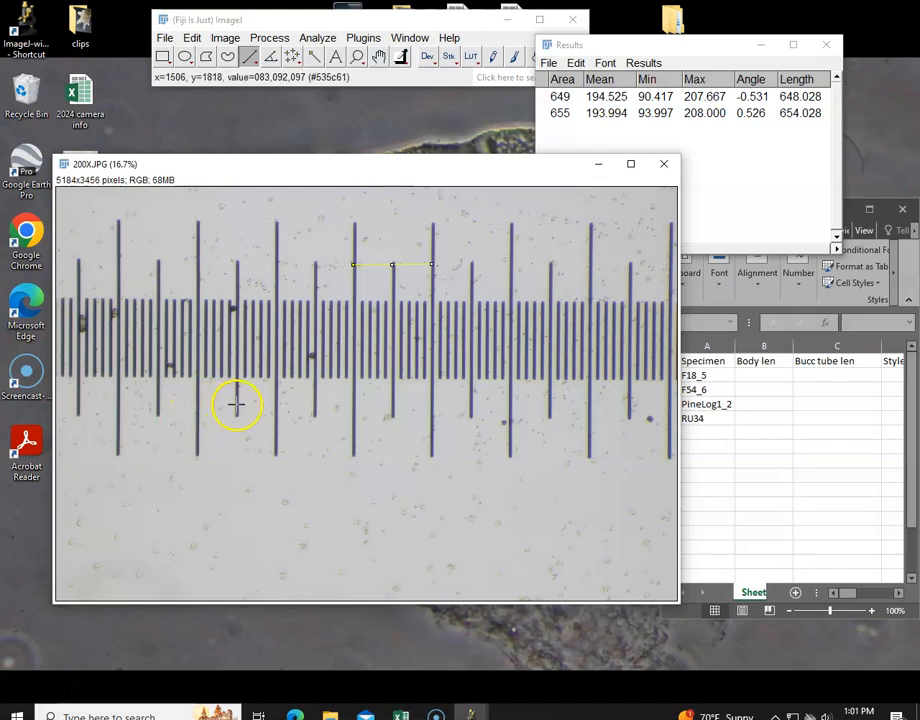
pyautogui.moveTo(236, 404); pyautogui.dragTo(315, 404)
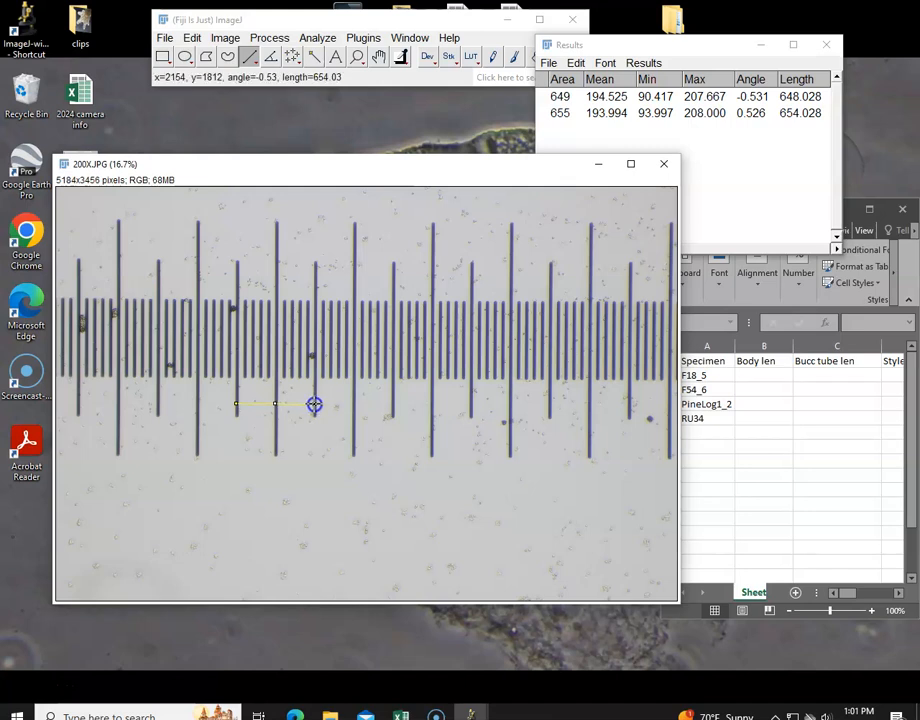
pyautogui.hotkey('ctrl', 'm')
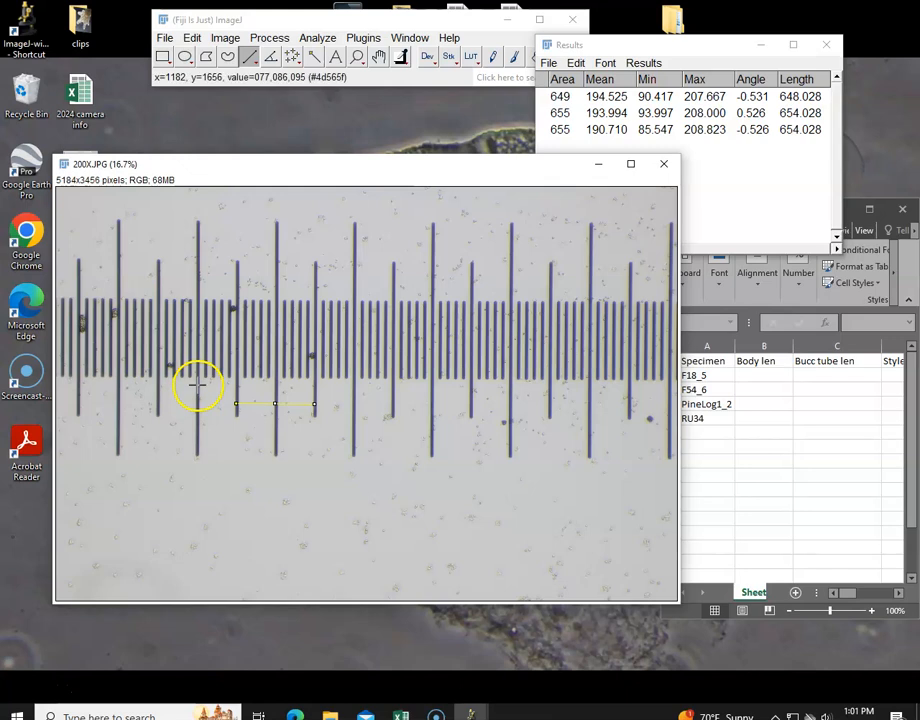
pyautogui.moveTo(197, 386); pyautogui.dragTo(275, 386)
pyautogui.hotkey('ctrl', 'm')
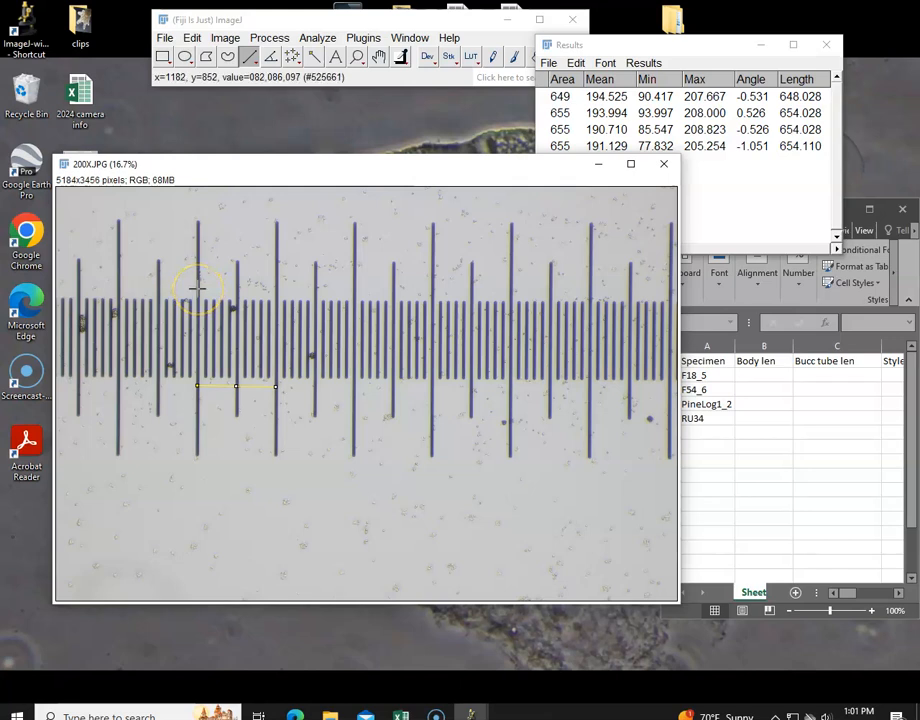
pyautogui.moveTo(196, 288); pyautogui.dragTo(276, 289)
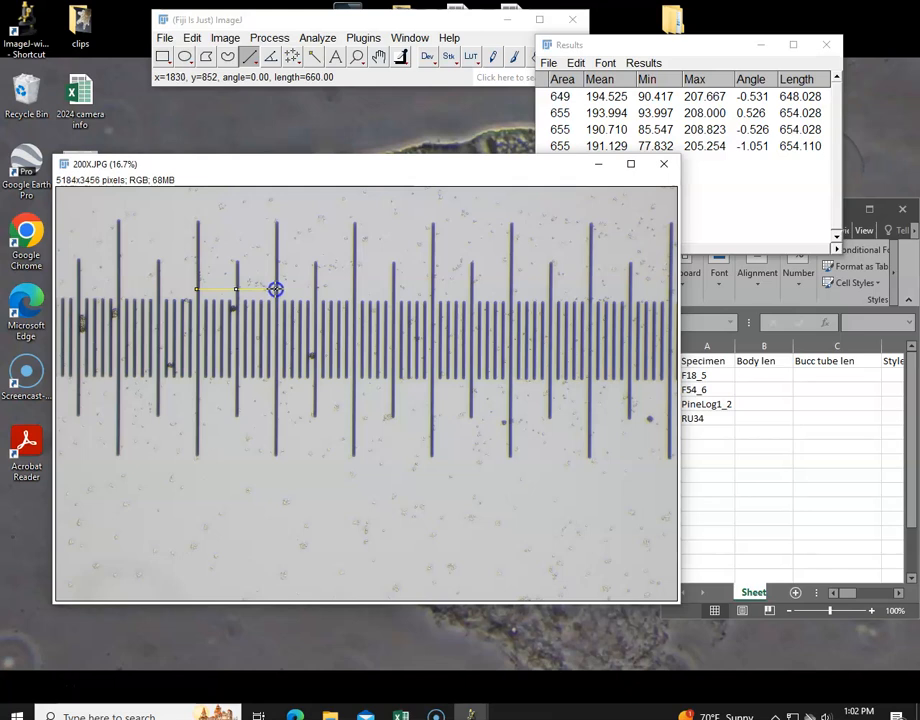
pyautogui.hotkey('ctrl', 'm')
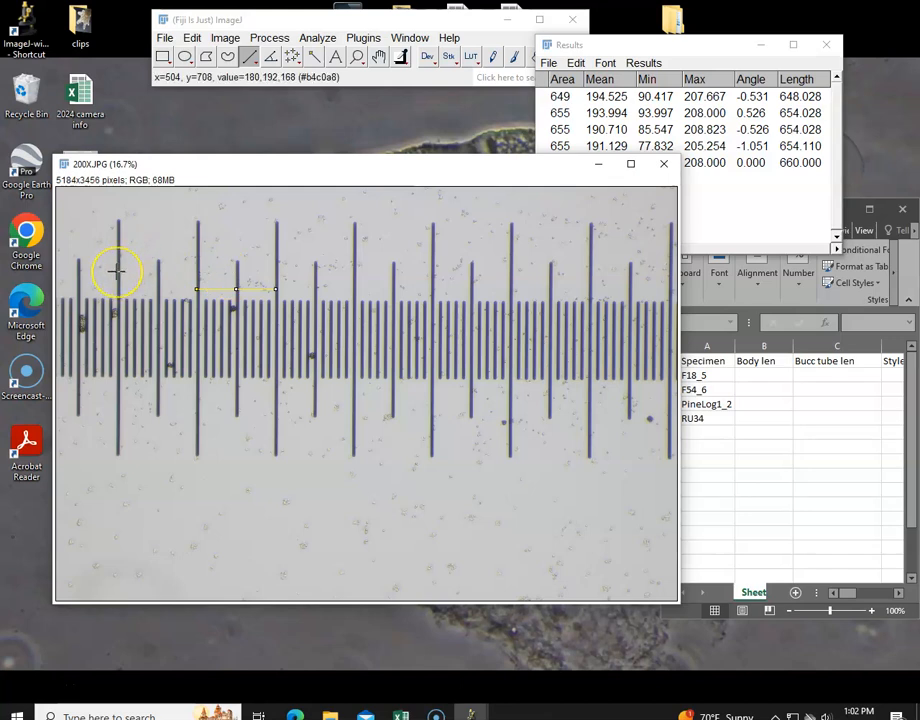
pyautogui.moveTo(116, 270); pyautogui.dragTo(197, 271)
pyautogui.hotkey('ctrl', 'm')
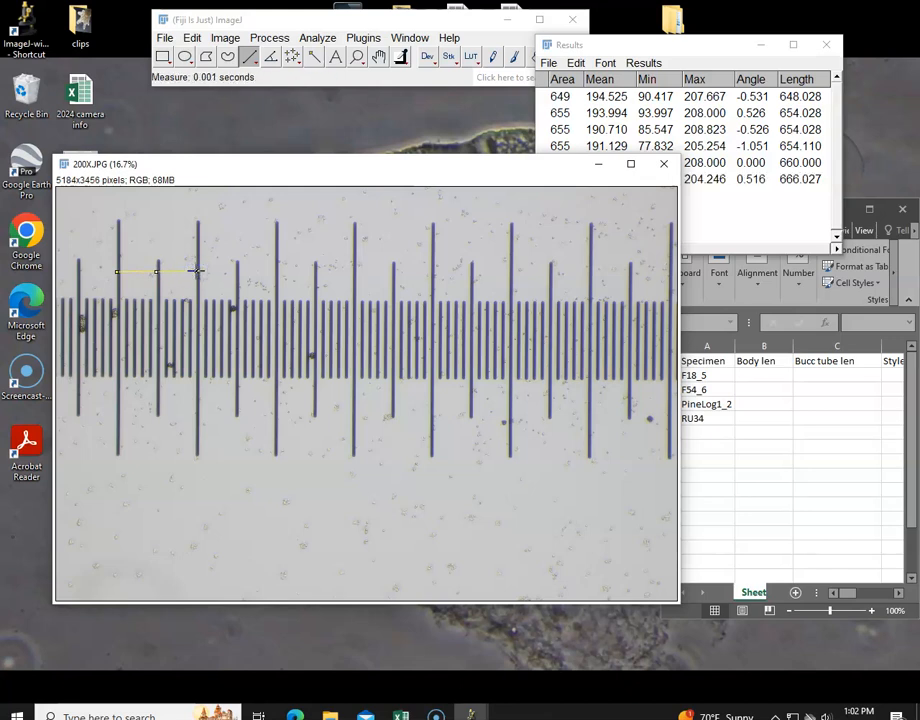
# Step: Summarize the measurement results and bring the statistics of the Length column into view
pyautogui.click(717, 44)
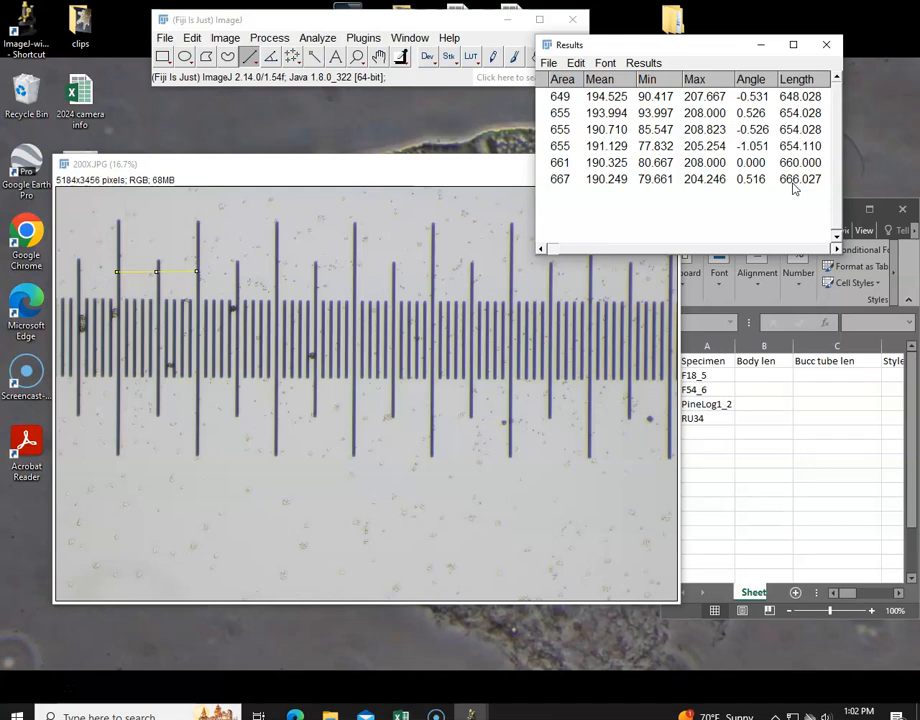
pyautogui.click(645, 66)
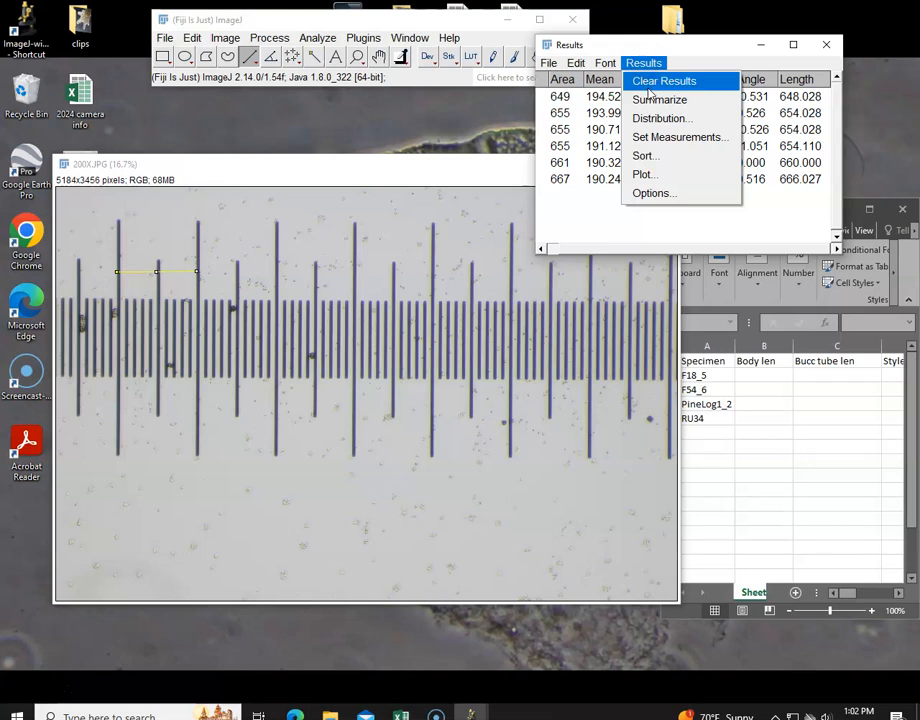
pyautogui.click(646, 98)
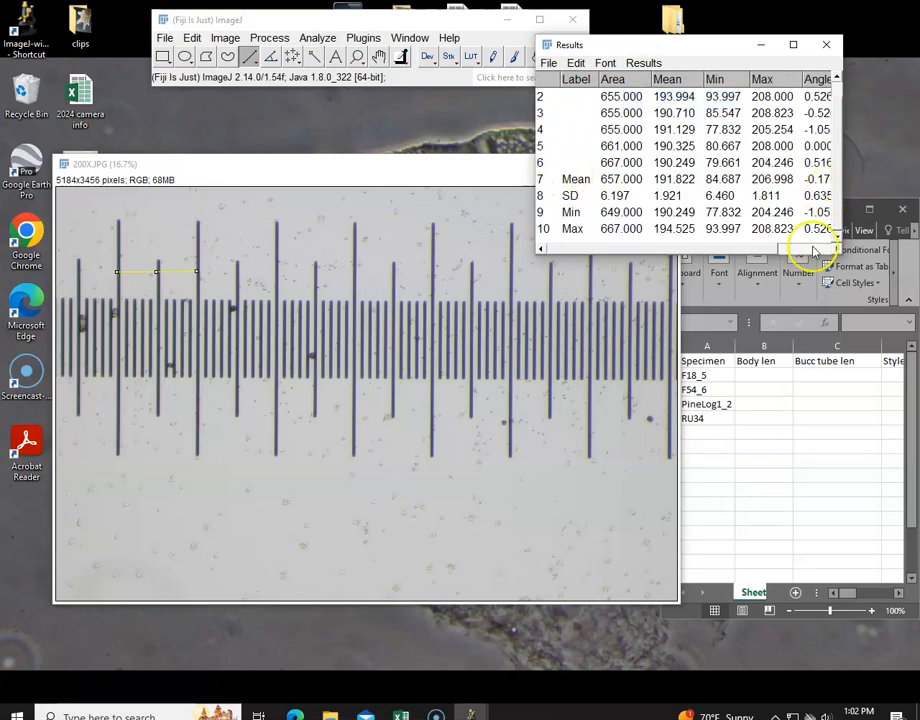
pyautogui.moveTo(772, 249); pyautogui.dragTo(821, 250)
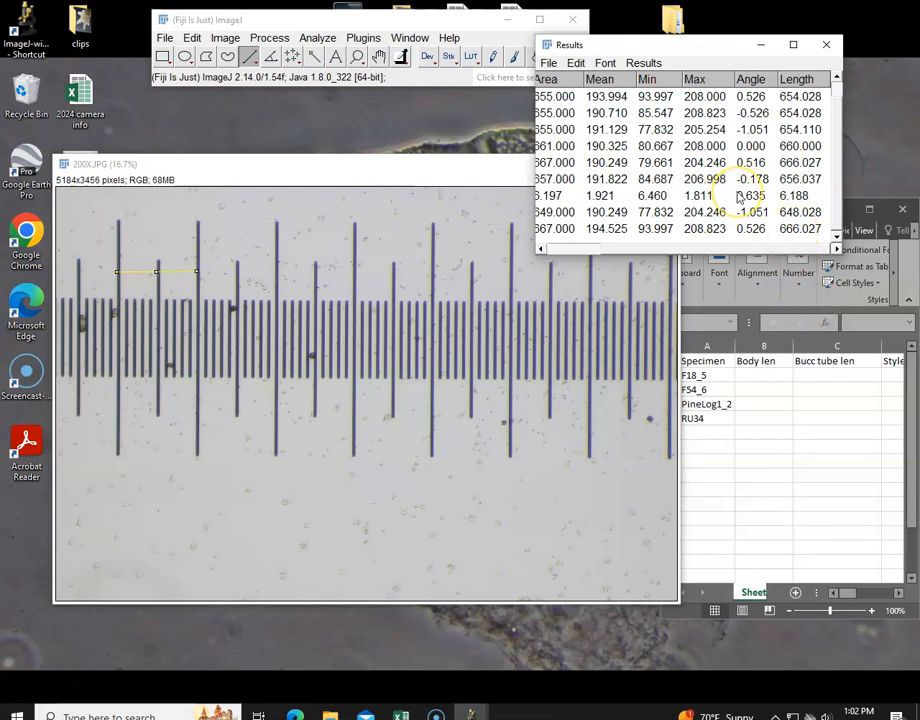
# Step: Set the image scale to a distance of 656 pixels for a known distance of 100 um
pyautogui.click(318, 38)
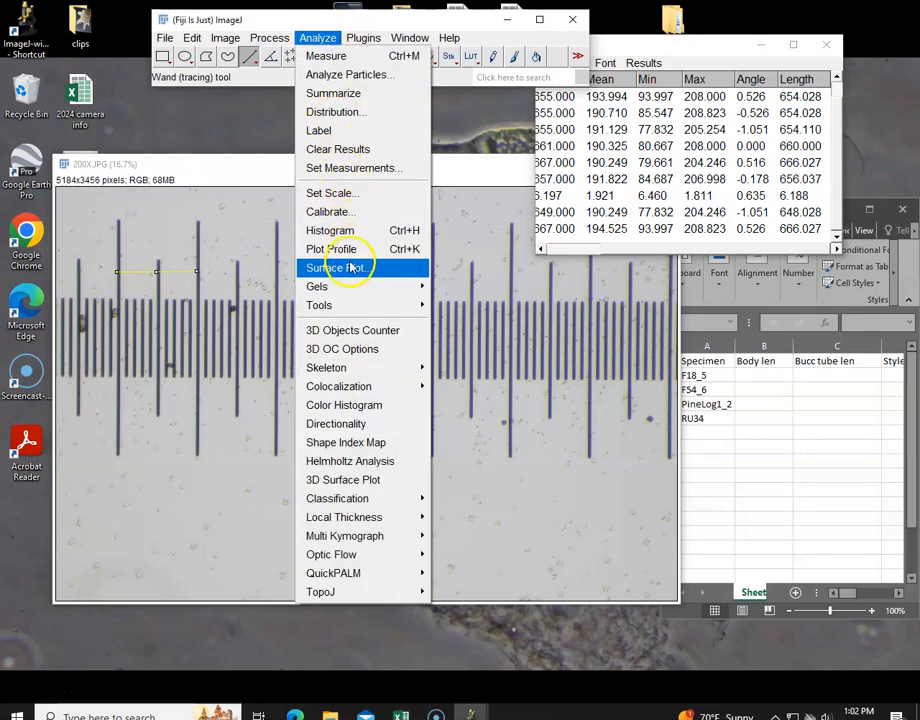
pyautogui.click(345, 195)
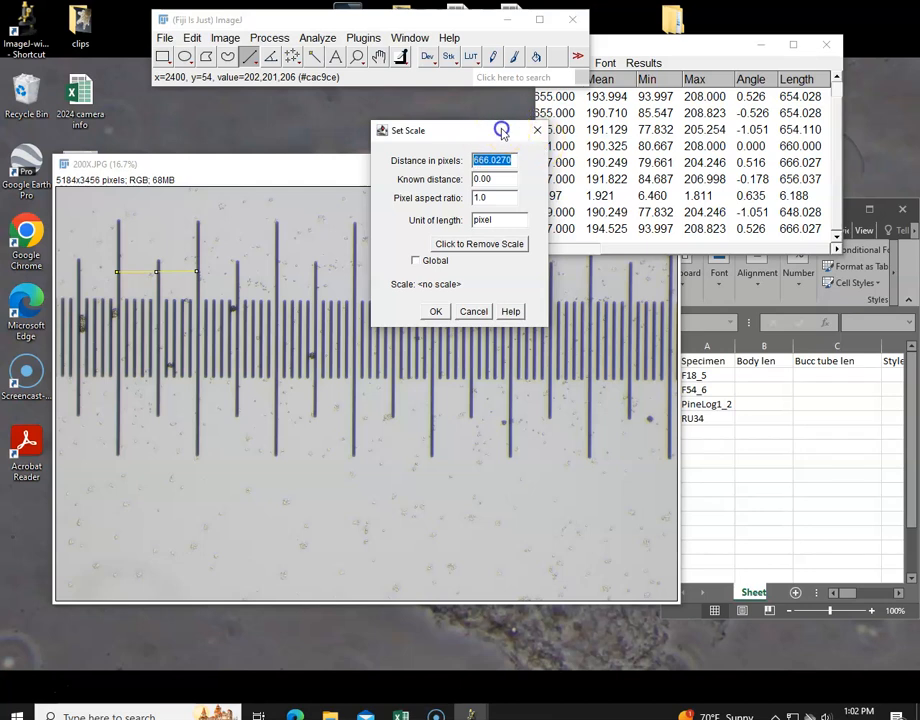
pyautogui.moveTo(505, 129); pyautogui.dragTo(450, 129)
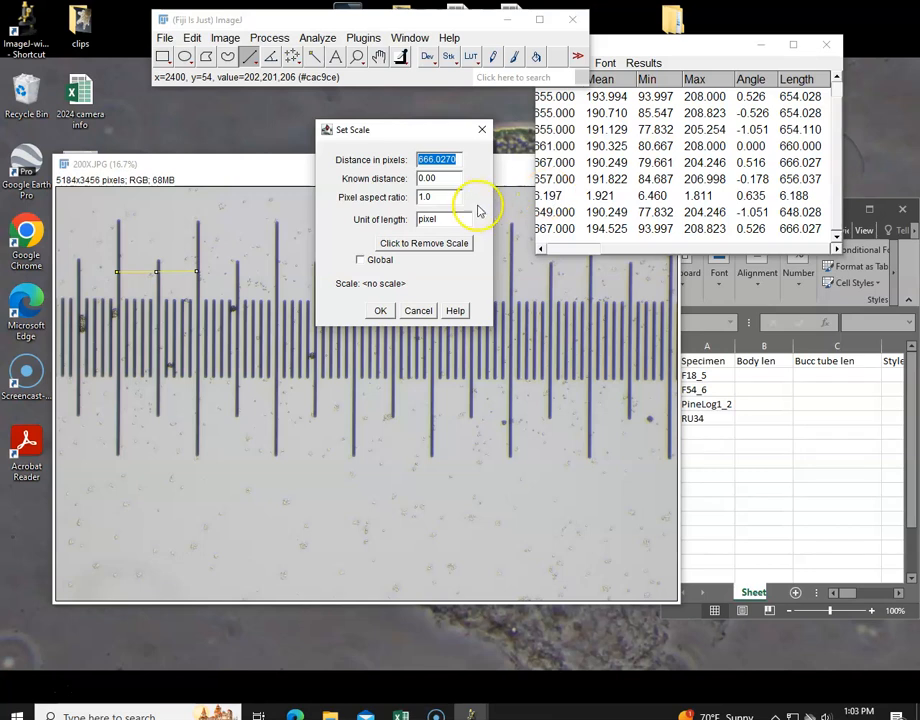
pyautogui.write('656')
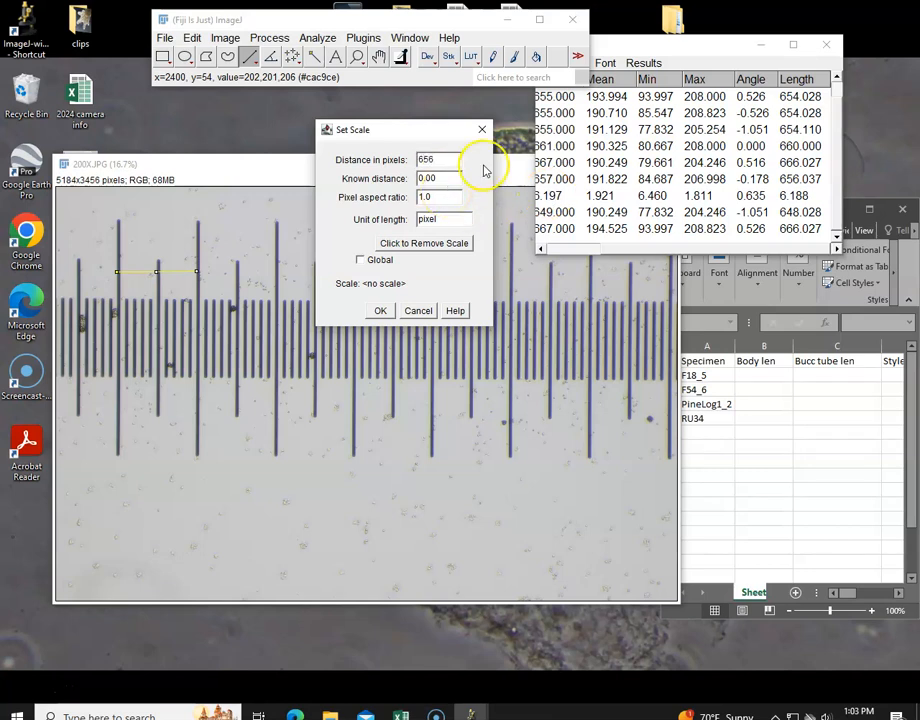
pyautogui.moveTo(447, 178); pyautogui.dragTo(407, 178)
pyautogui.write('100')
pyautogui.moveTo(456, 216); pyautogui.dragTo(408, 222)
pyautogui.write('um')
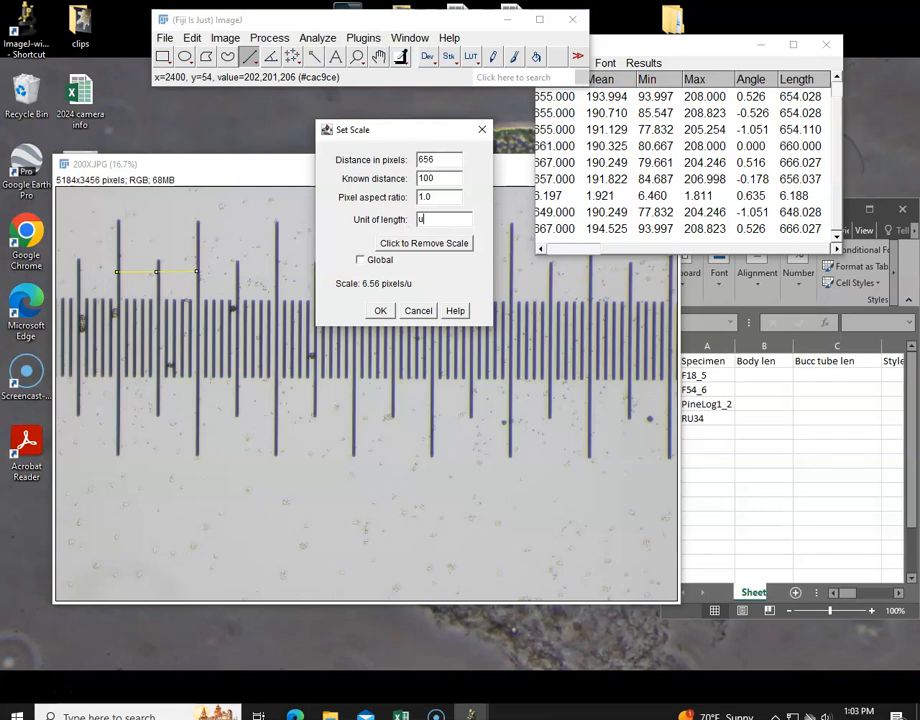
pyautogui.click(381, 311)
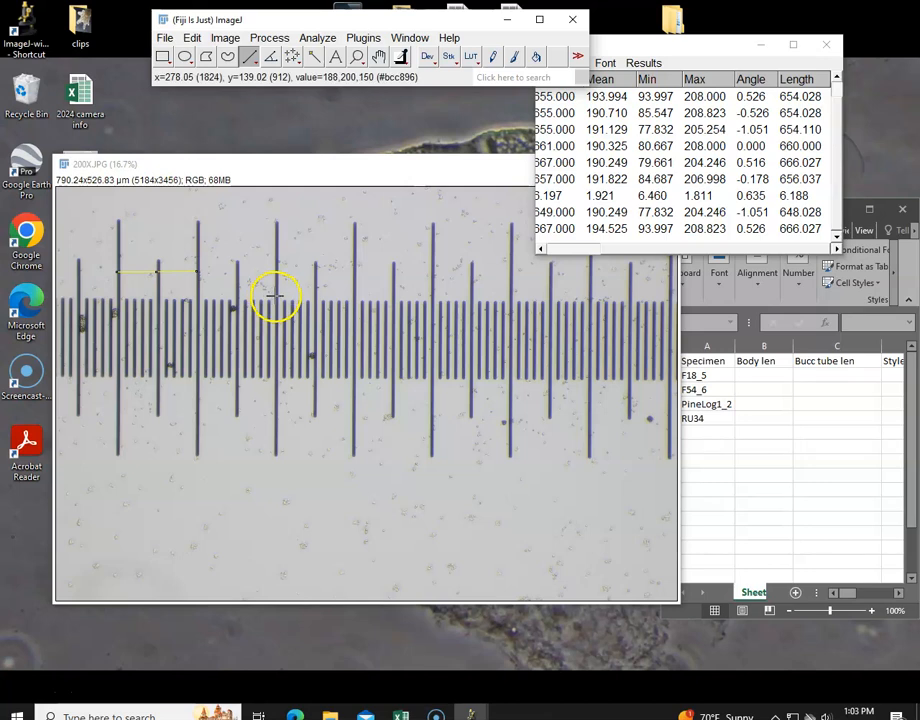
# Step: Check the calibration by measuring a line between two neighbouring long marks of the scale
pyautogui.moveTo(274, 296); pyautogui.dragTo(353, 296)
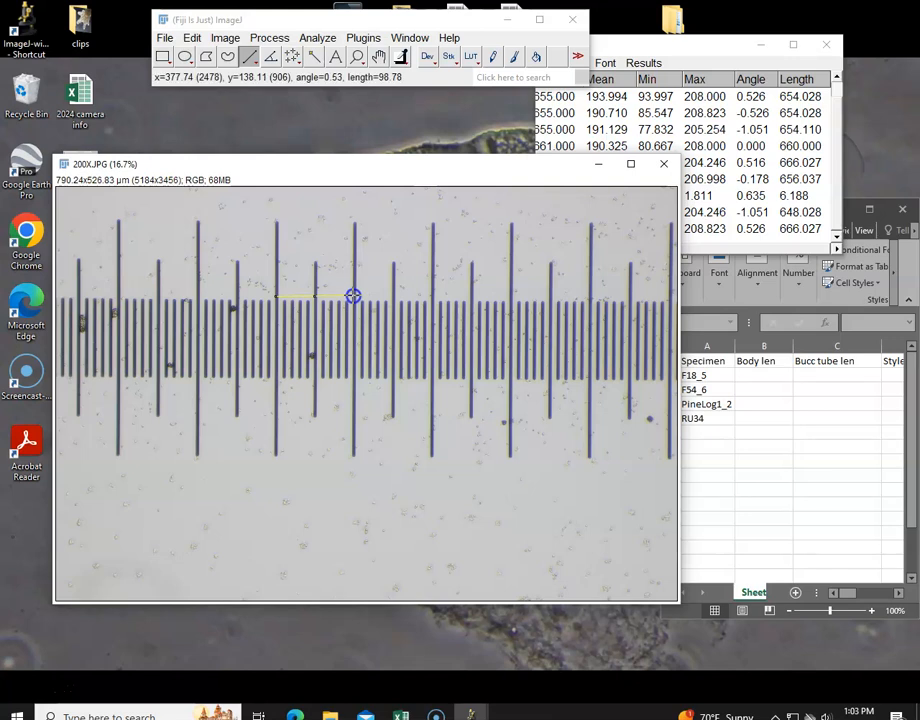
pyautogui.hotkey('ctrl', 'm')
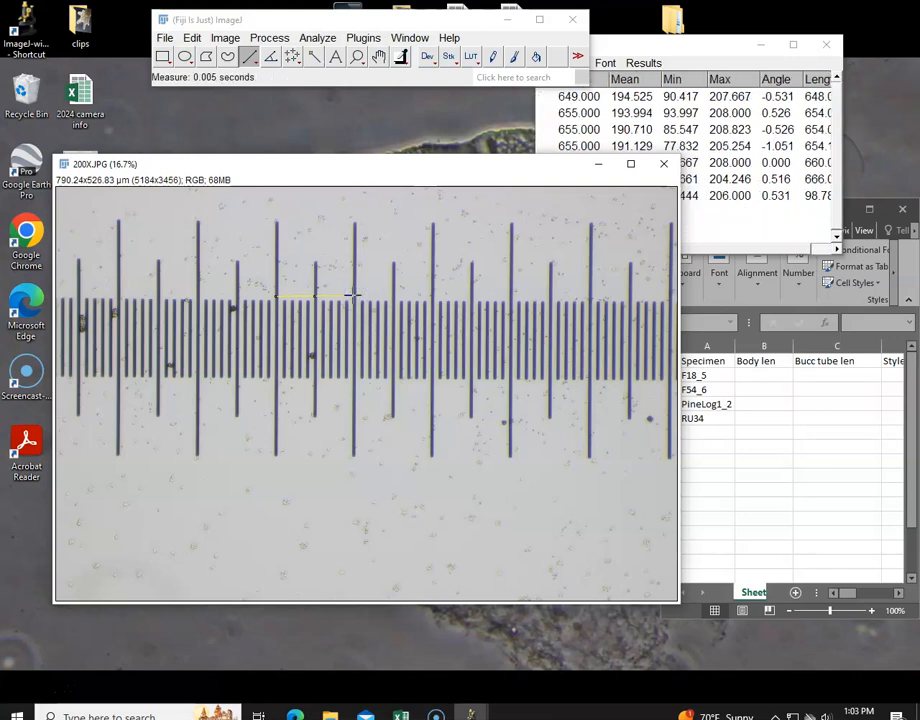
# Step: Bring the Length column of the results table into view to check the reading of the long-mark span
pyautogui.click(779, 247)
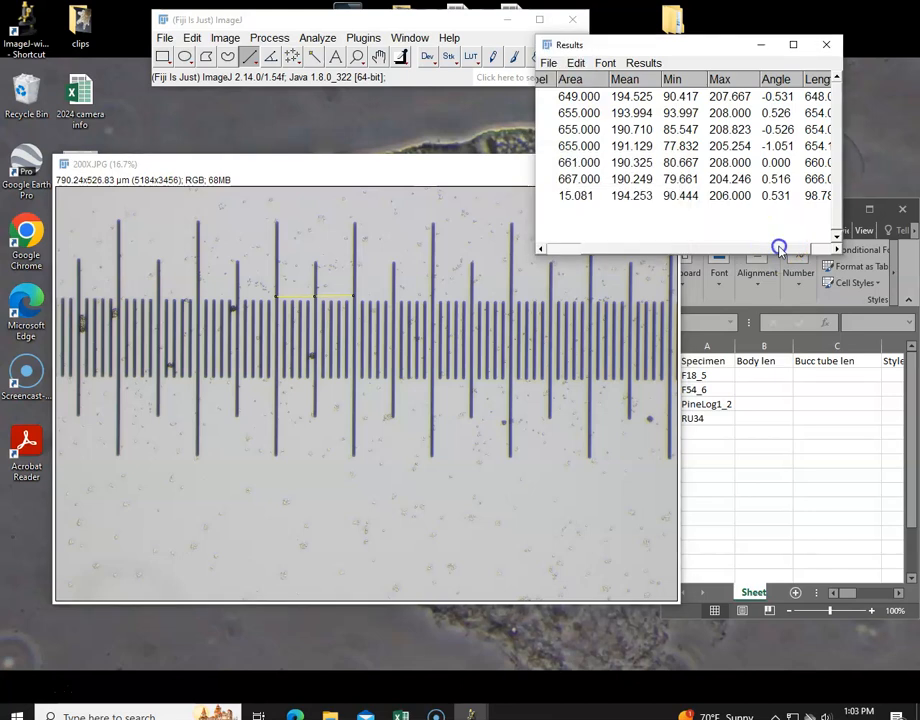
pyautogui.click(779, 247)
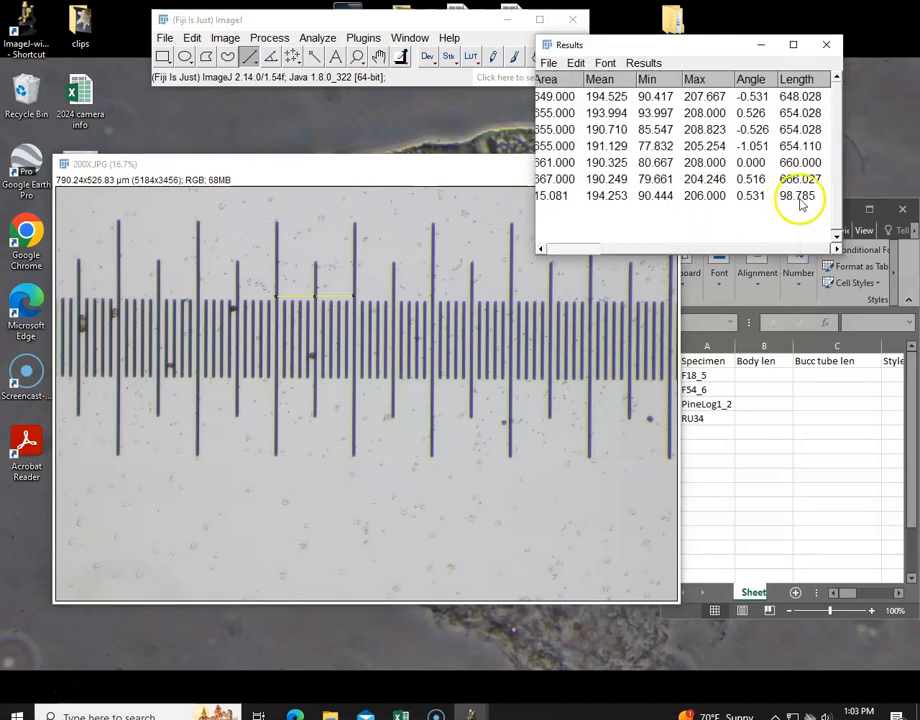
pyautogui.moveTo(331, 290); pyautogui.dragTo(353, 294)
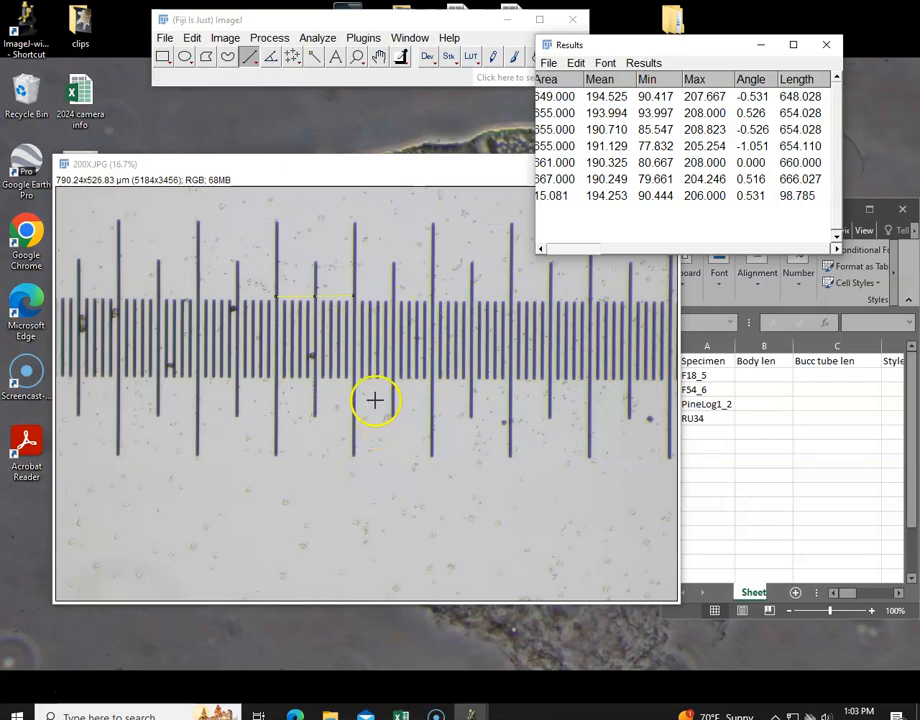
# Step: Check the calibration on a single division by measuring a line between two neighbouring short marks of the micrometer
pyautogui.click(356, 376)
pyautogui.moveTo(356, 376); pyautogui.dragTo(362, 376)
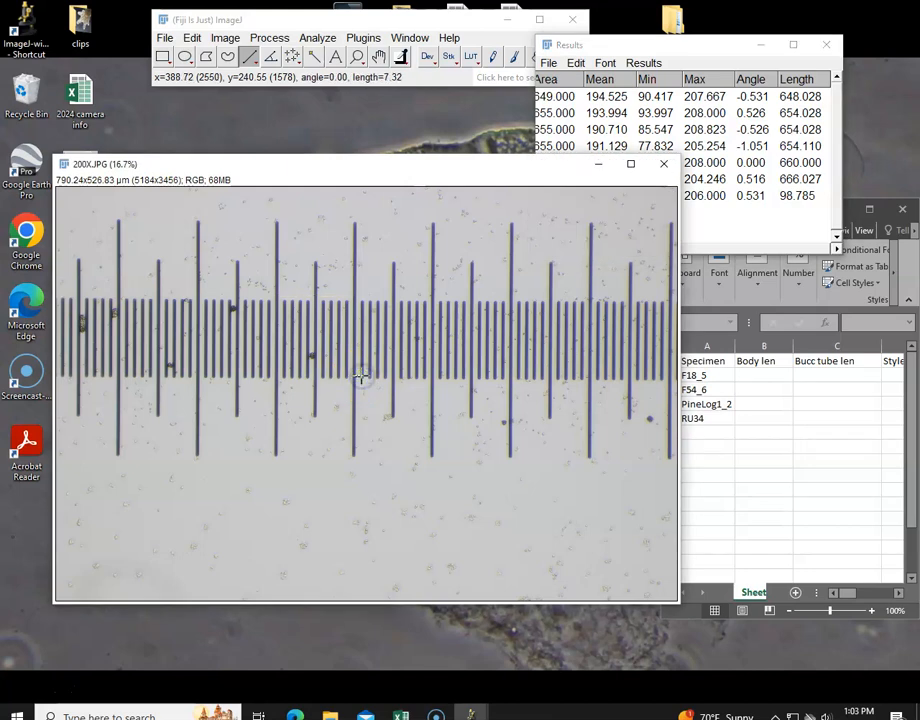
pyautogui.hotkey('ctrl', 'm')
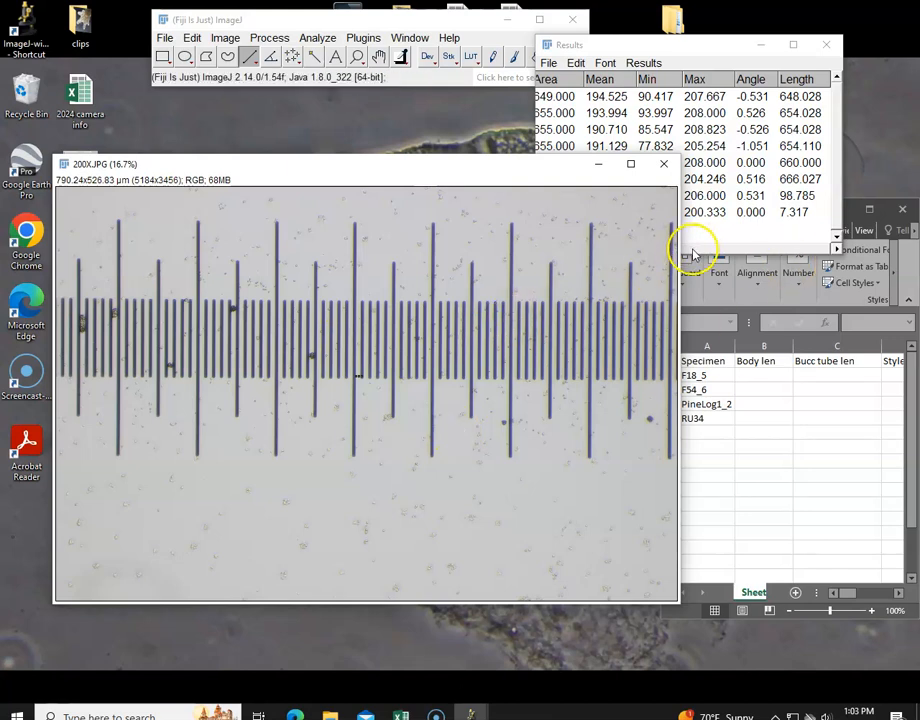
pyautogui.click(421, 325)
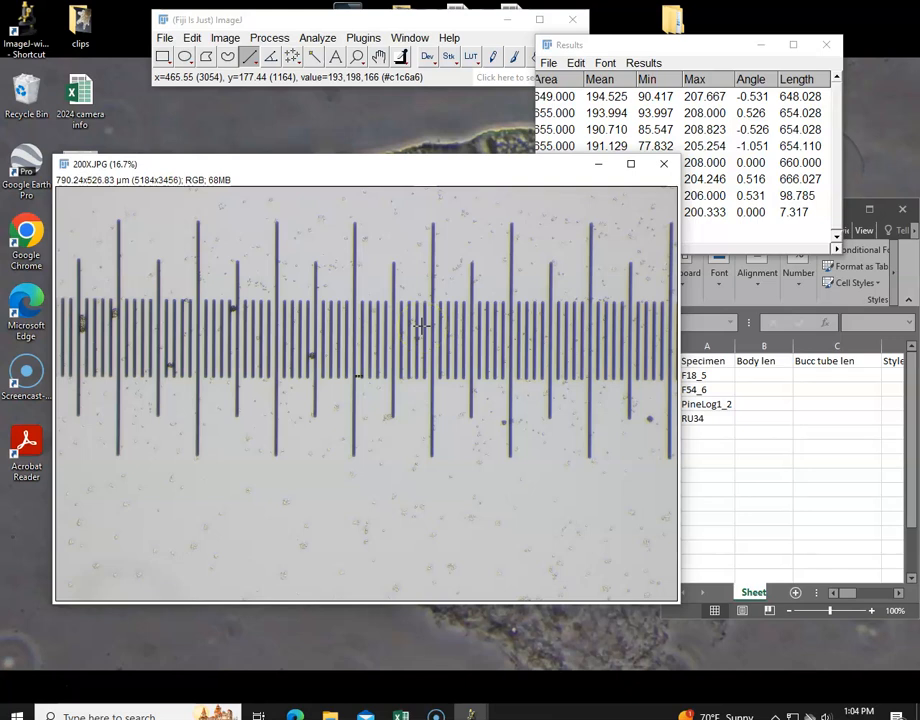
# Step: Minimize the 200X micrometer image and clear all measurements from the results table without saving them
pyautogui.click(601, 166)
pyautogui.click(645, 65)
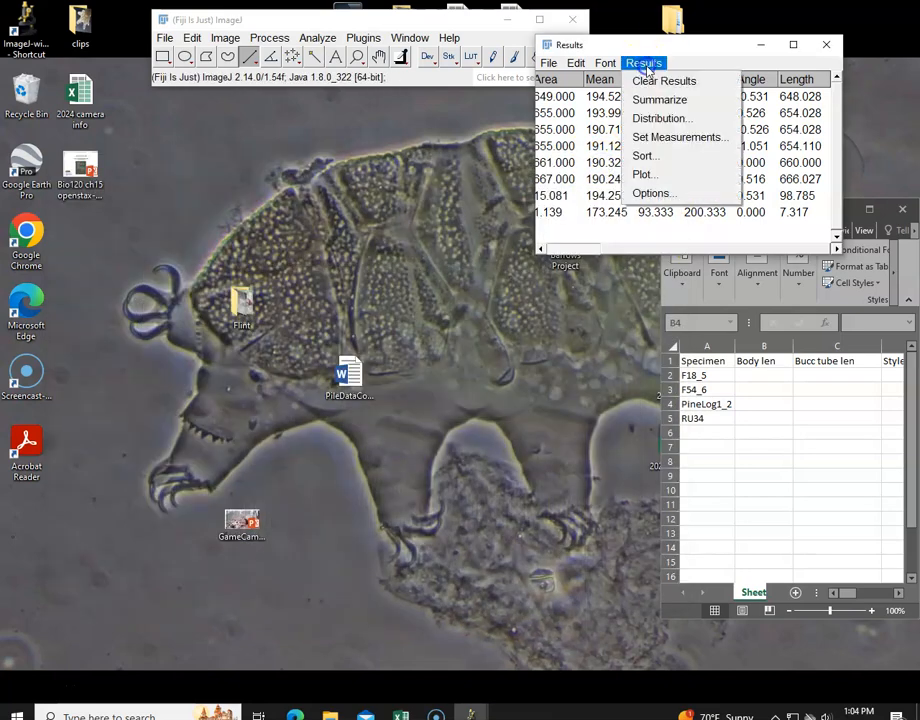
pyautogui.click(655, 81)
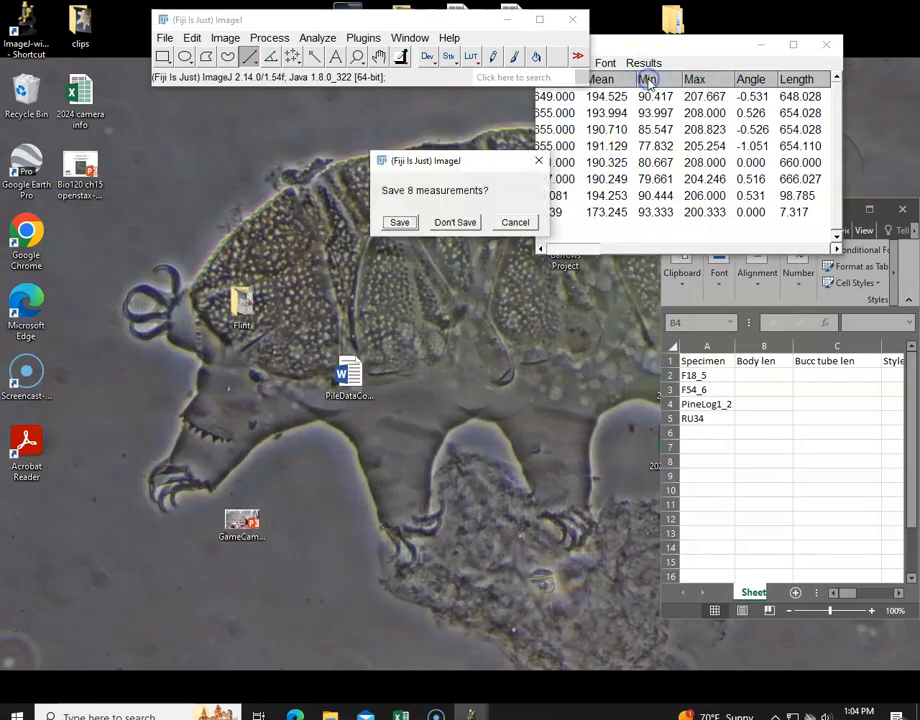
pyautogui.click(468, 227)
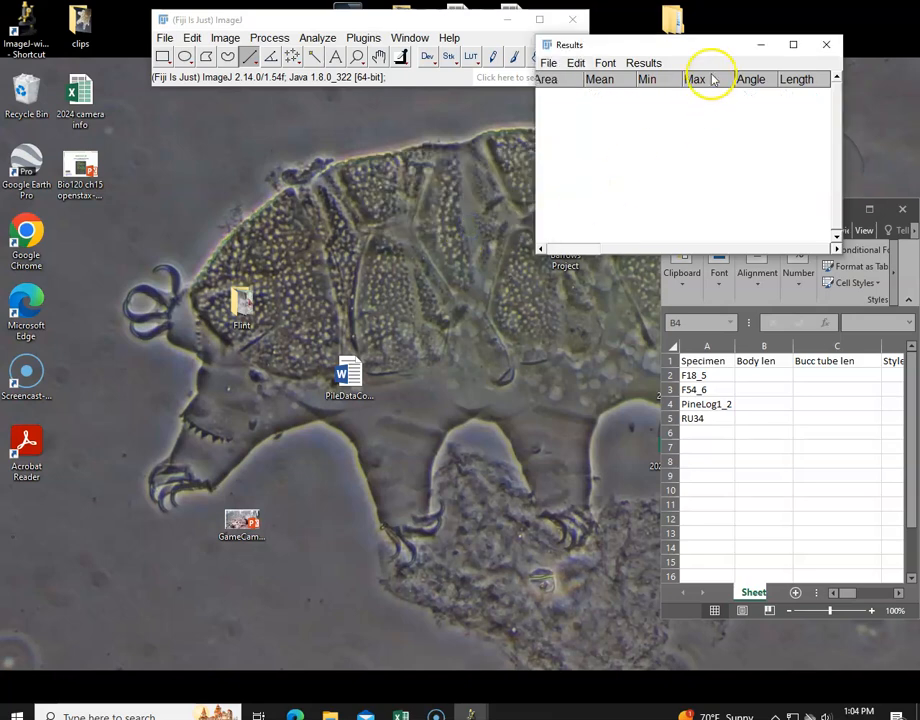
# Step: Move the empty results window away from the spreadsheet and enlarge the Excel window to show more of its columns
pyautogui.moveTo(717, 41); pyautogui.dragTo(361, 108)
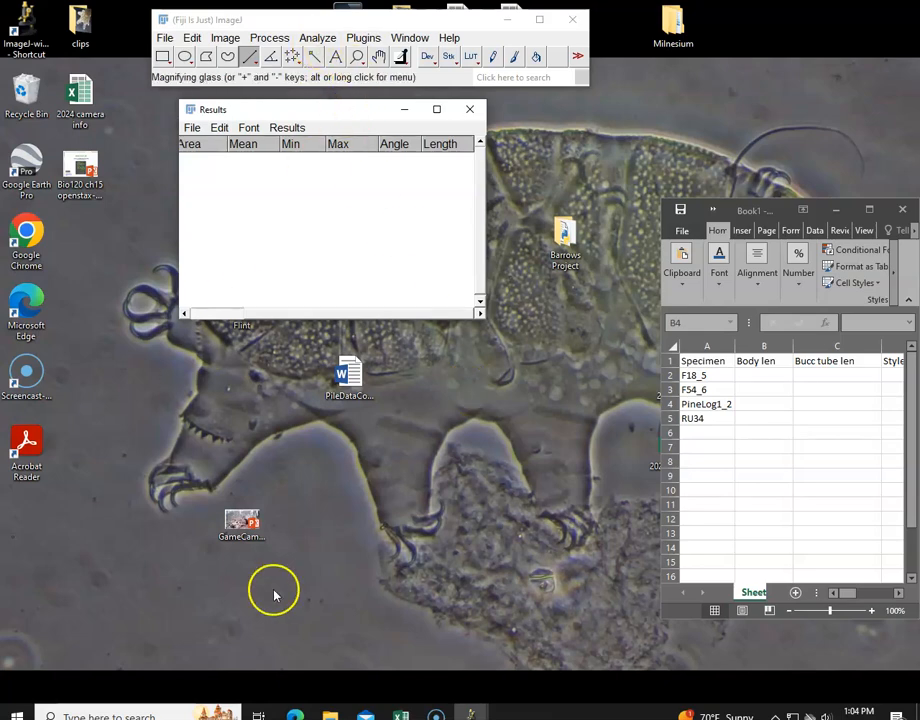
pyautogui.moveTo(436, 714)
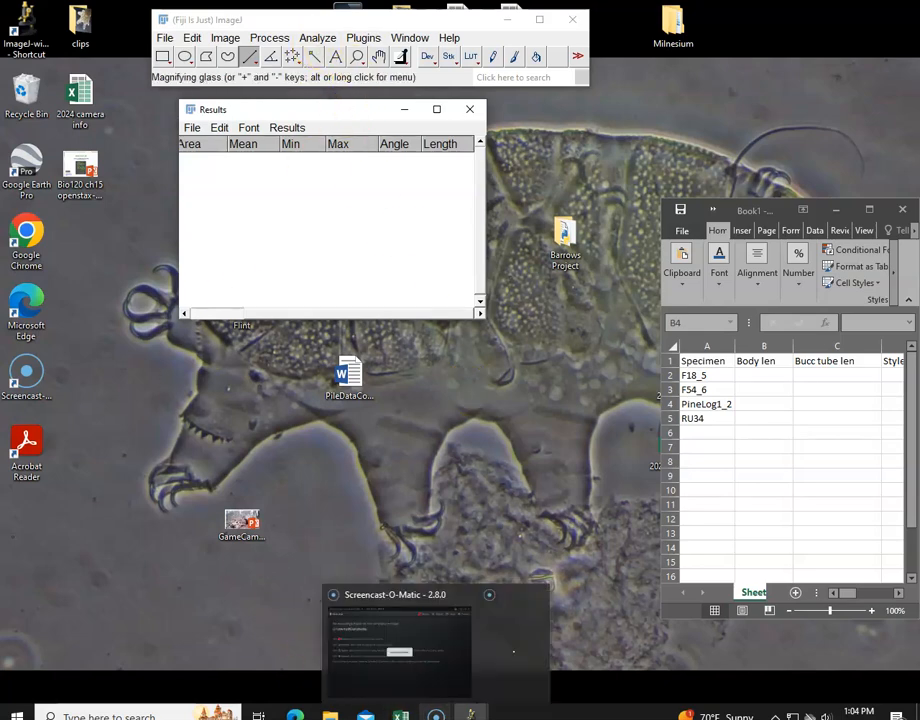
pyautogui.moveTo(470, 714)
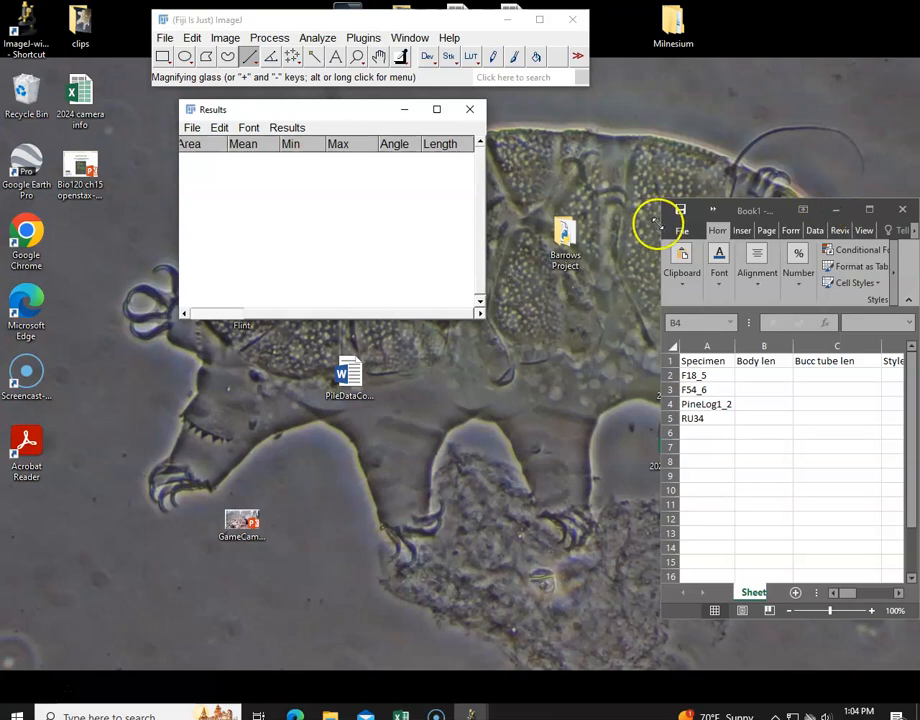
pyautogui.moveTo(656, 226); pyautogui.dragTo(526, 245)
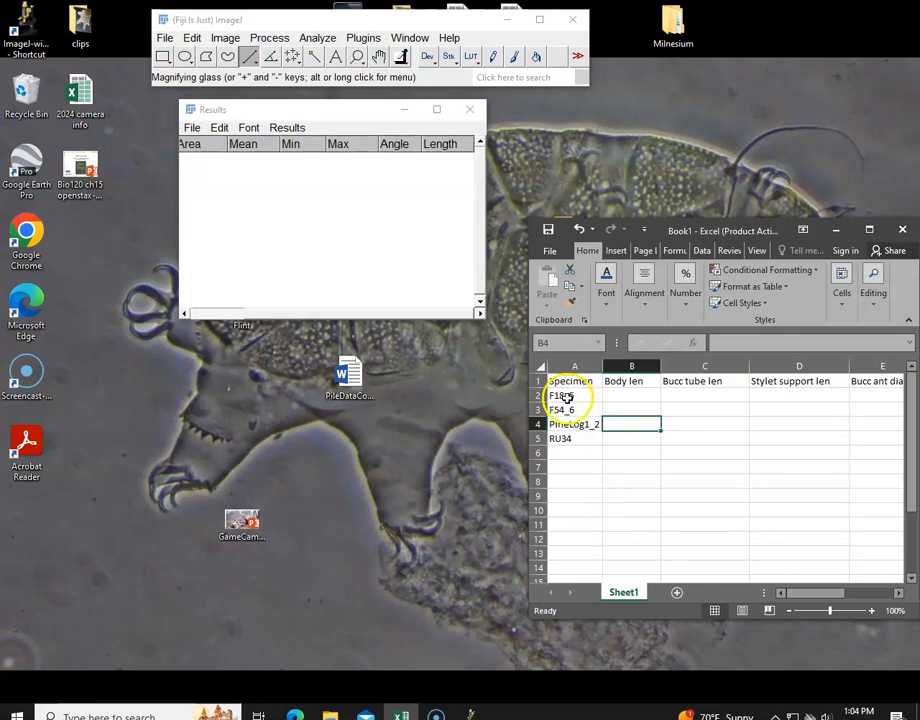
# Step: Add specimen R11_1 in cell A6 below RU34 and make the Body len cell of F18_5 active
pyautogui.moveTo(566, 395); pyautogui.dragTo(569, 454)
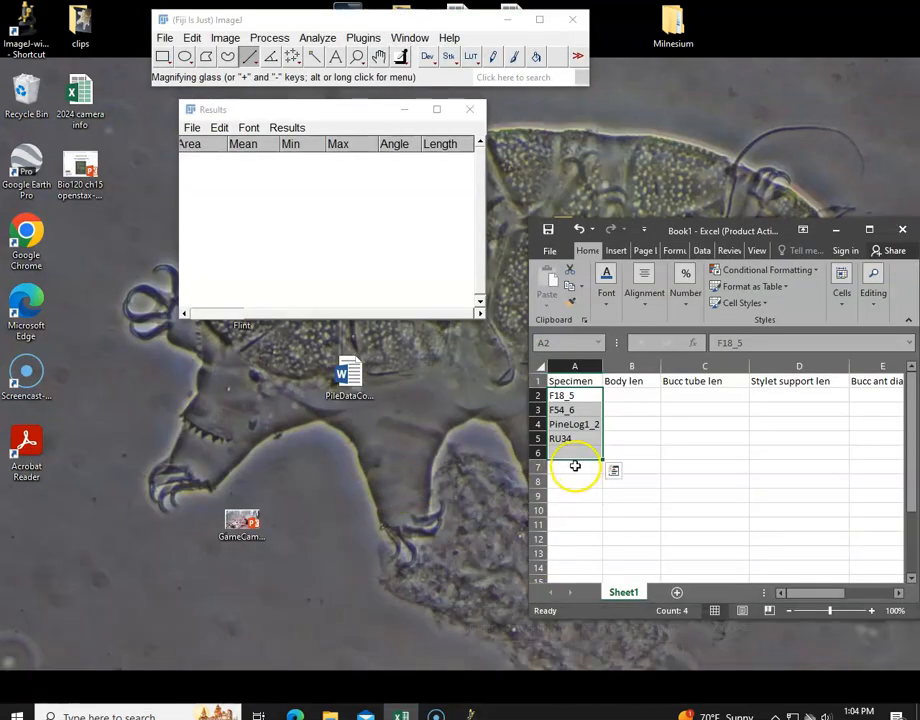
pyautogui.click(571, 452)
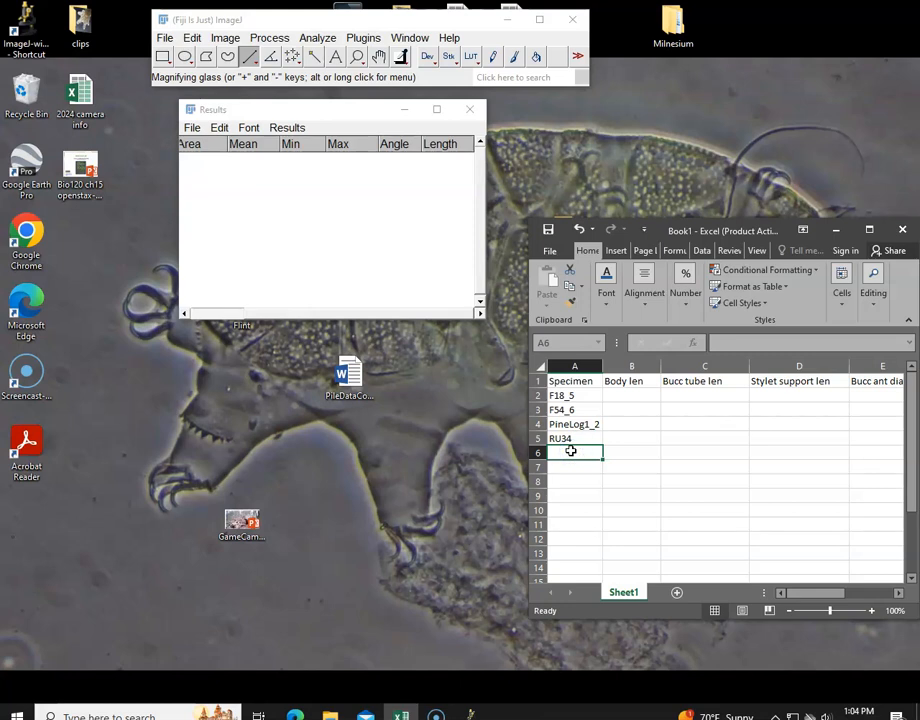
pyautogui.write('RU34')
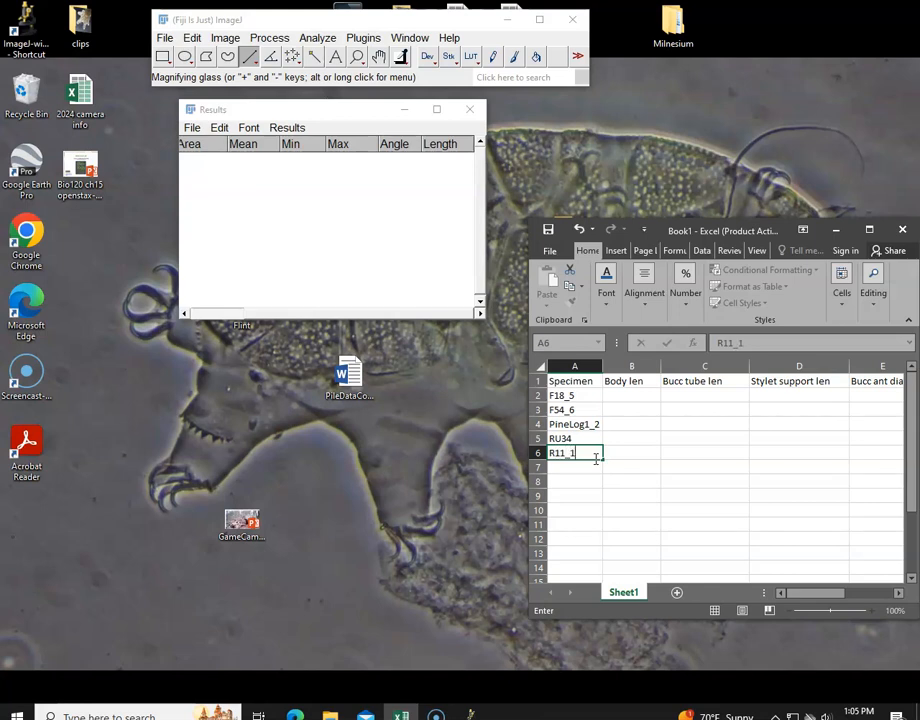
pyautogui.press('Up')
pyautogui.press('Up')
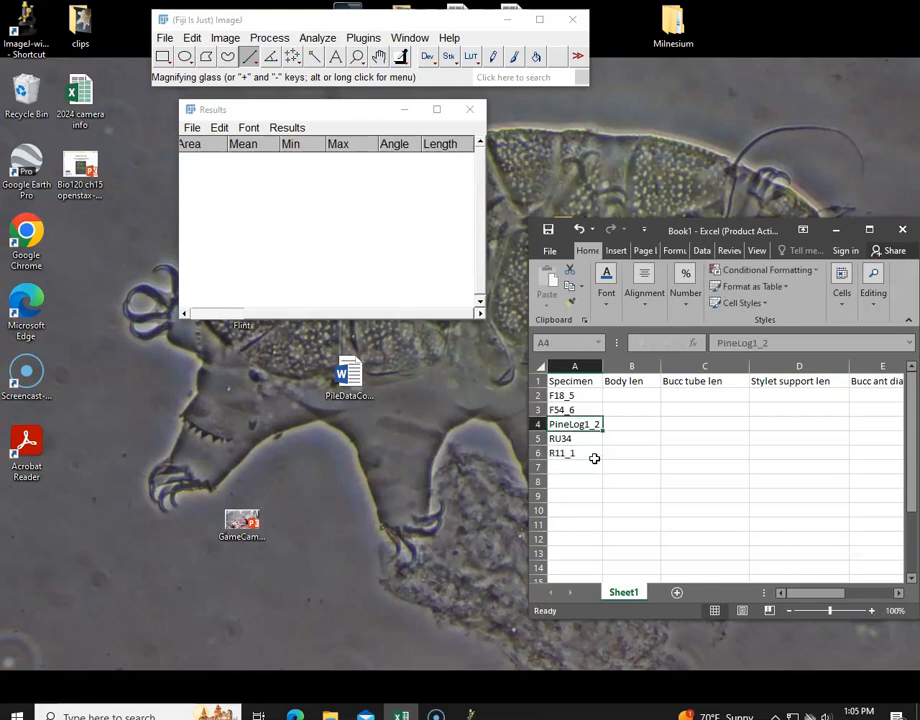
pyautogui.press('Up')
pyautogui.press('Up')
pyautogui.press('Right')
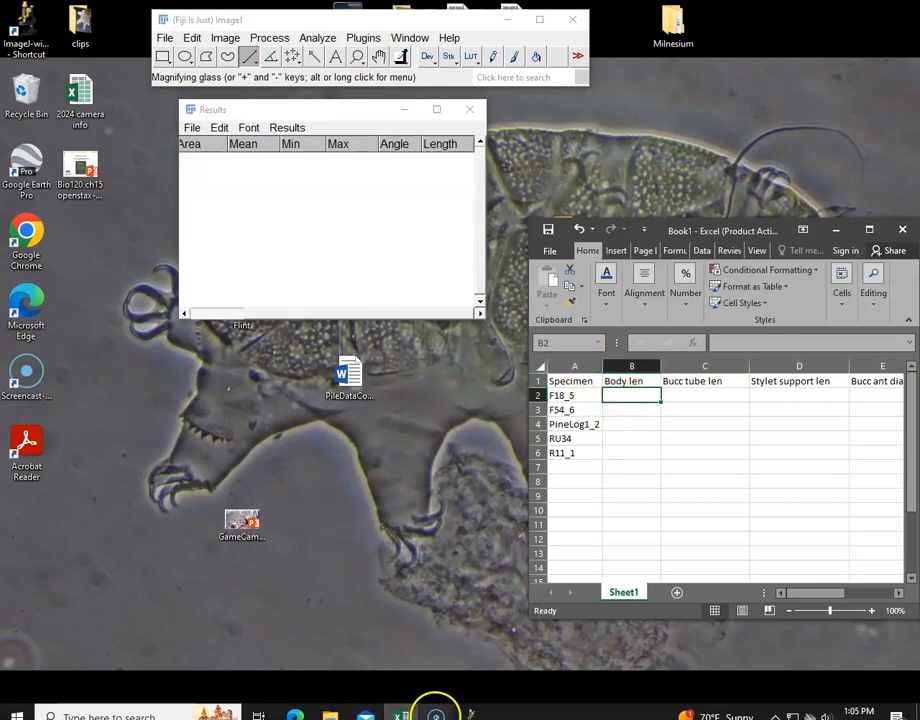
# Step: Bring up the F18_5 200X habitus image and set its scale to 656 pixels for a known distance of 100 um
pyautogui.moveTo(471, 712)
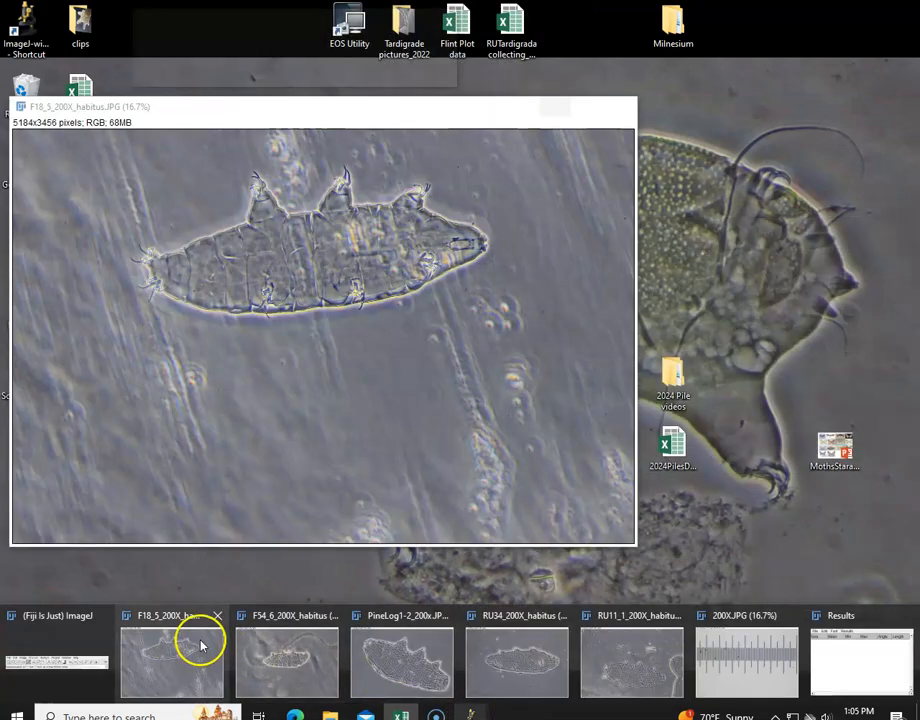
pyautogui.click(199, 645)
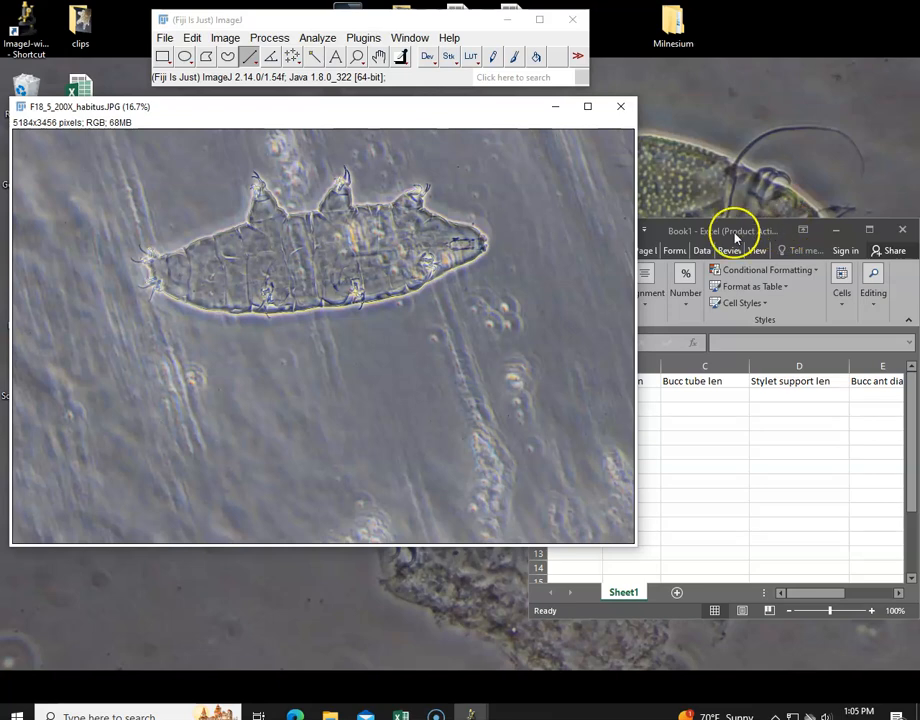
pyautogui.click(318, 38)
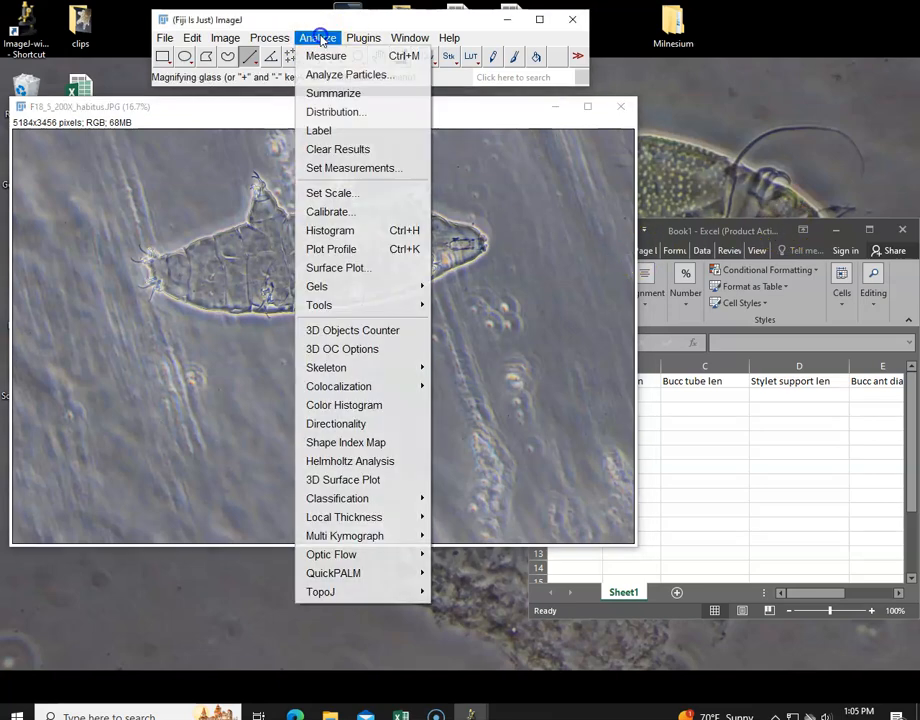
pyautogui.click(366, 194)
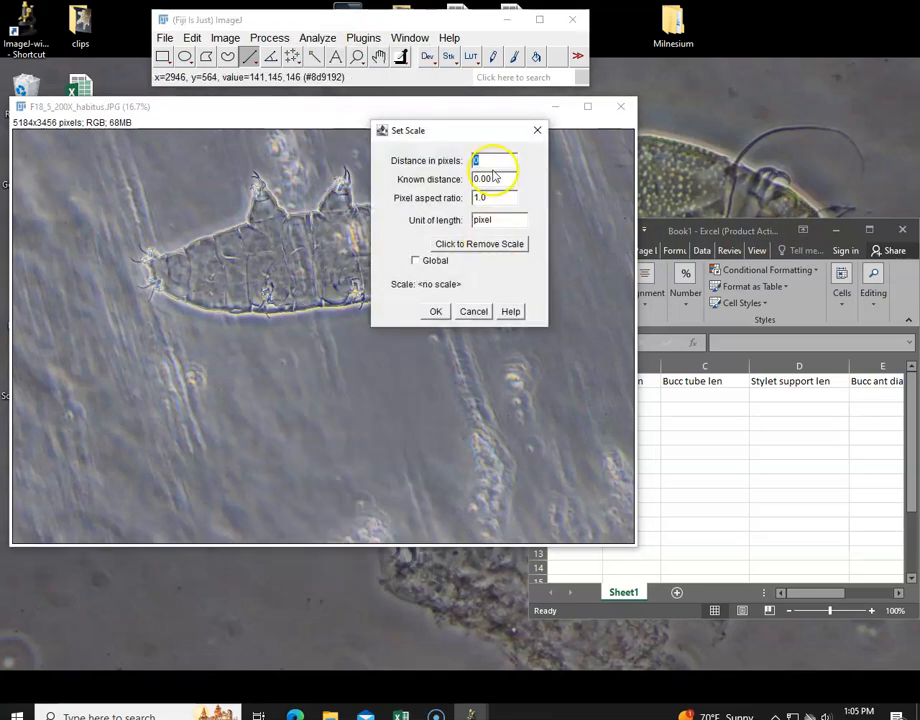
pyautogui.moveTo(492, 177); pyautogui.dragTo(445, 179)
pyautogui.write('10')
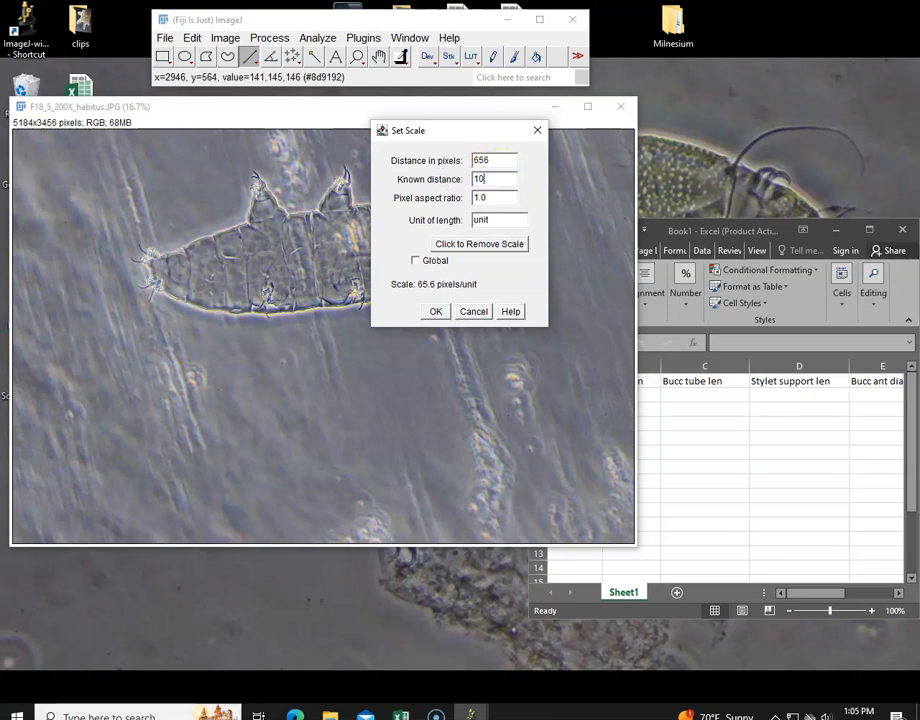
pyautogui.doubleClick(481, 220)
pyautogui.click(436, 311)
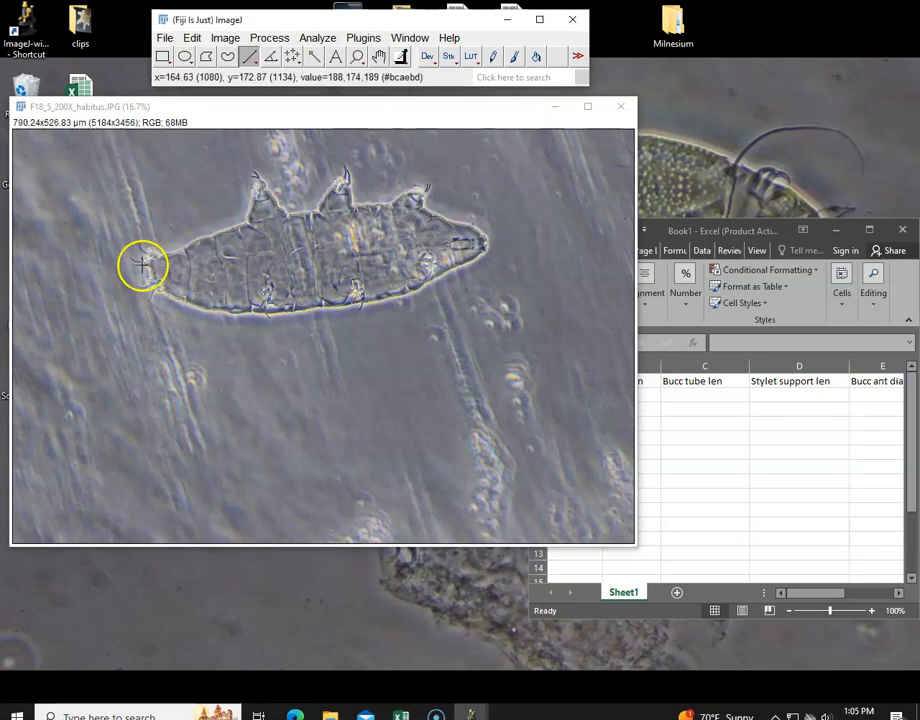
# Step: Measure the F18_5 tardigrade's body length with a straight line from end to end and record 425.1 in its Body len cell
pyautogui.moveTo(150, 270)
pyautogui.mouseDown()
pyautogui.moveTo(366, 242)
pyautogui.moveTo(483, 243)
pyautogui.mouseUp()
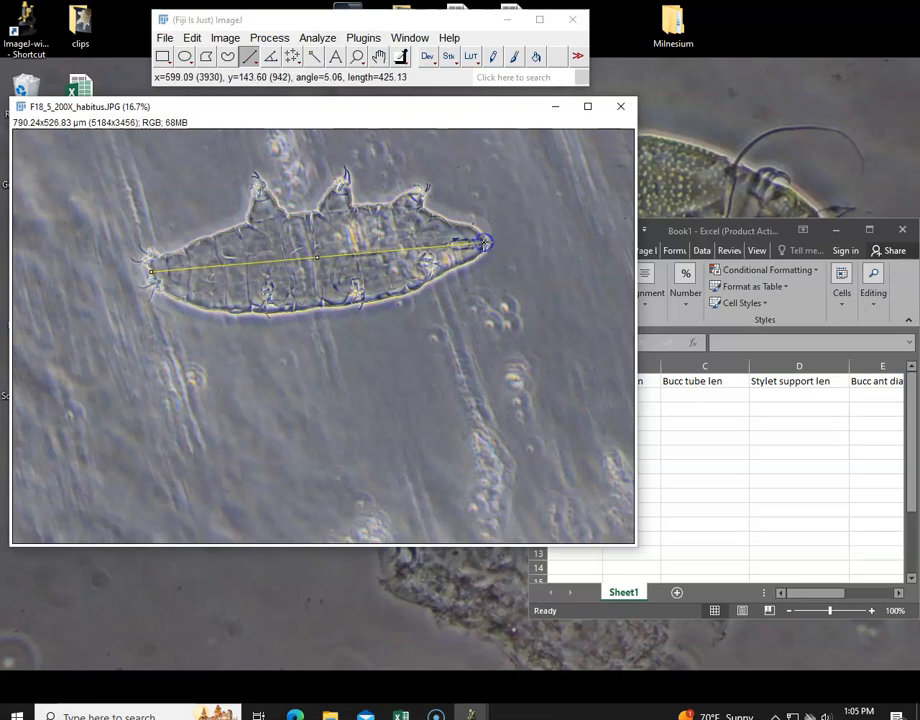
pyautogui.hotkey('ctrl', 'm')
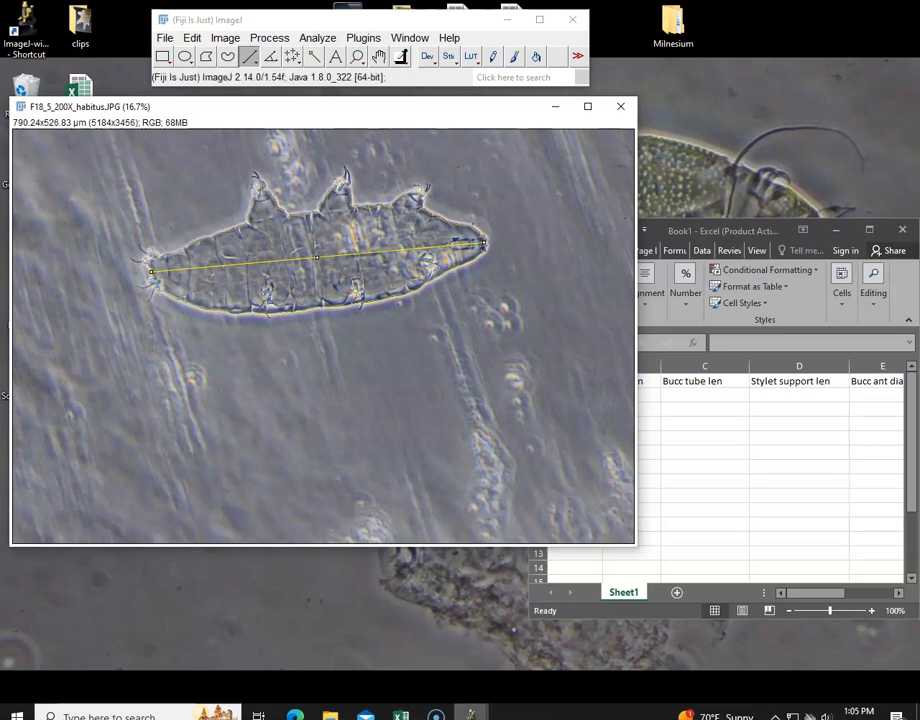
pyautogui.moveTo(470, 714)
pyautogui.click(842, 674)
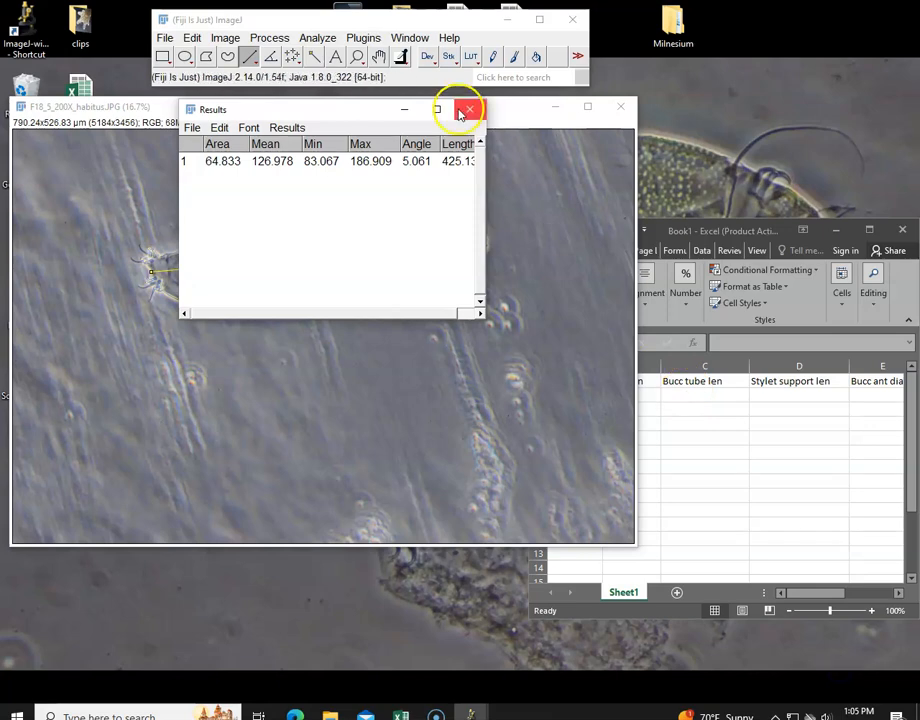
pyautogui.click(478, 314)
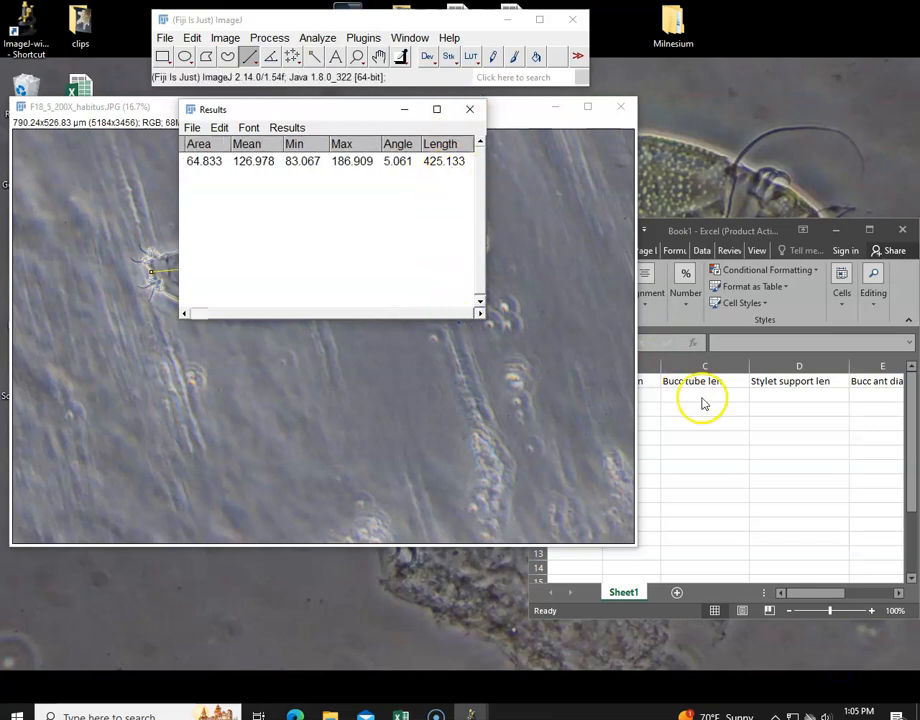
pyautogui.click(644, 395)
pyautogui.write('425.1')
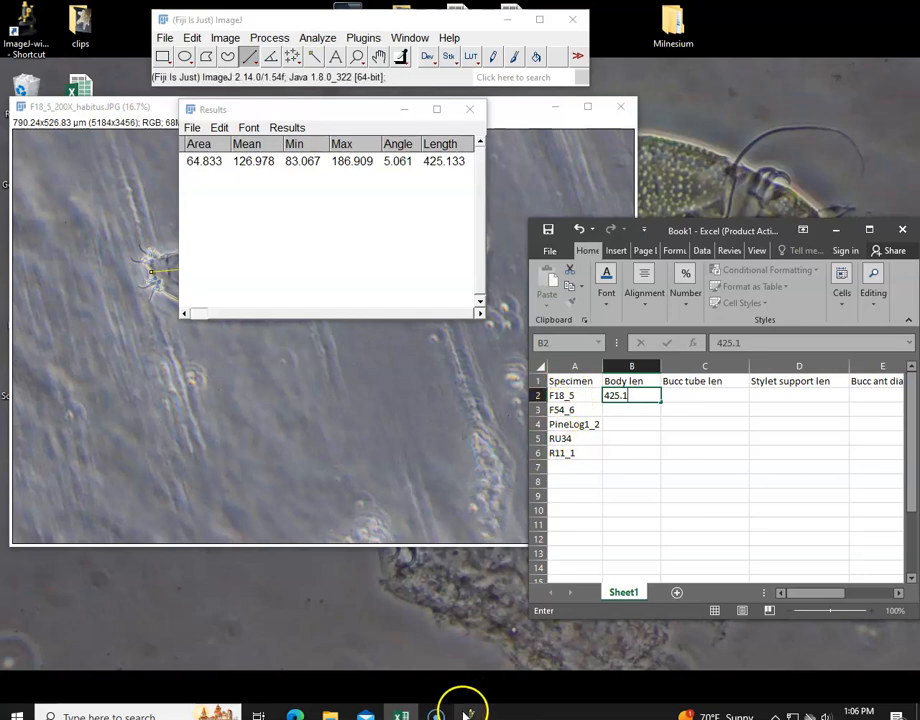
# Step: Bring up the F54_6 200X habitus image and set its scale to 656 pixels for a known distance of 100 um
pyautogui.moveTo(465, 712)
pyautogui.click(237, 627)
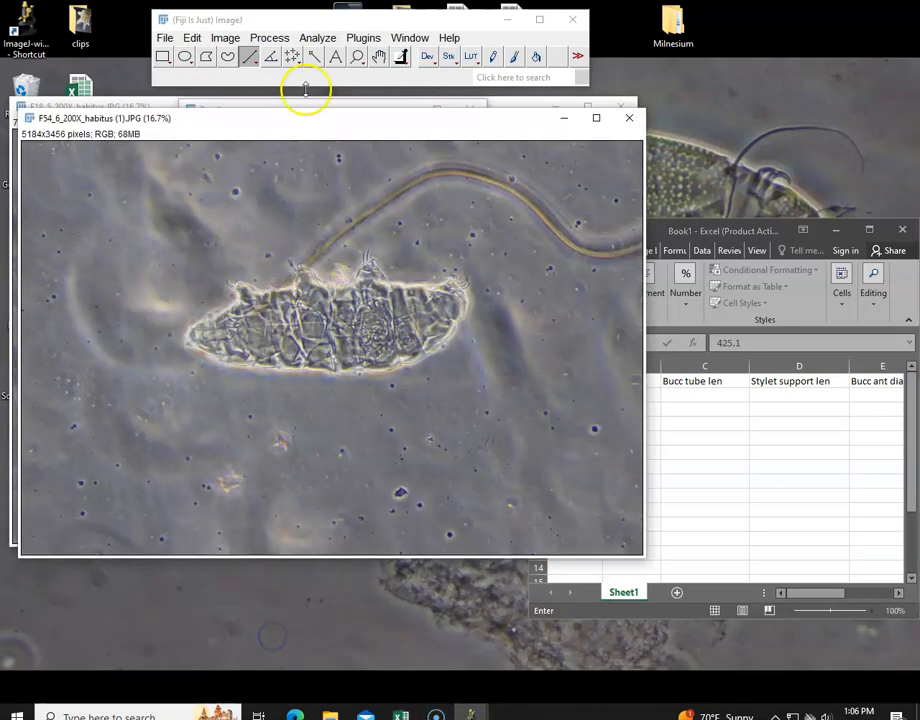
pyautogui.click(320, 40)
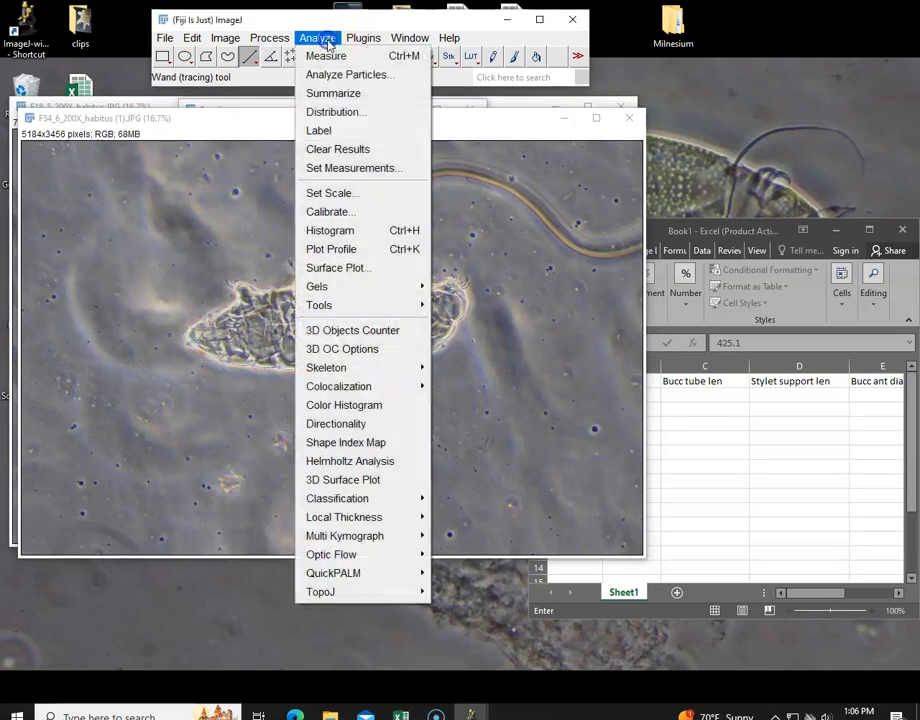
pyautogui.click(345, 192)
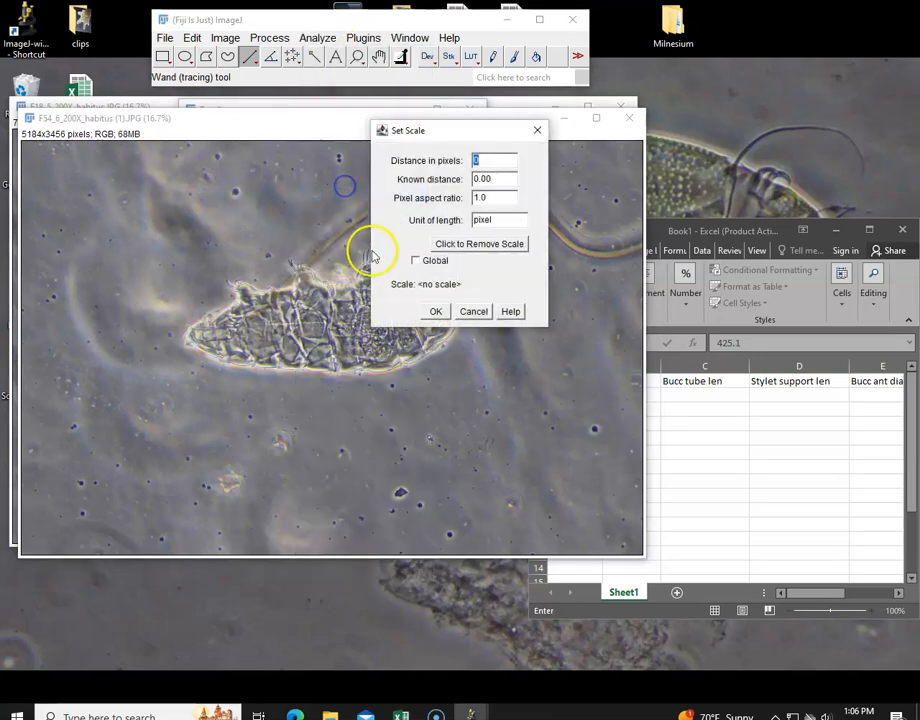
pyautogui.doubleClick(492, 178)
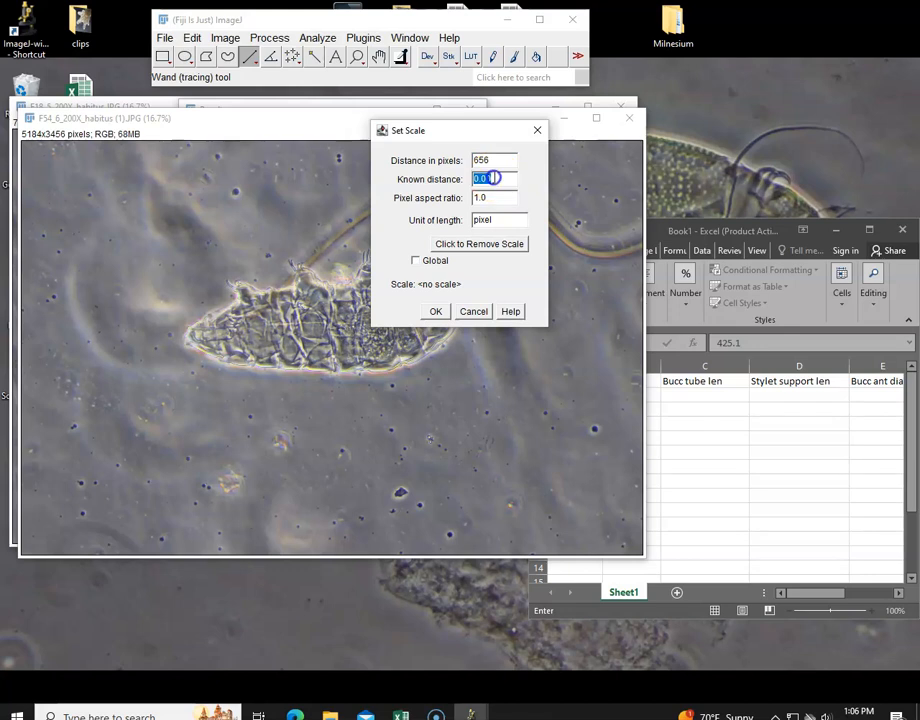
pyautogui.write('100')
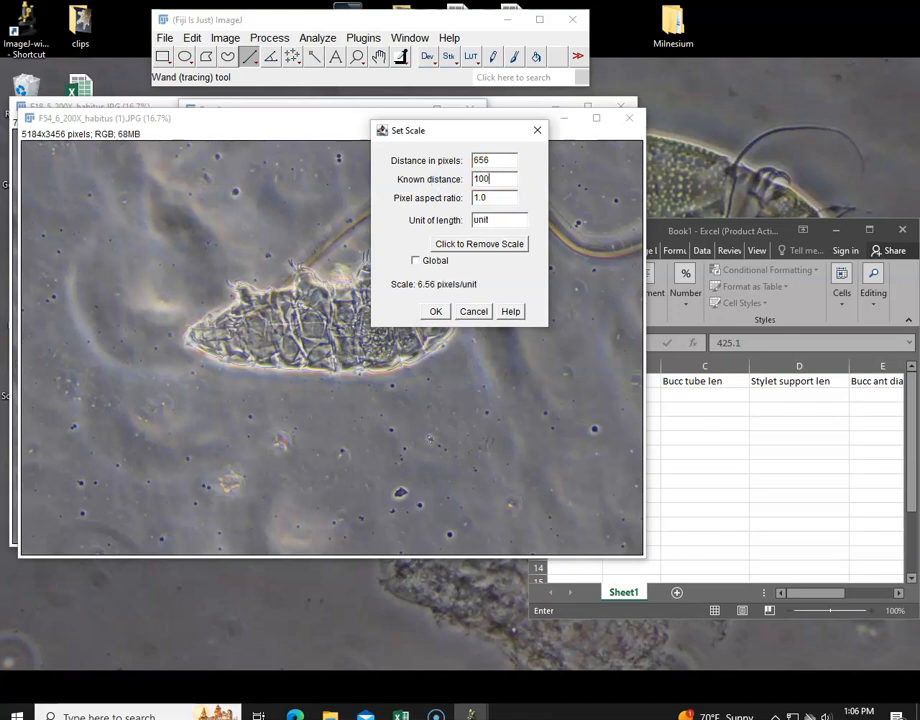
pyautogui.click(491, 217)
pyautogui.doubleClick(492, 218)
pyautogui.write('um')
pyautogui.click(435, 311)
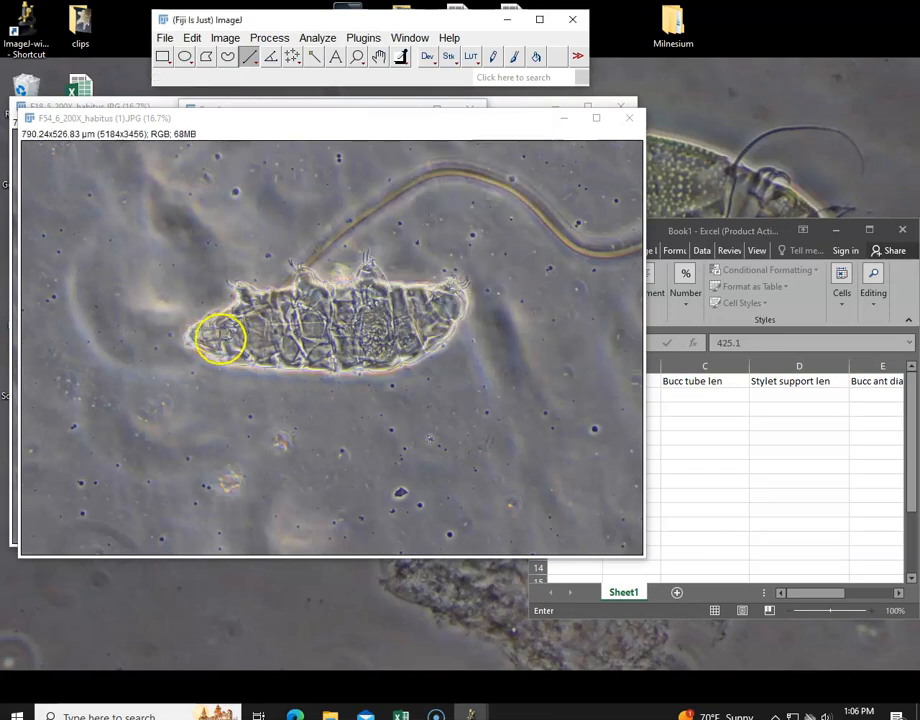
# Step: Measure the F54_6 tardigrade's body length with a straight line from end to end and record 358.6 in its Body len cell
pyautogui.moveTo(186, 340)
pyautogui.mouseDown()
pyautogui.moveTo(464, 294)
pyautogui.moveTo(469, 307)
pyautogui.moveTo(465, 295)
pyautogui.mouseUp()
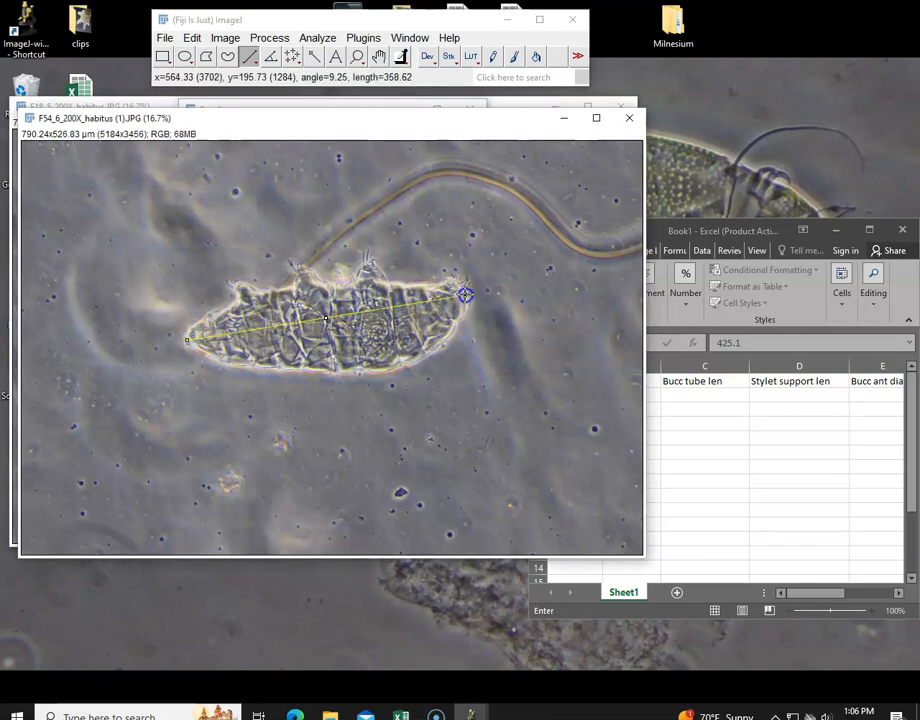
pyautogui.hotkey('ctrl', 'm')
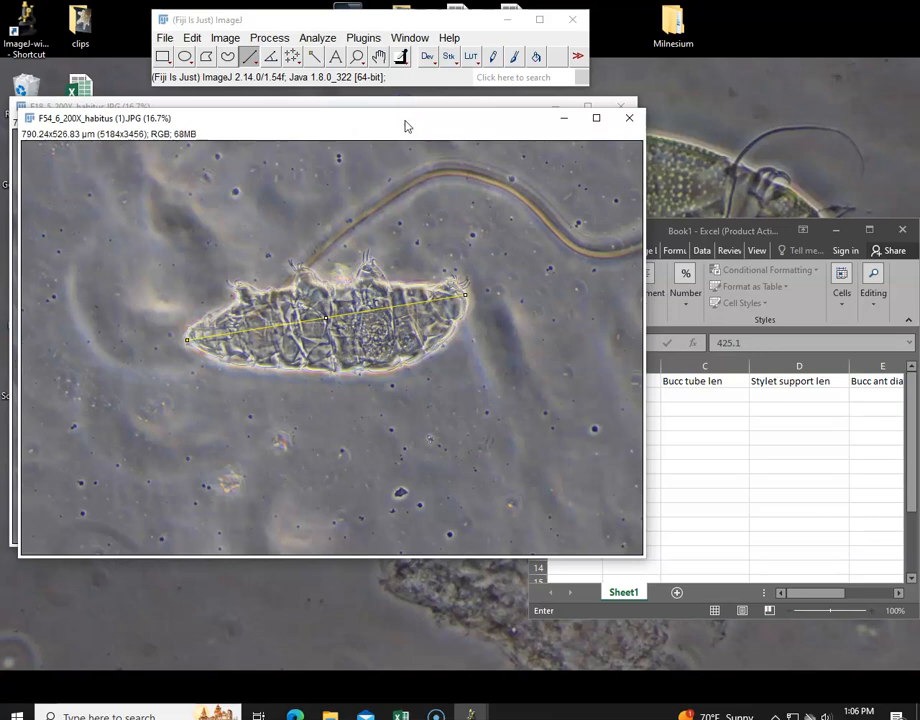
pyautogui.moveTo(470, 713)
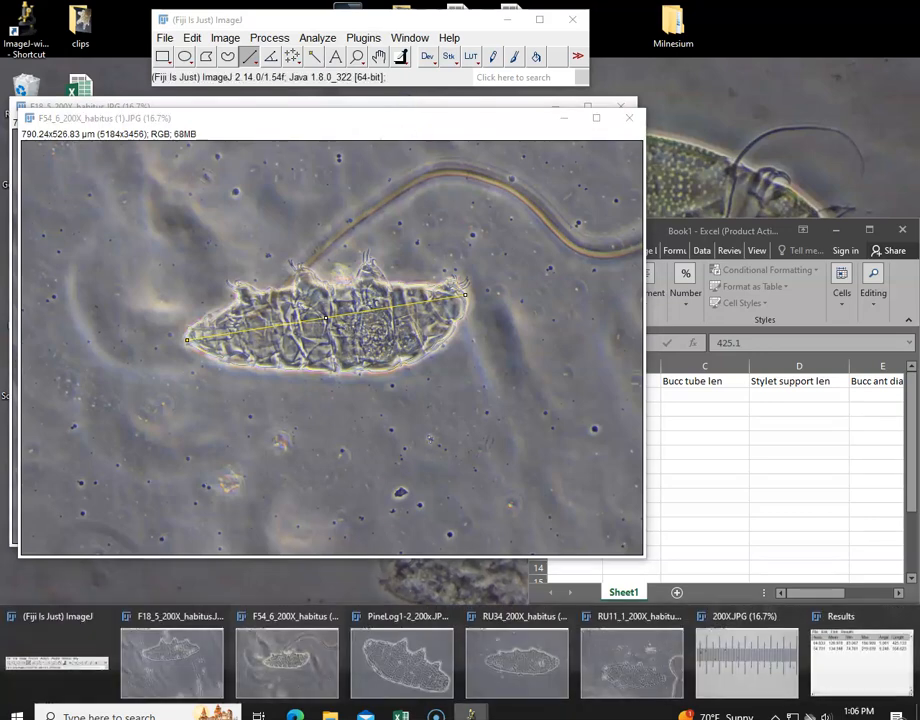
pyautogui.click(826, 646)
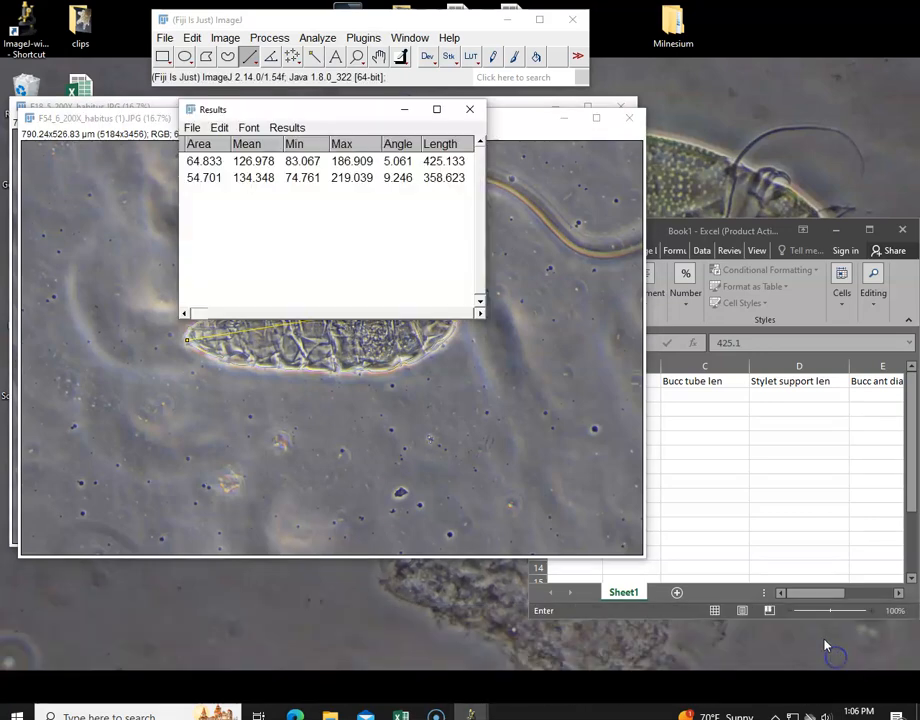
pyautogui.click(707, 412)
pyautogui.click(628, 407)
pyautogui.write('358')
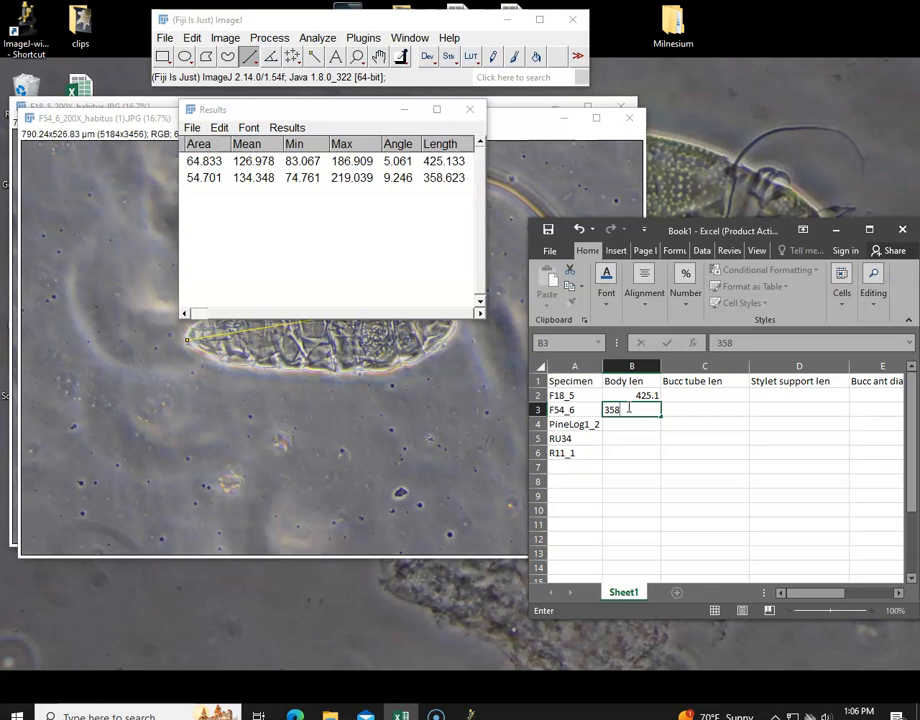
pyautogui.write('.6')
pyautogui.press('Return')
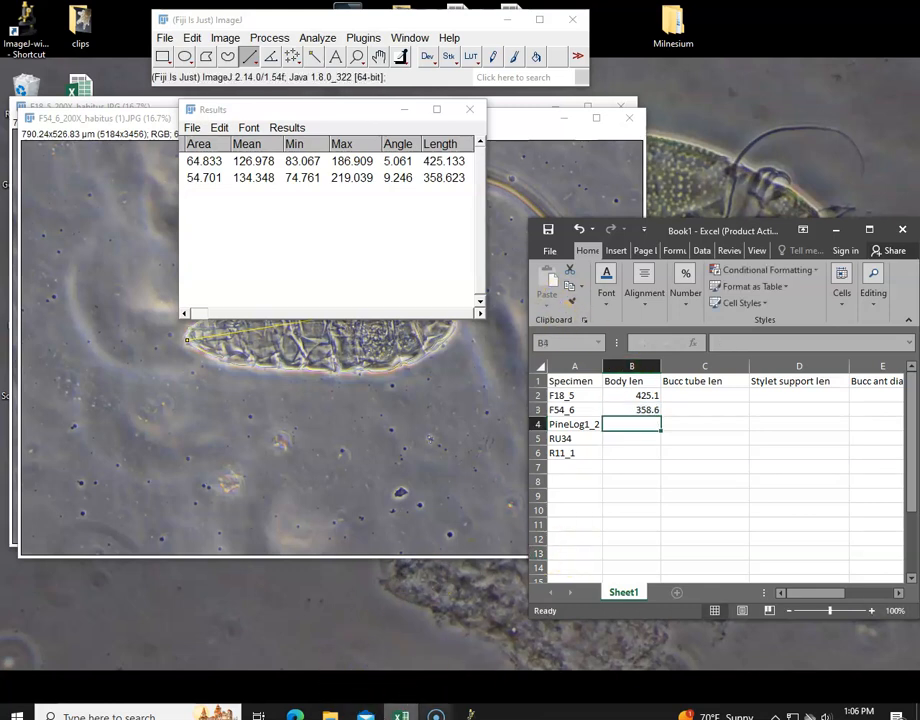
# Step: Bring up the PineLog1-2 200x image and set its scale to 656 pixels for a known distance of 100 um
pyautogui.moveTo(436, 714)
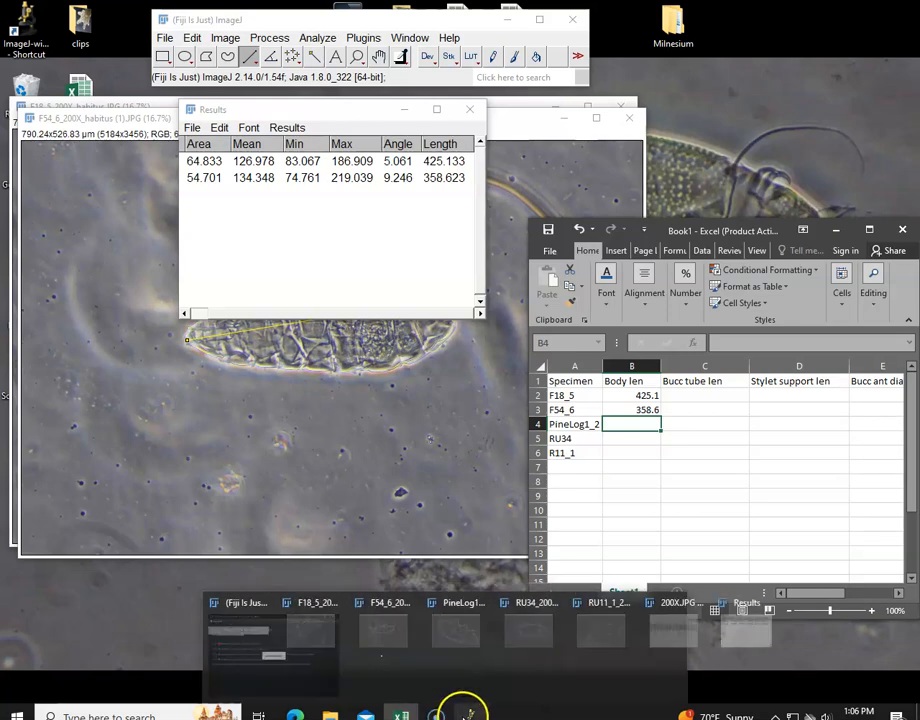
pyautogui.click(405, 665)
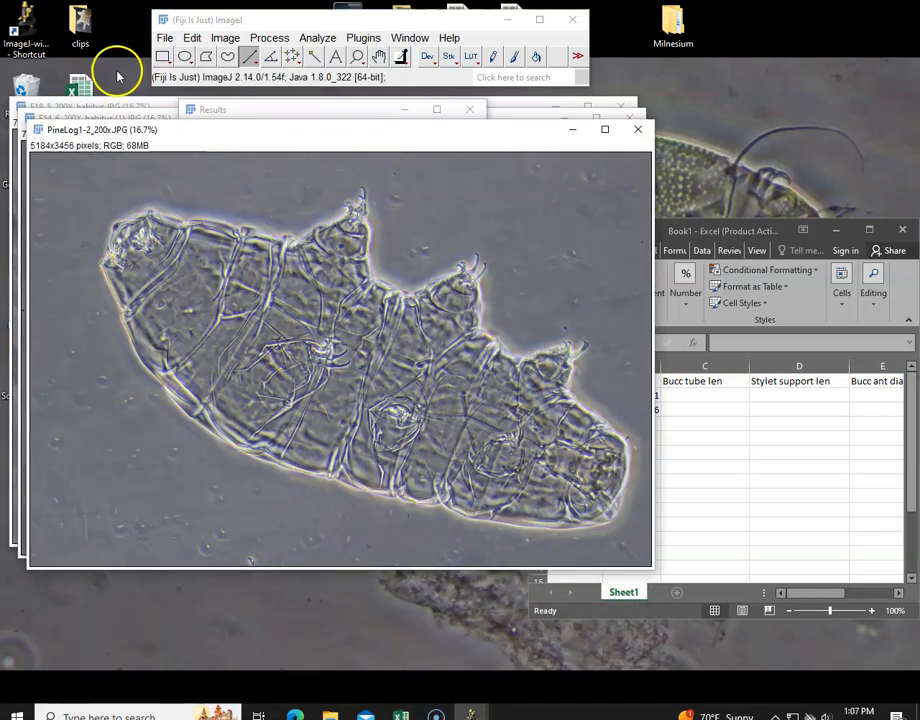
pyautogui.click(328, 40)
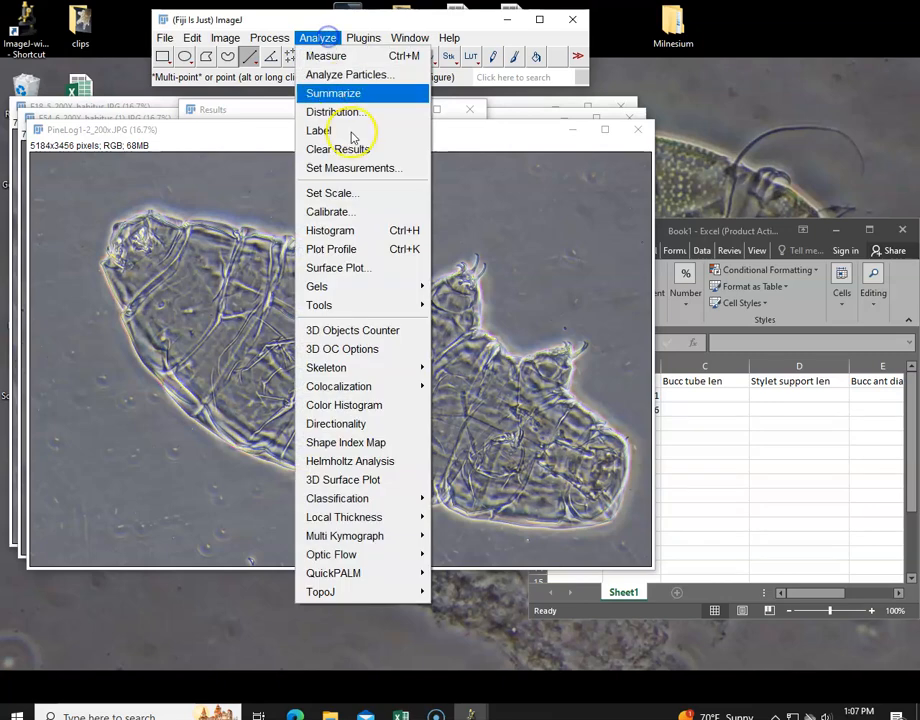
pyautogui.click(347, 192)
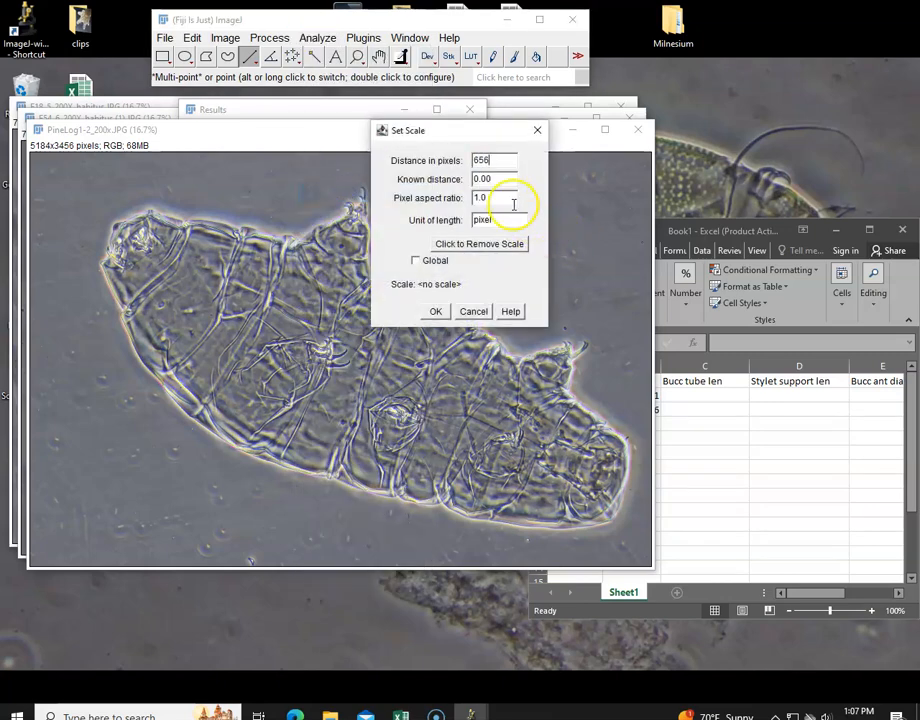
pyautogui.moveTo(505, 180); pyautogui.dragTo(417, 181)
pyautogui.write('100')
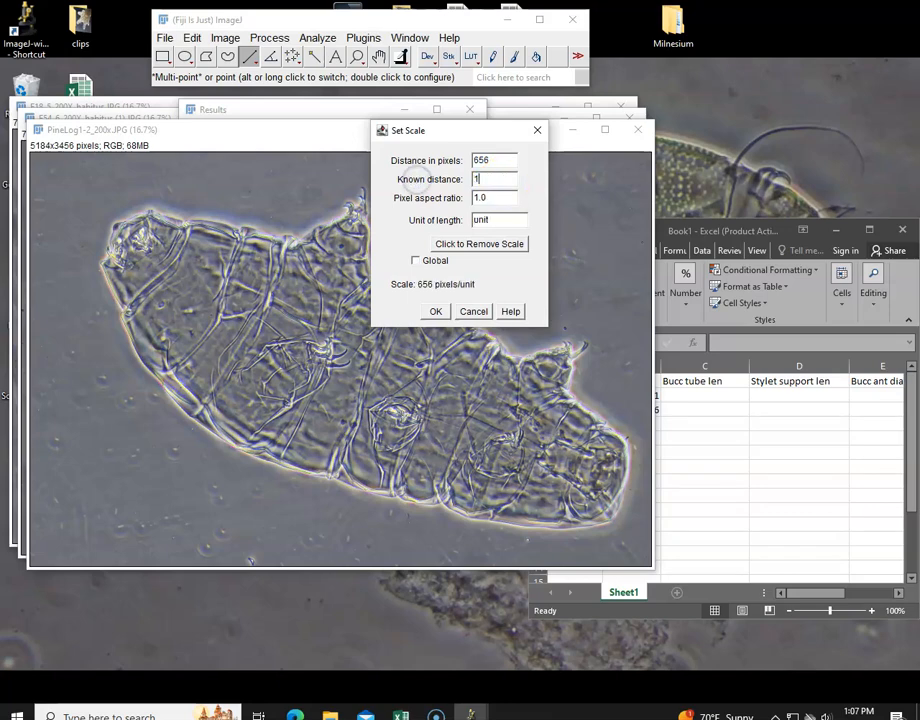
pyautogui.doubleClick(491, 221)
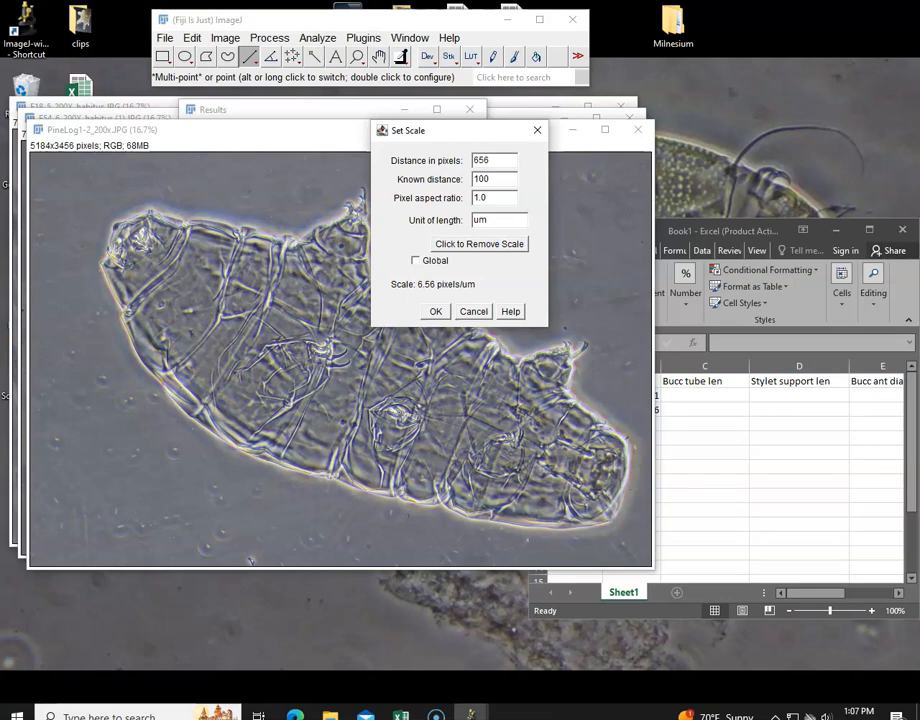
pyautogui.click(441, 313)
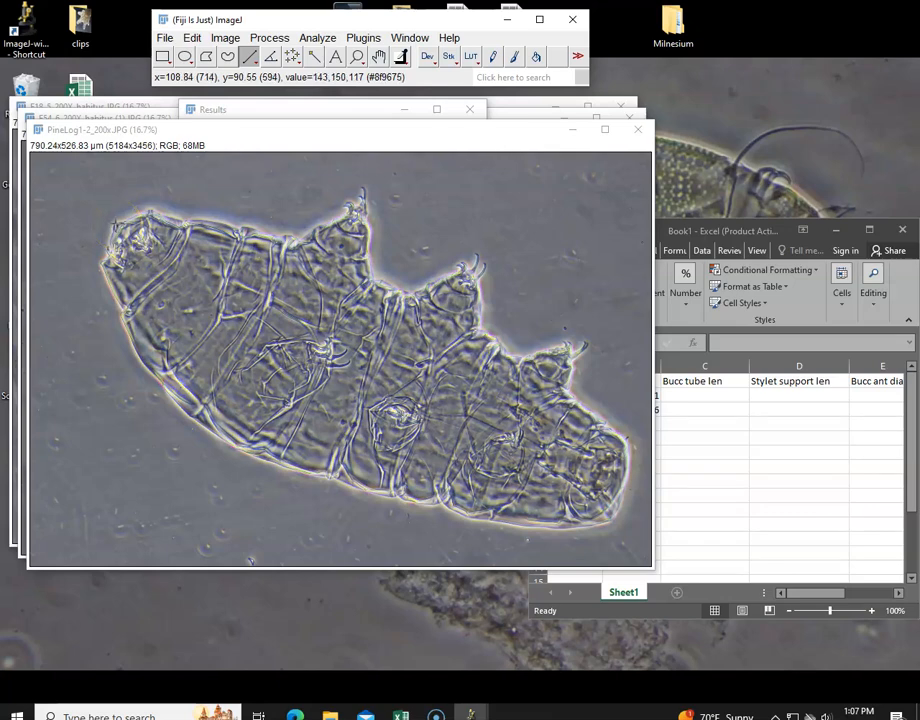
# Step: Measure the PineLog1_2 tardigrade's body length with a straight line from end to end and record 725.4 in its Body len cell
pyautogui.click(116, 223)
pyautogui.moveTo(116, 223); pyautogui.dragTo(619, 491)
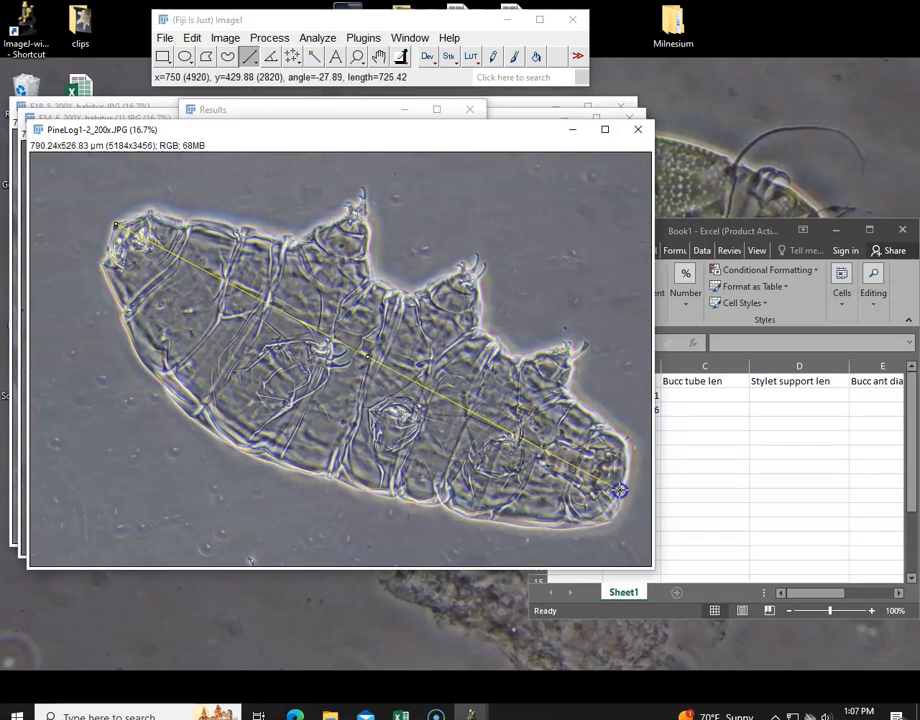
pyautogui.hotkey('ctrl', 'm')
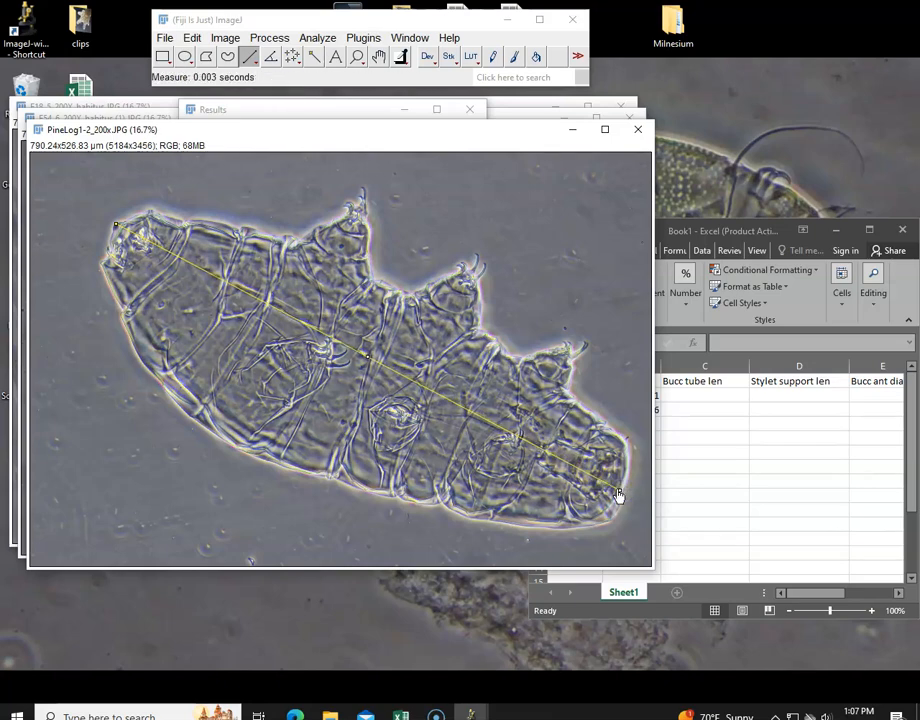
pyautogui.click(361, 110)
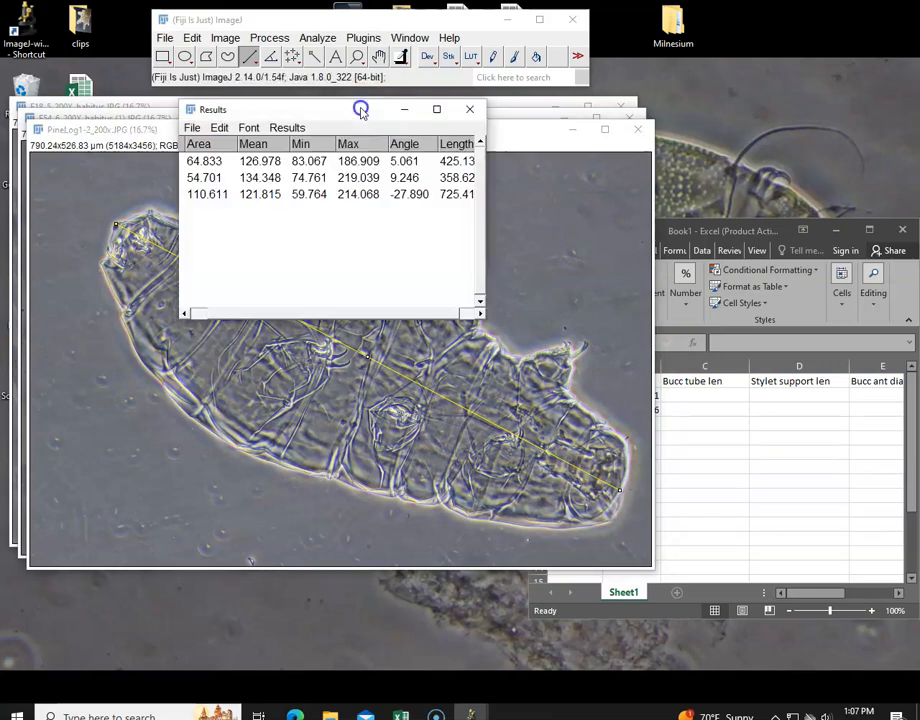
pyautogui.click(770, 417)
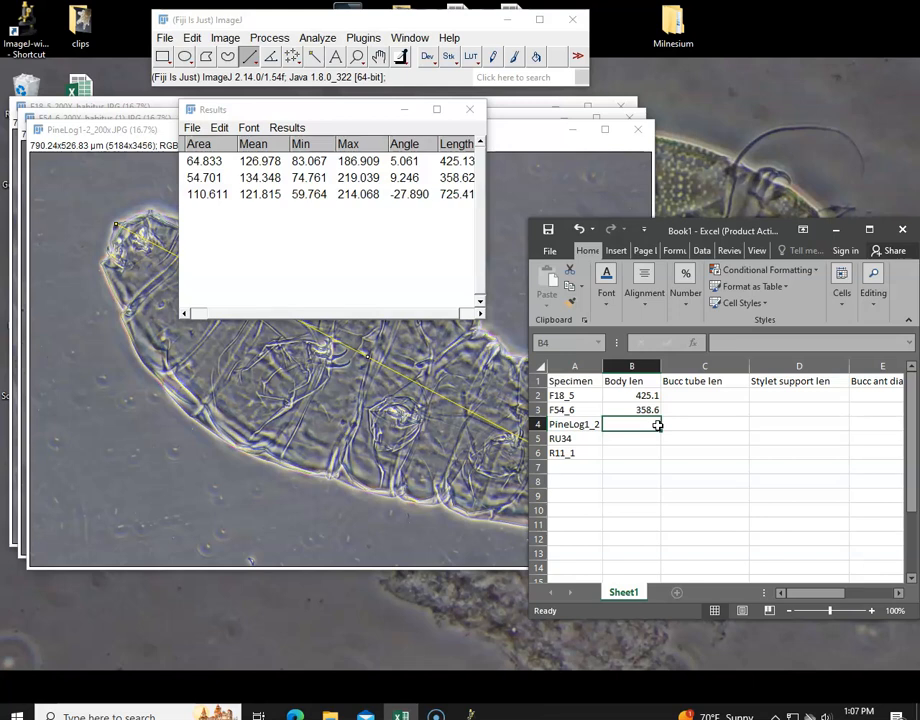
pyautogui.write('725.4')
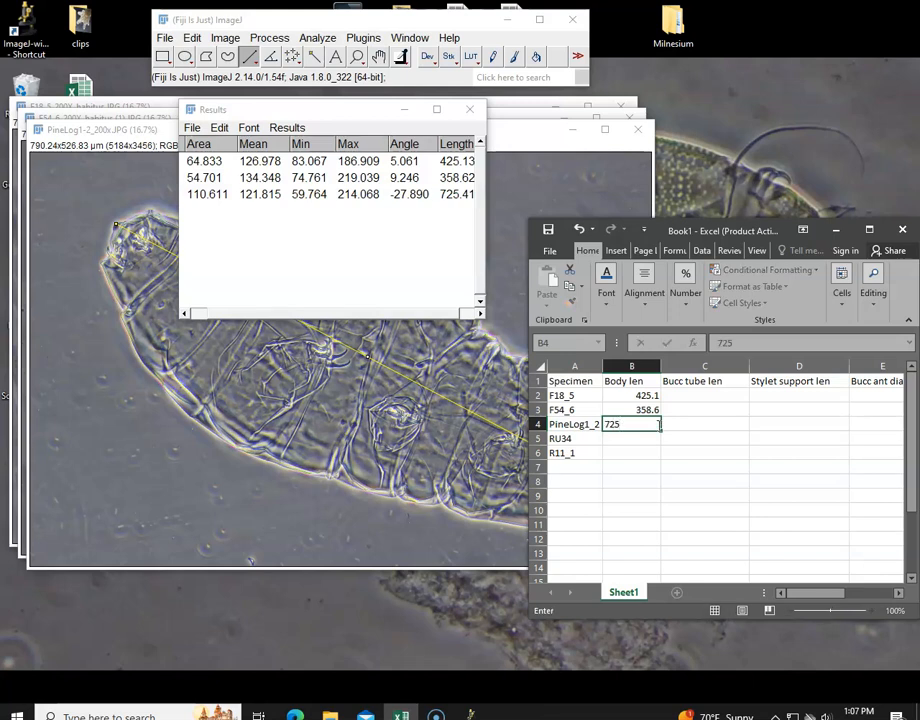
pyautogui.click(655, 439)
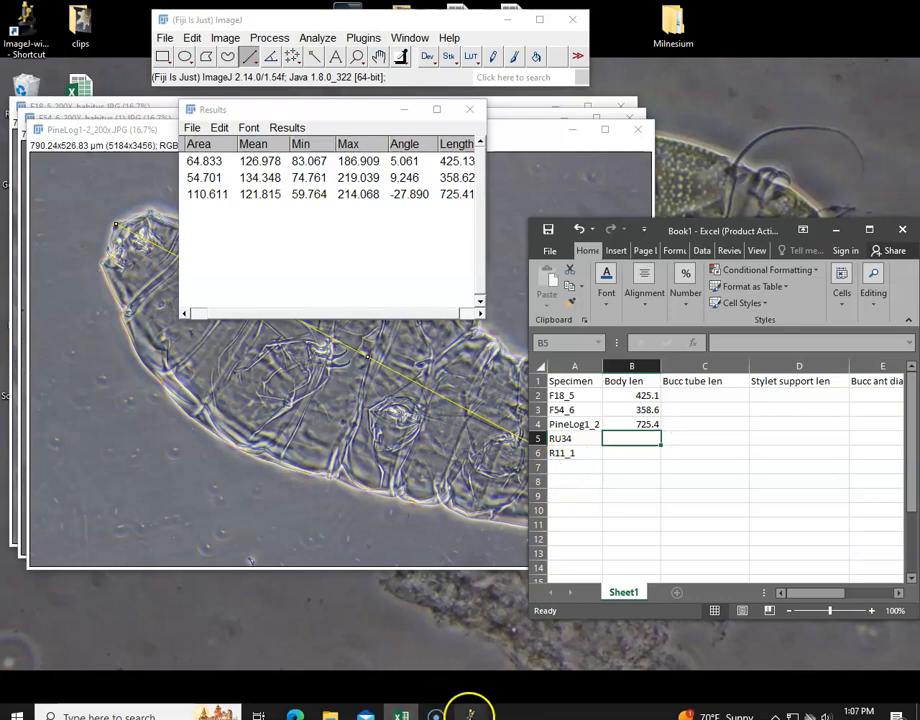
# Step: Bring up the RU34 200X habitus image and set its scale to 656 pixels for a known distance of 100
pyautogui.moveTo(468, 700)
pyautogui.click(506, 686)
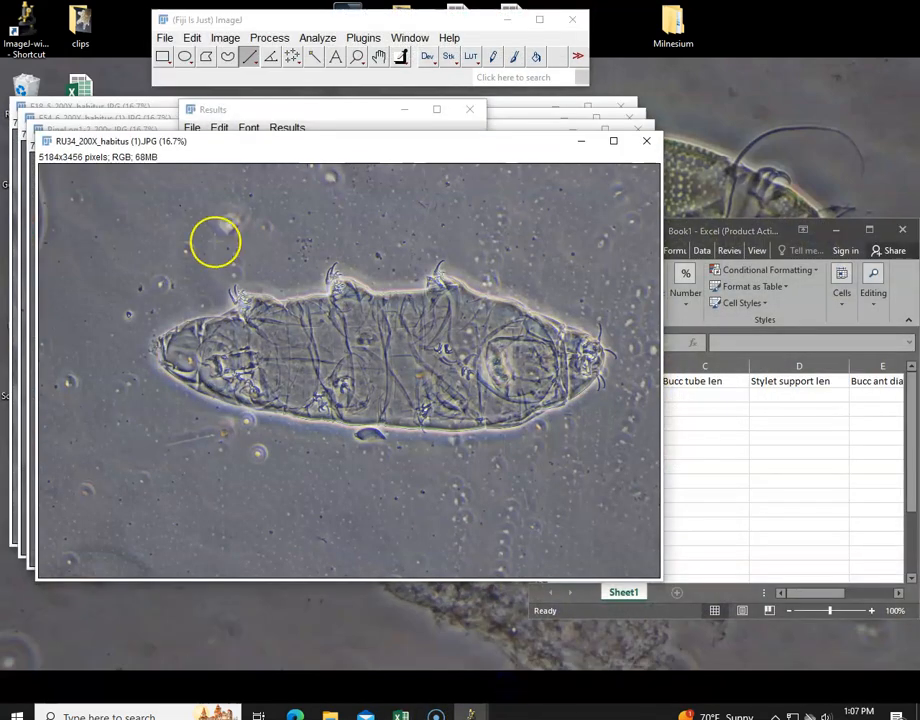
pyautogui.click(324, 38)
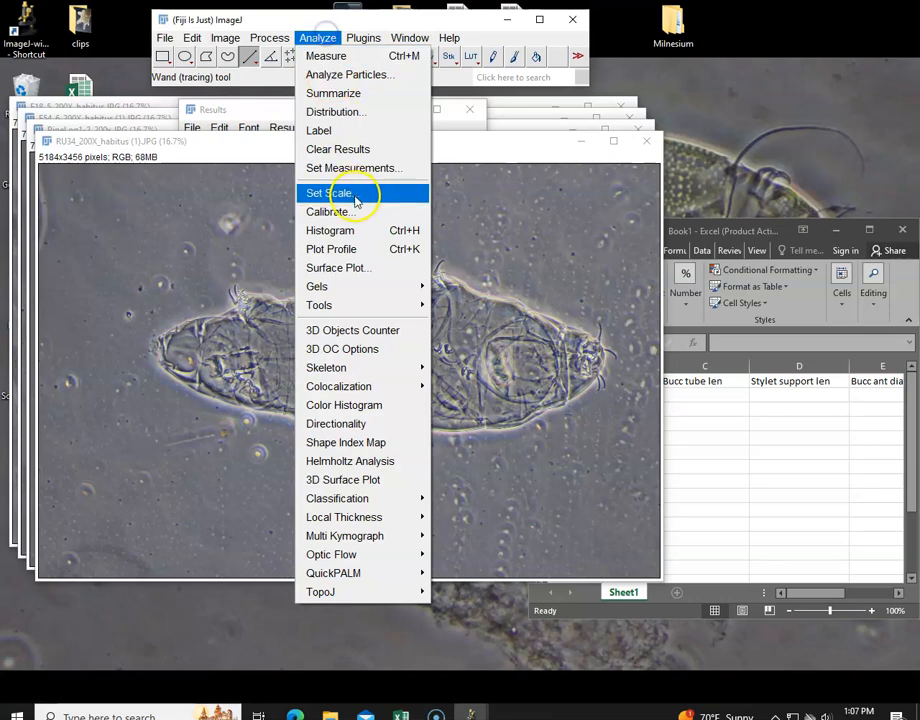
pyautogui.click(350, 193)
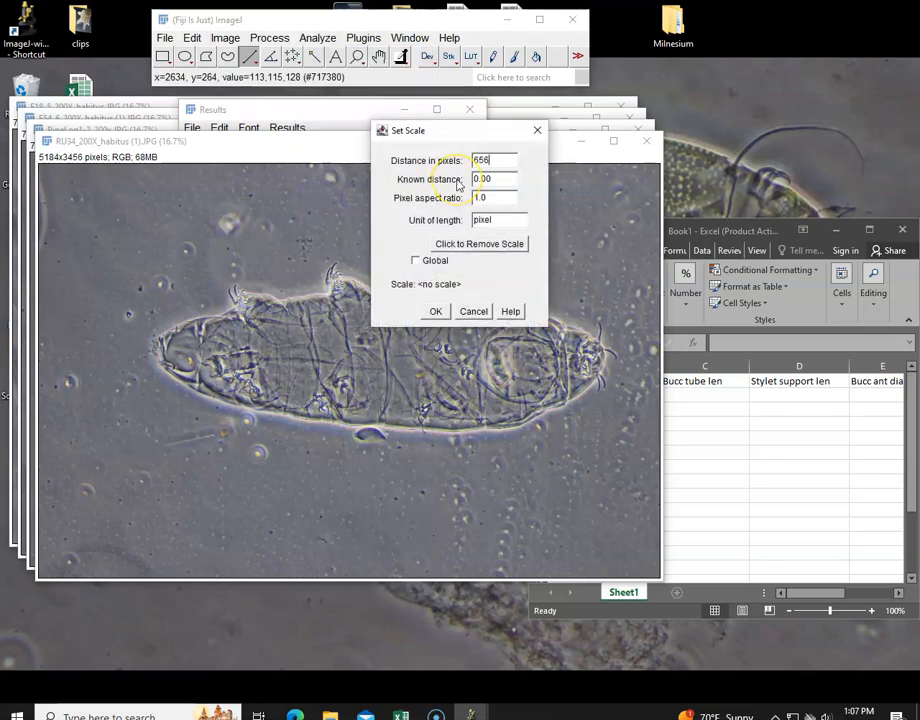
pyautogui.press('Tab')
pyautogui.write('100')
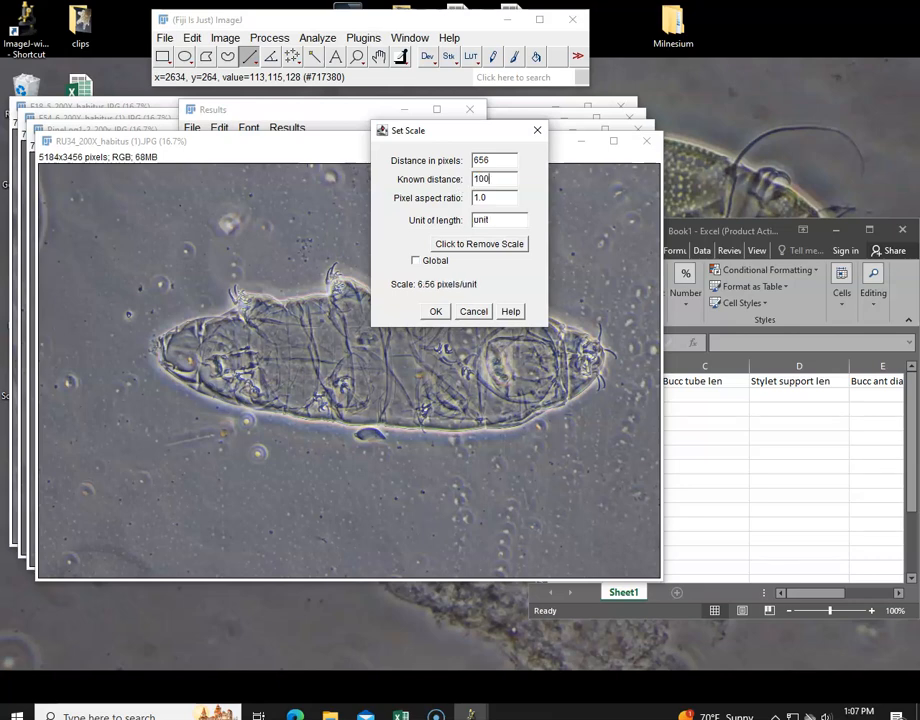
pyautogui.click(437, 313)
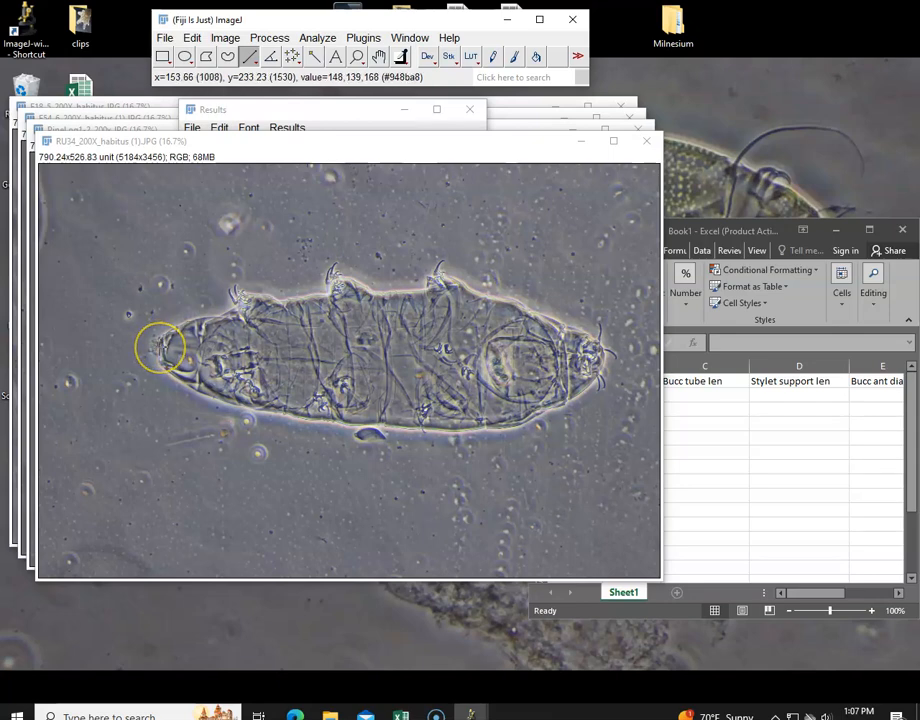
# Step: Measure the RU34 tardigrade's body length with a straight line from end to end and record 572.7 in its Body len cell
pyautogui.moveTo(155, 345); pyautogui.dragTo(605, 356)
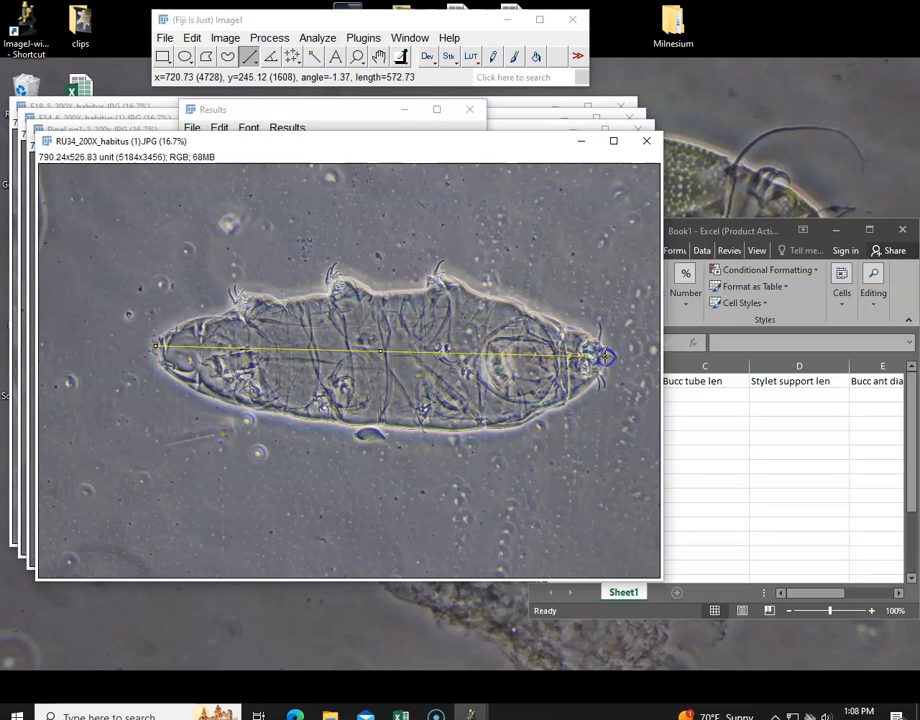
pyautogui.hotkey('ctrl', 'm')
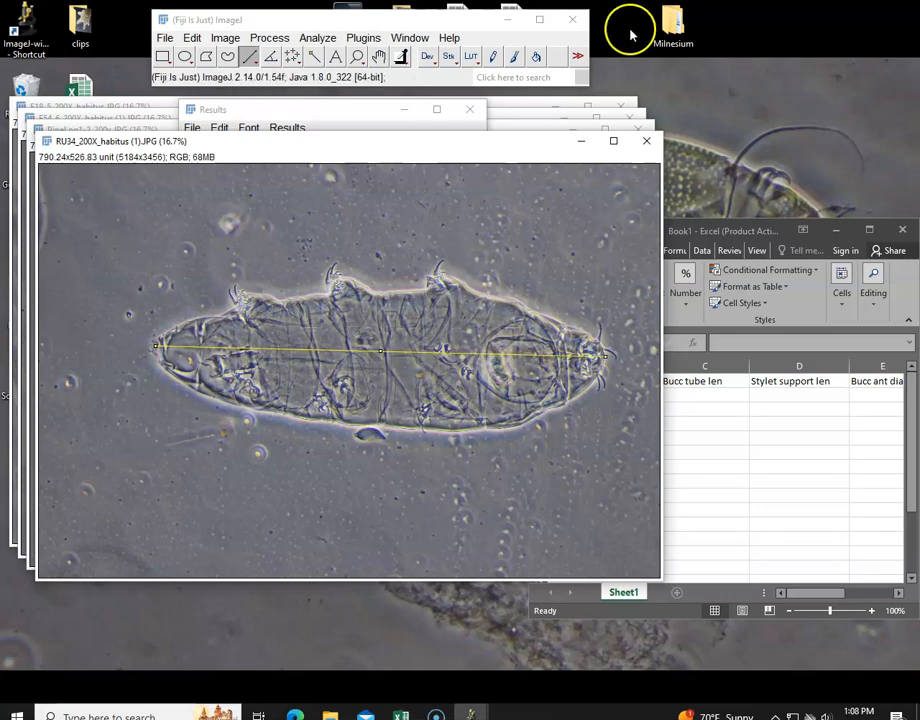
pyautogui.click(361, 111)
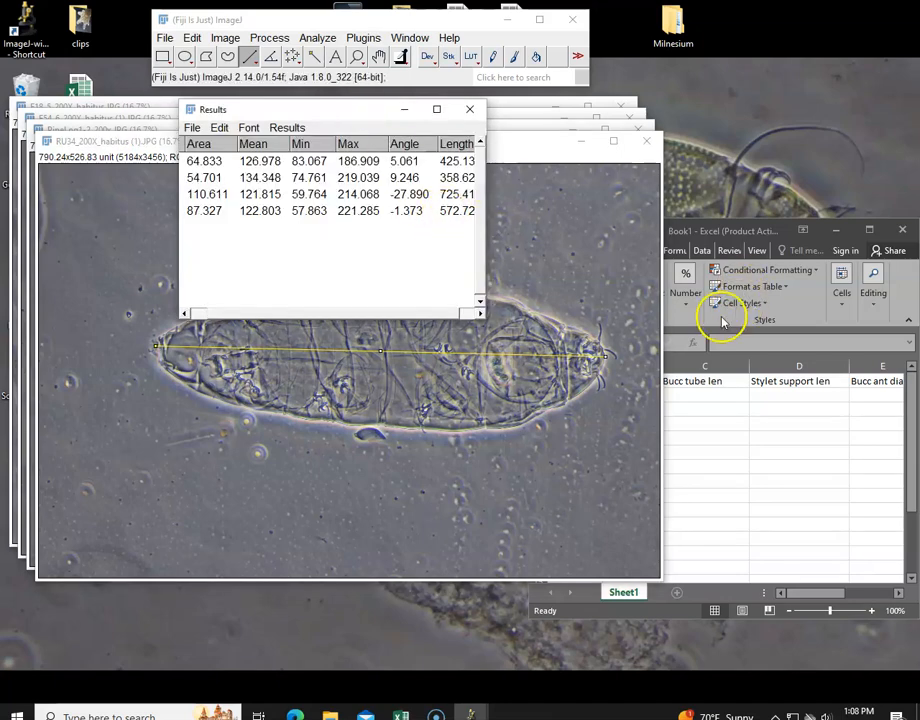
pyautogui.click(689, 402)
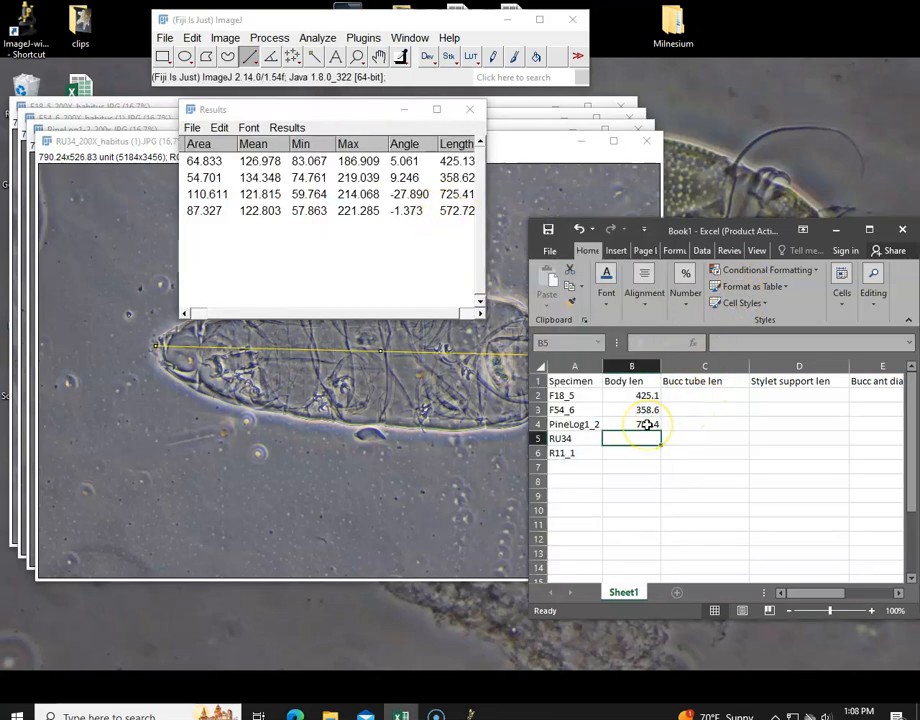
pyautogui.write('572.7')
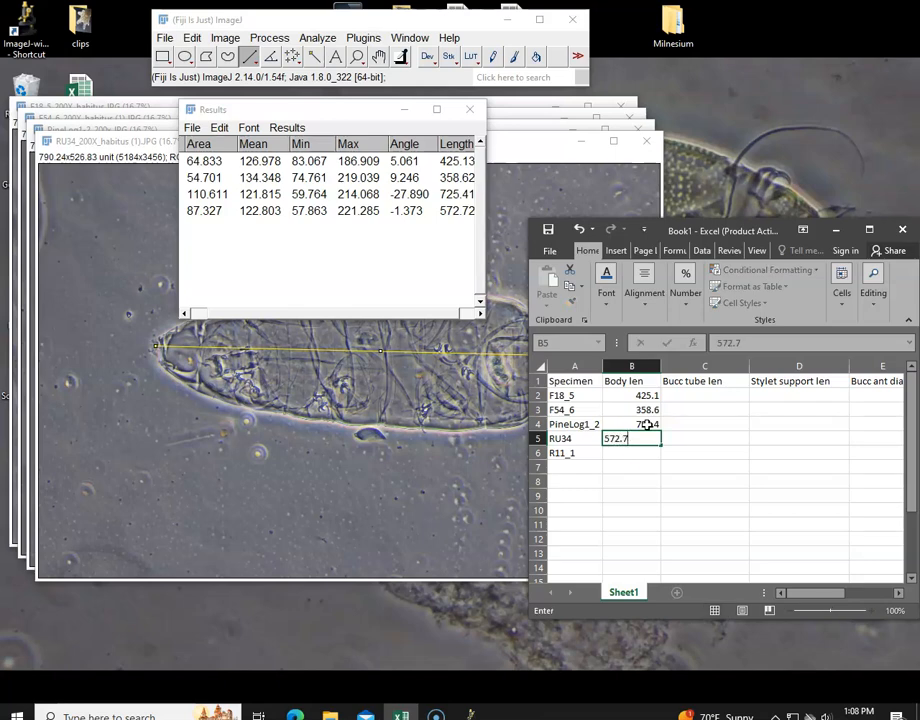
pyautogui.click(649, 455)
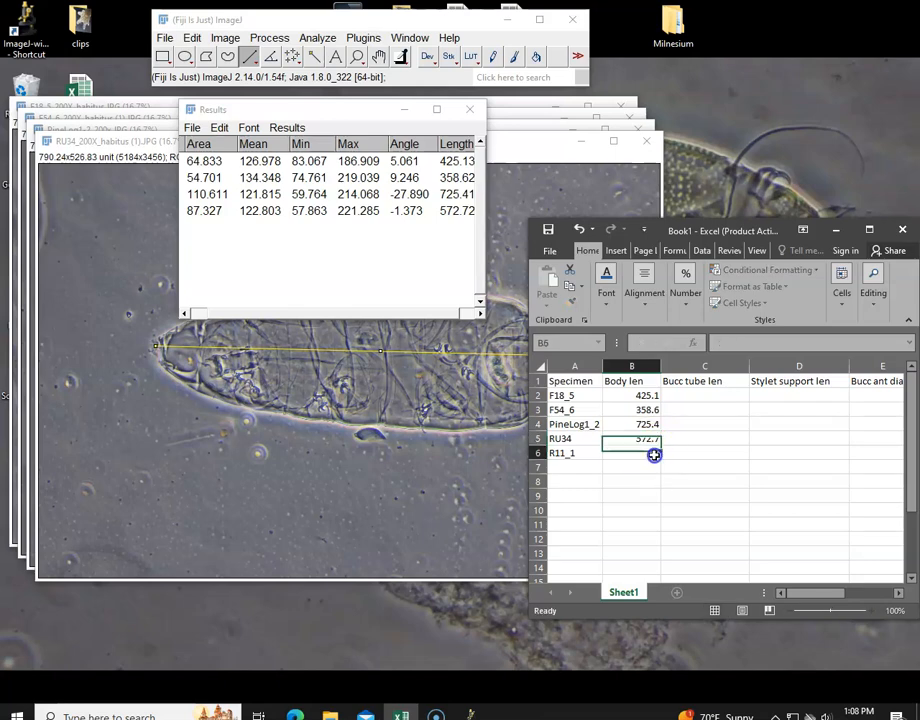
# Step: Bring up the RU11_1 200X habitus image and set its scale to 656 pixels for a known distance of 100
pyautogui.click(471, 710)
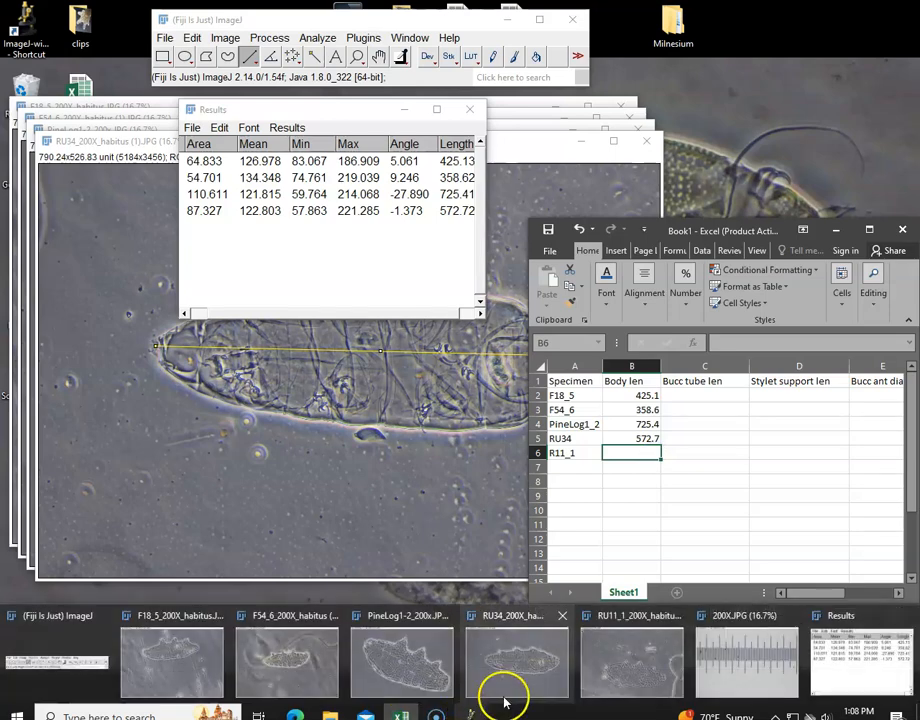
pyautogui.click(614, 661)
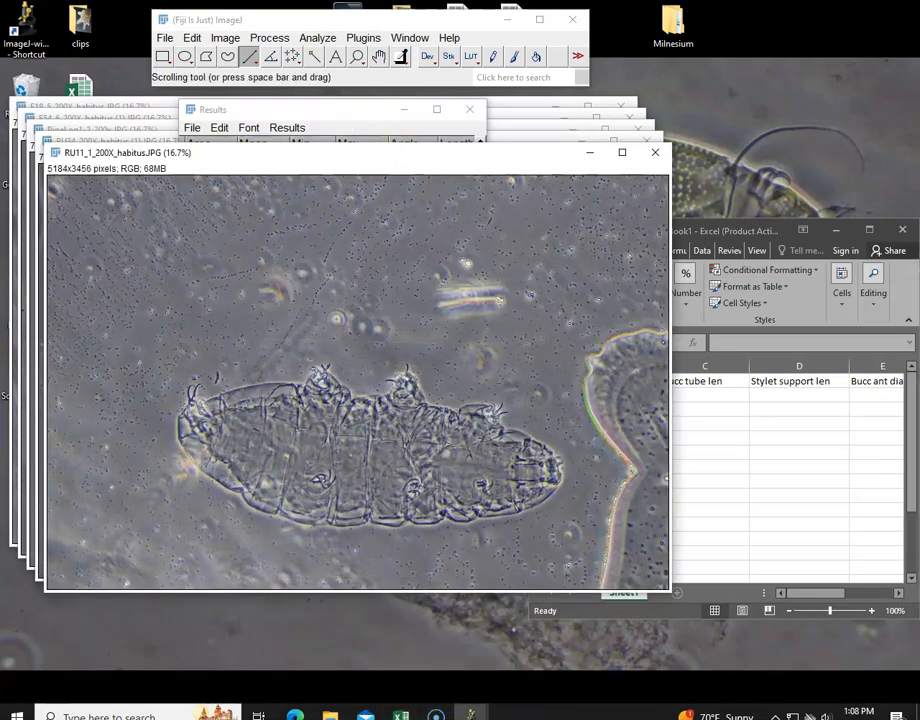
pyautogui.click(319, 37)
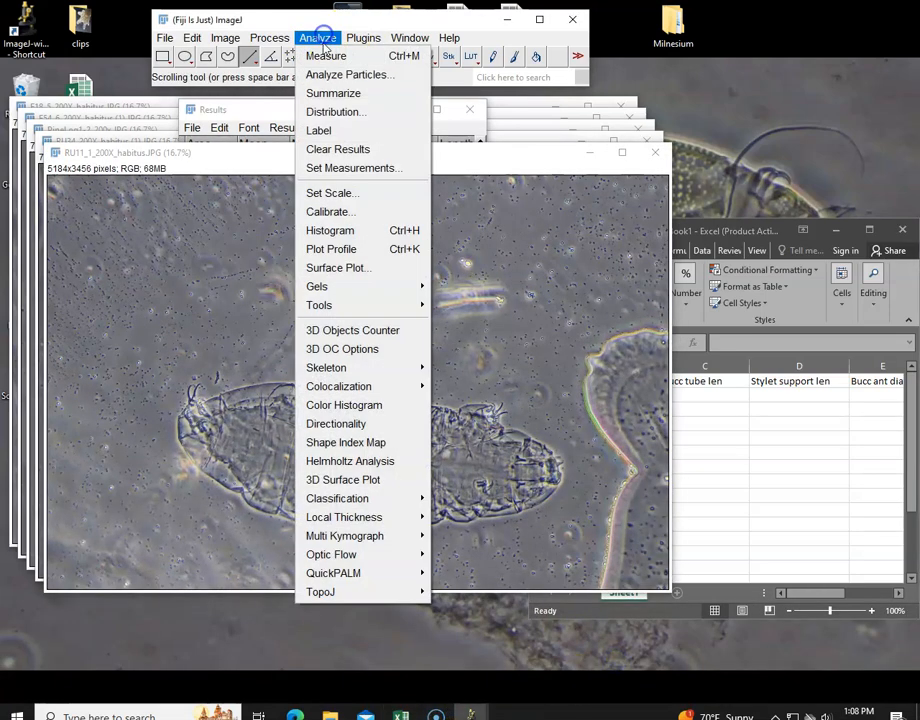
pyautogui.click(345, 193)
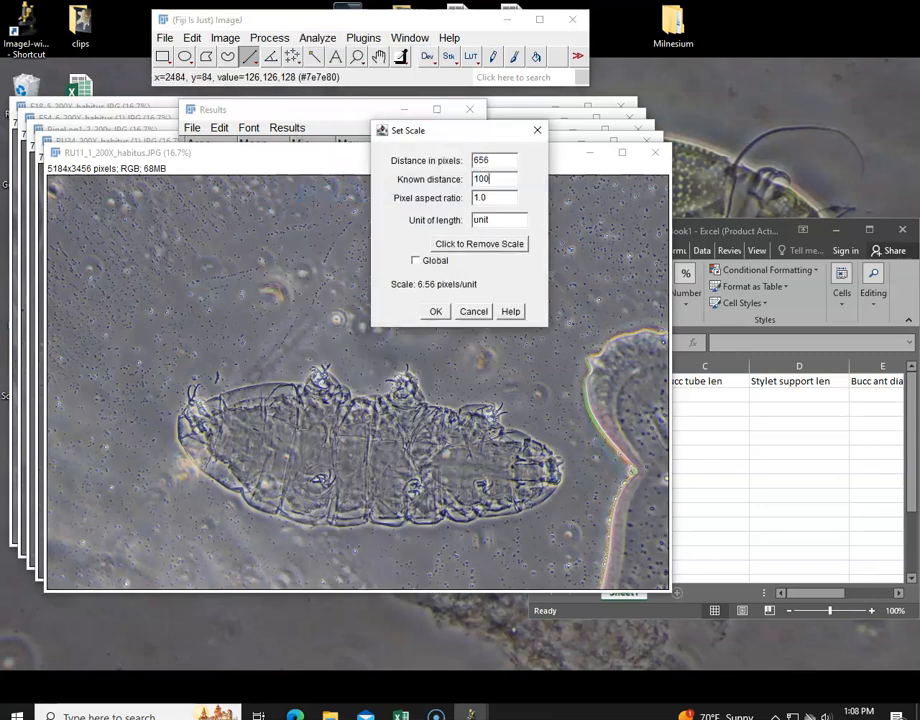
pyautogui.click(435, 311)
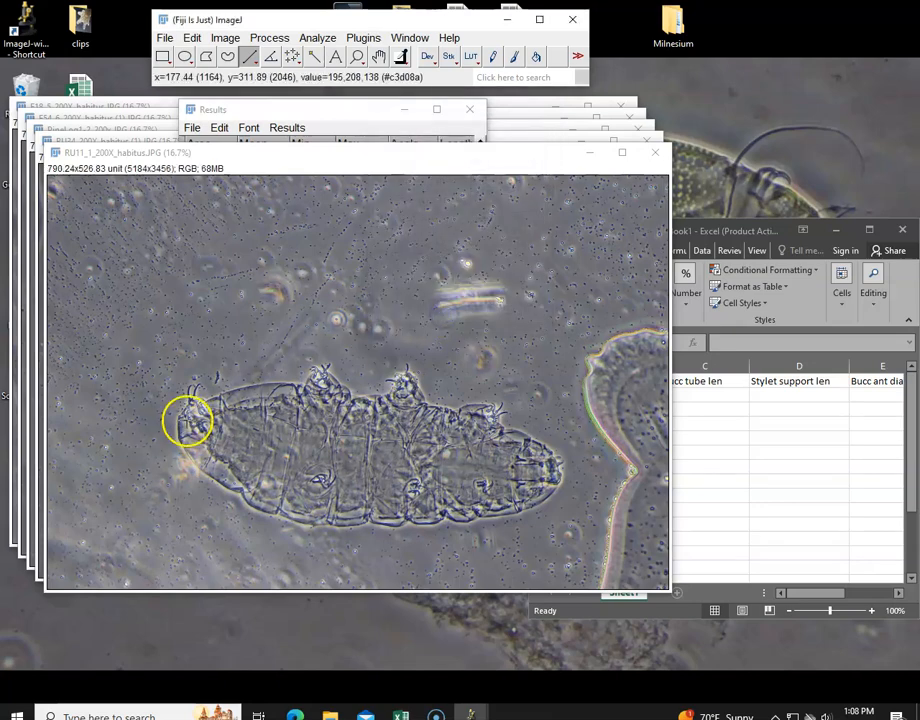
# Step: Measure the RU11_1 tardigrade's body length with a straight line from end to end and record 487.8 in its Body len cell
pyautogui.moveTo(180, 414)
pyautogui.mouseDown()
pyautogui.moveTo(250, 415)
pyautogui.moveTo(553, 470)
pyautogui.mouseUp()
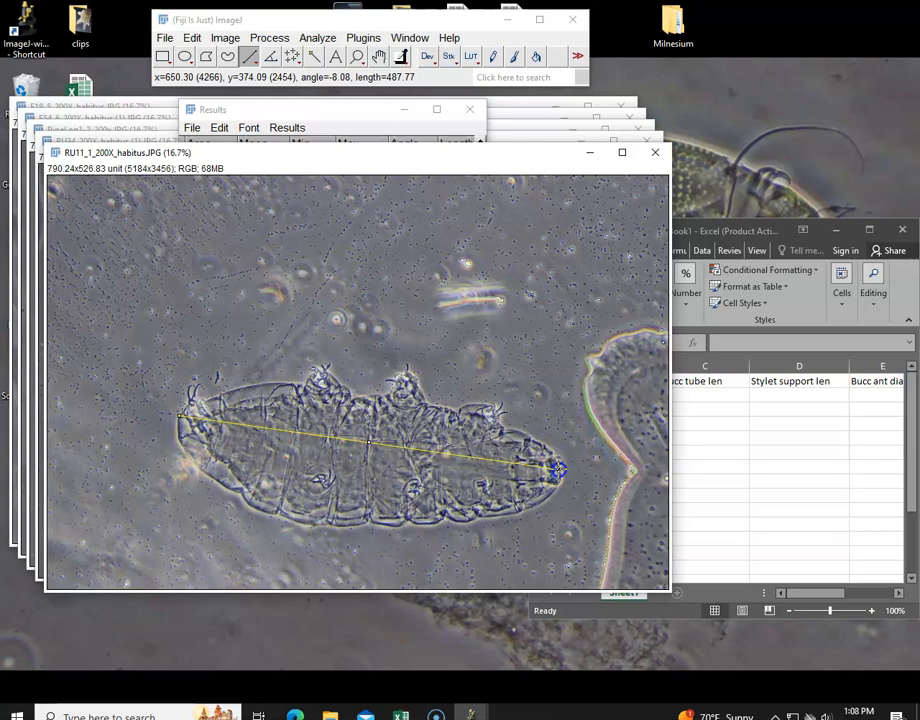
pyautogui.hotkey('ctrl', 'm')
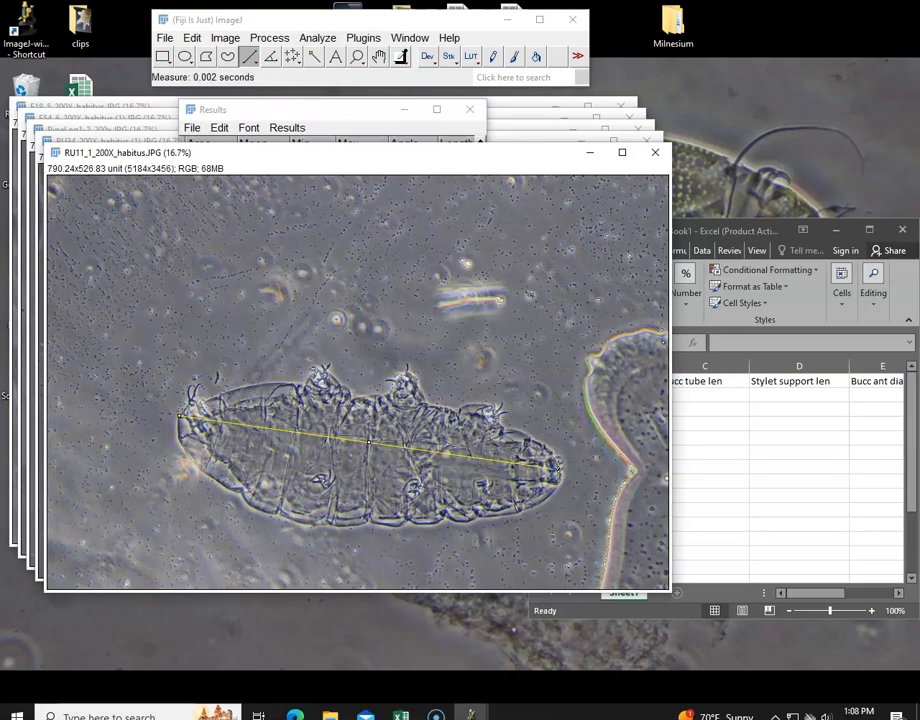
pyautogui.click(357, 110)
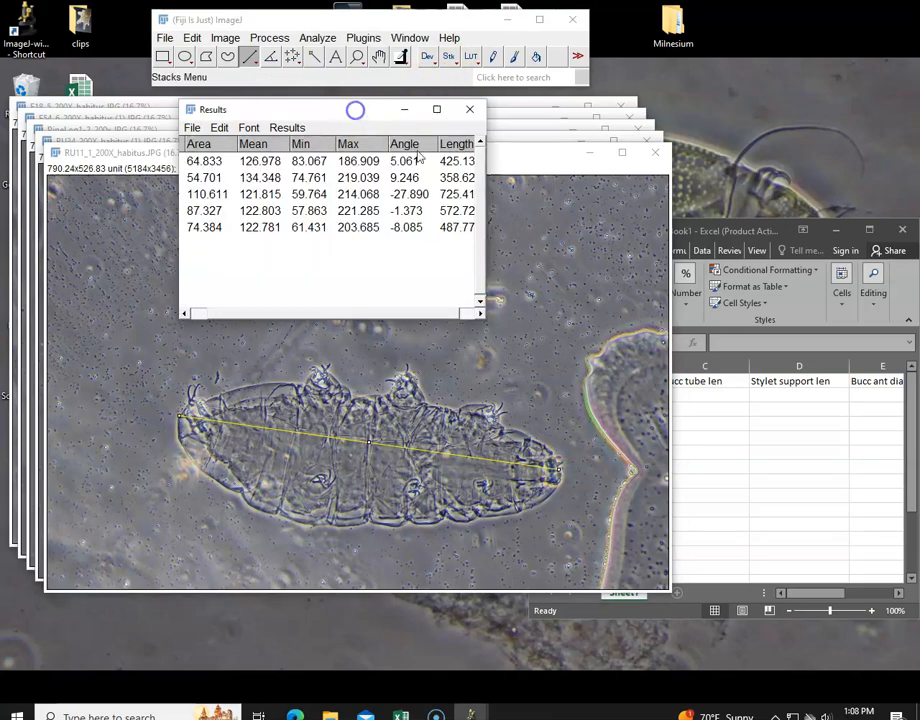
pyautogui.click(700, 398)
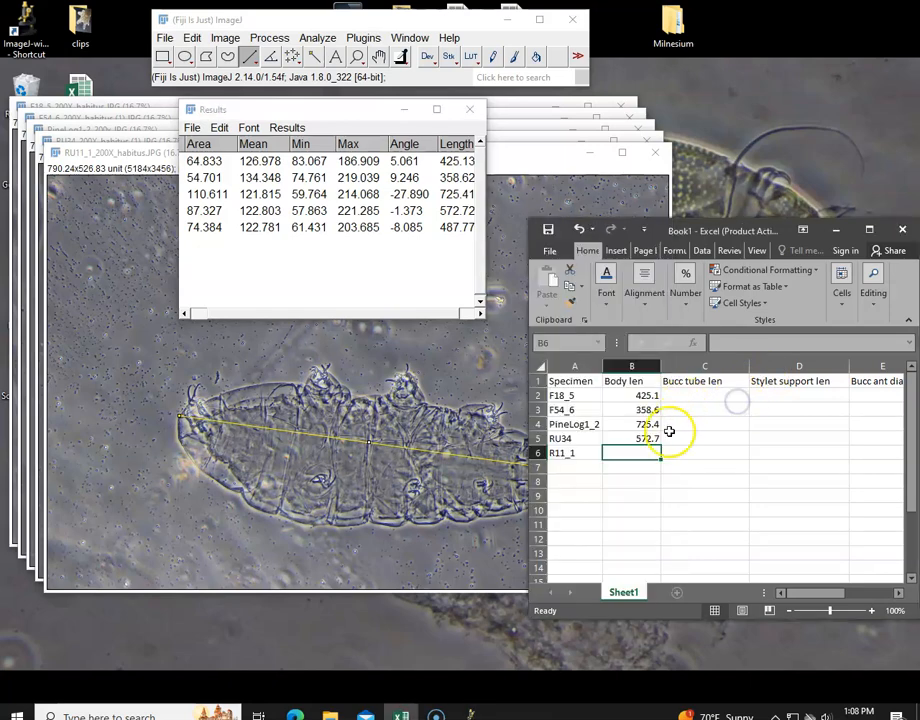
pyautogui.write('487.8')
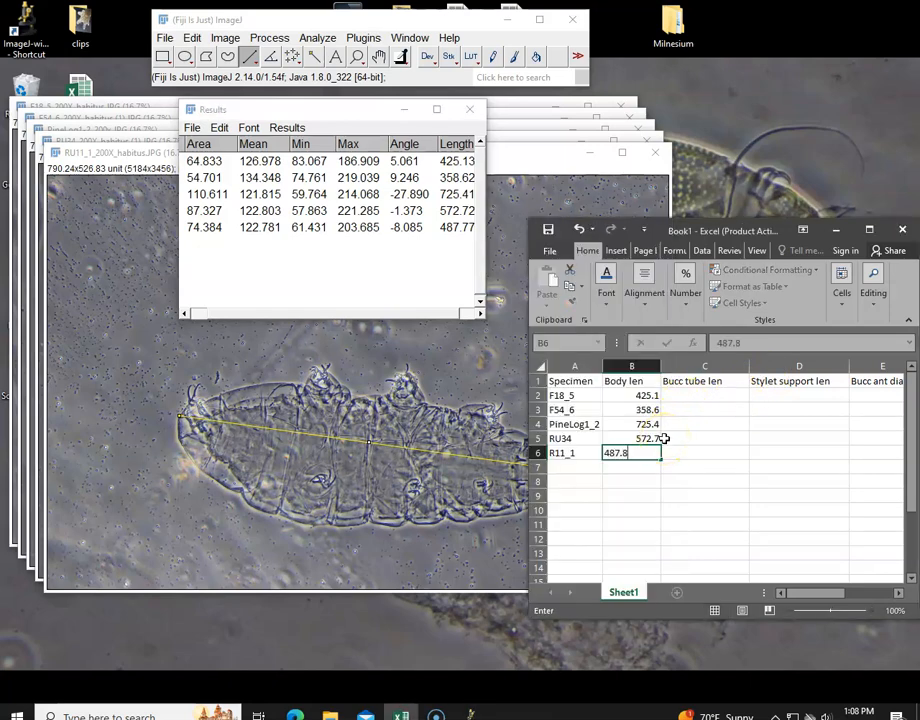
pyautogui.click(733, 452)
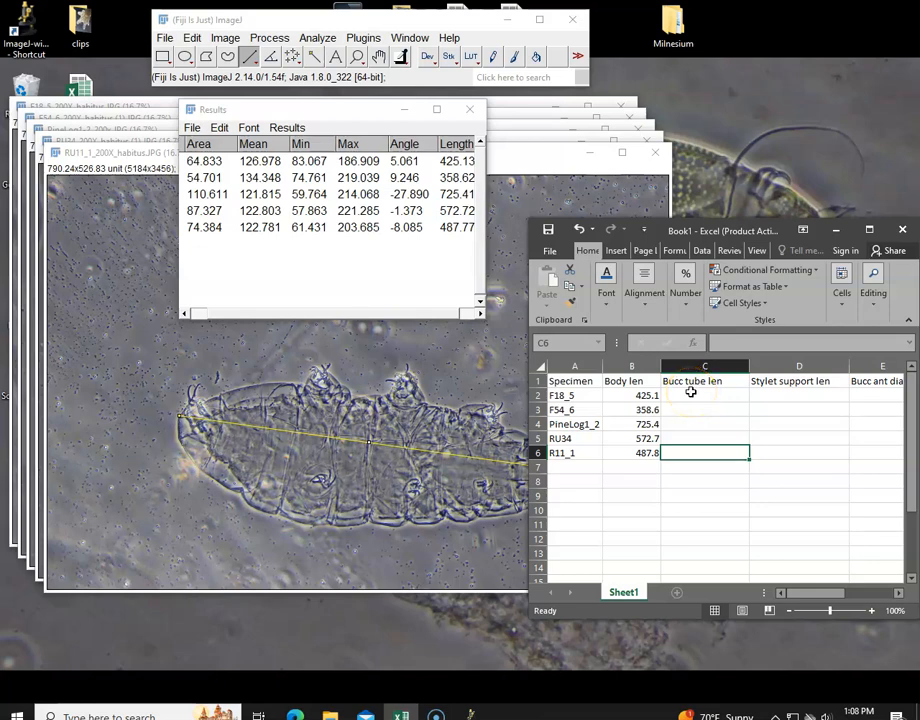
# Step: Maximize the spreadsheet, highlight the columns from Bucc tube len through Bucc stand diam for review, and minimize it
pyautogui.click(869, 229)
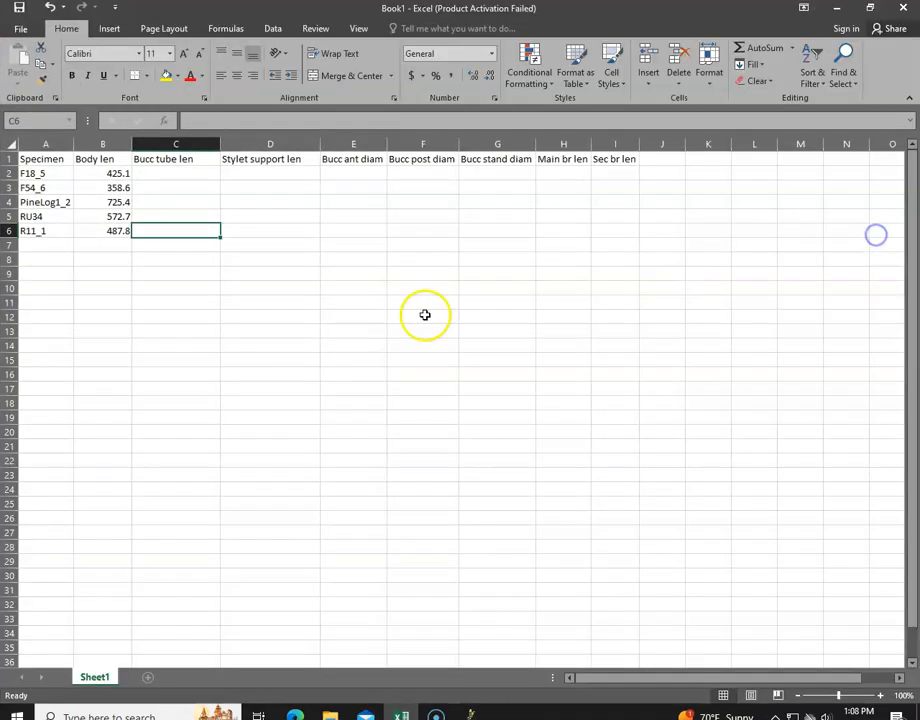
pyautogui.moveTo(170, 144); pyautogui.dragTo(500, 144)
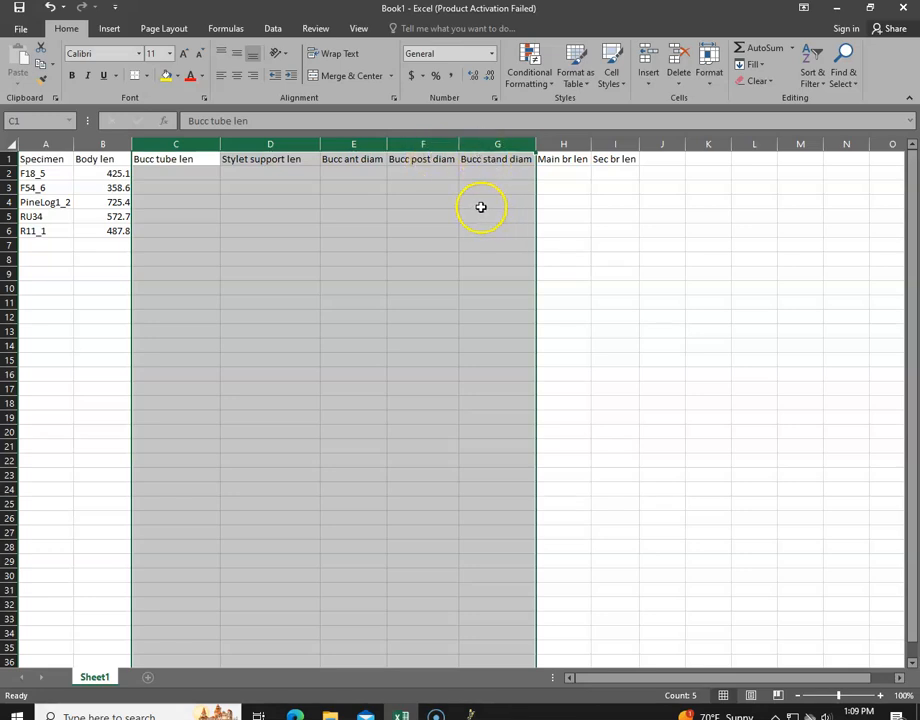
pyautogui.click(840, 15)
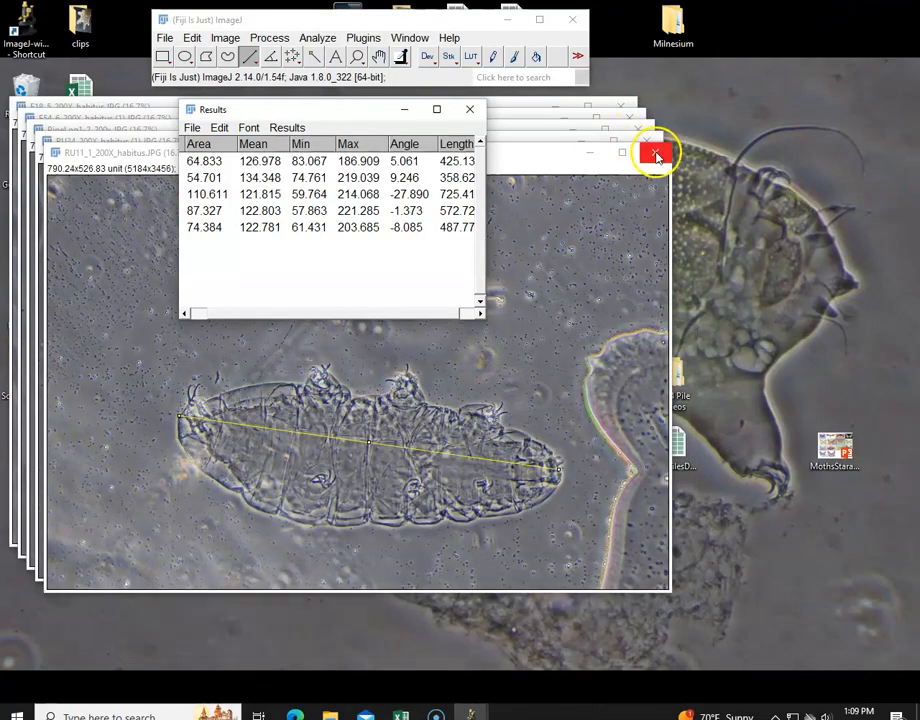
# Step: Close all five 200X tardigrade images without saving their changes
pyautogui.click(655, 155)
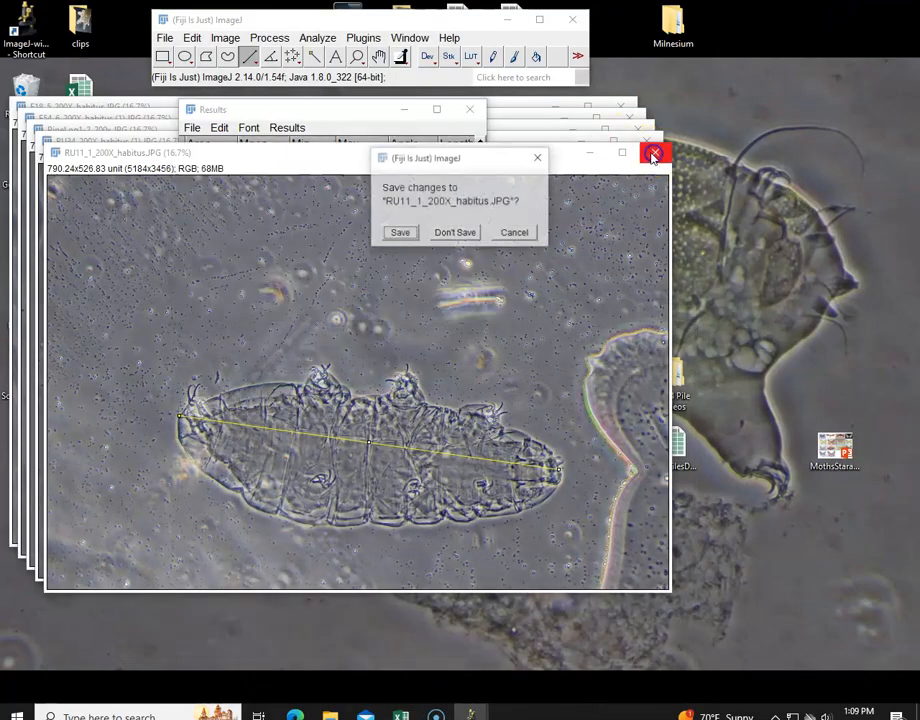
pyautogui.click(470, 235)
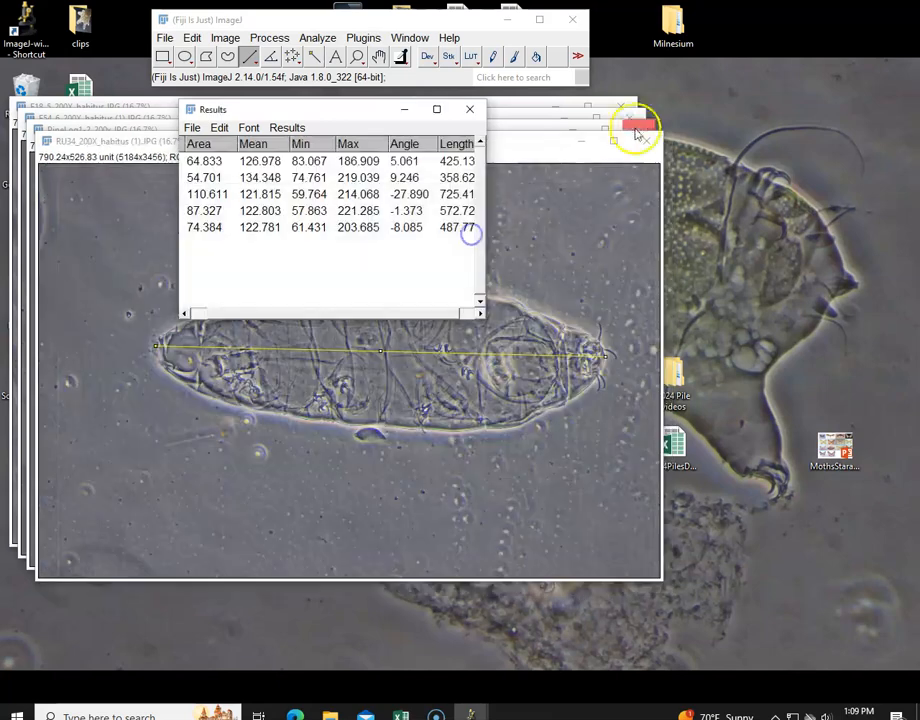
pyautogui.click(645, 140)
pyautogui.click(476, 234)
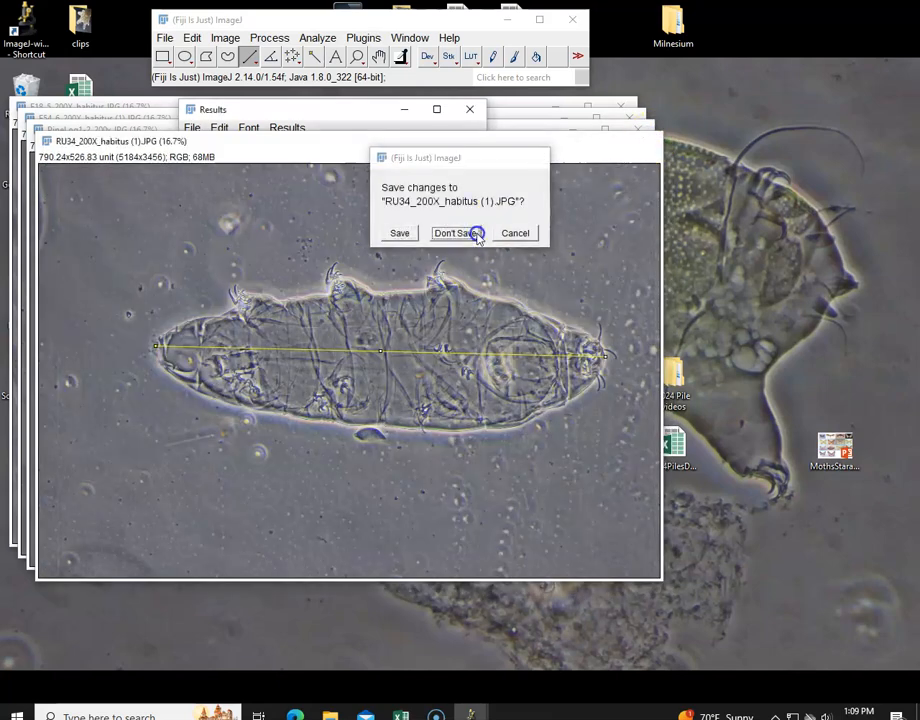
pyautogui.click(638, 130)
pyautogui.click(478, 228)
pyautogui.click(627, 121)
pyautogui.click(460, 234)
pyautogui.click(620, 106)
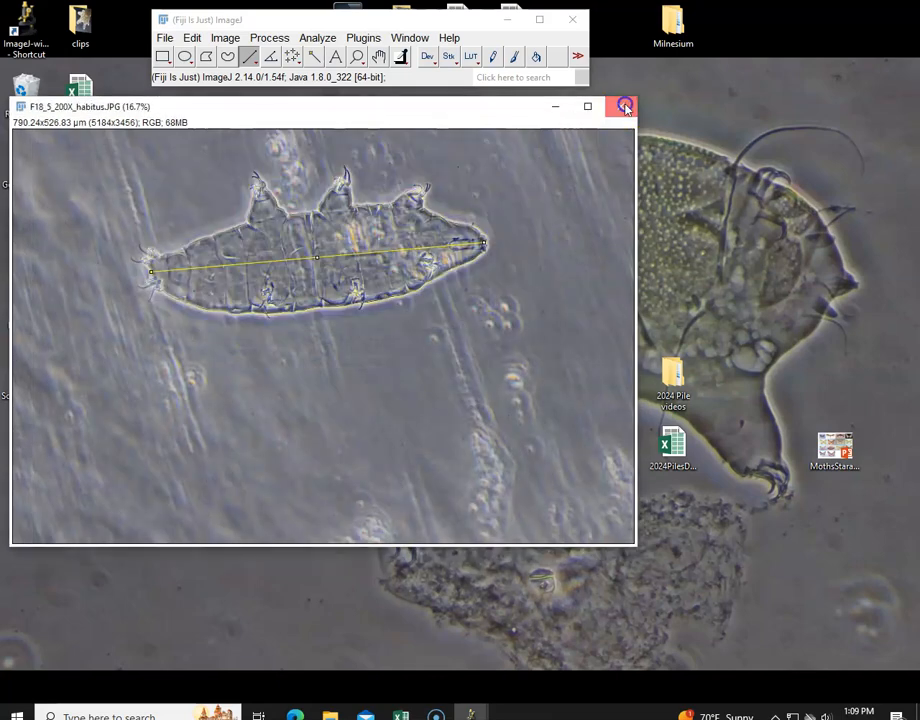
pyautogui.click(462, 228)
# Step: Clear the body length measurements from the Results table without saving them
pyautogui.click(298, 127)
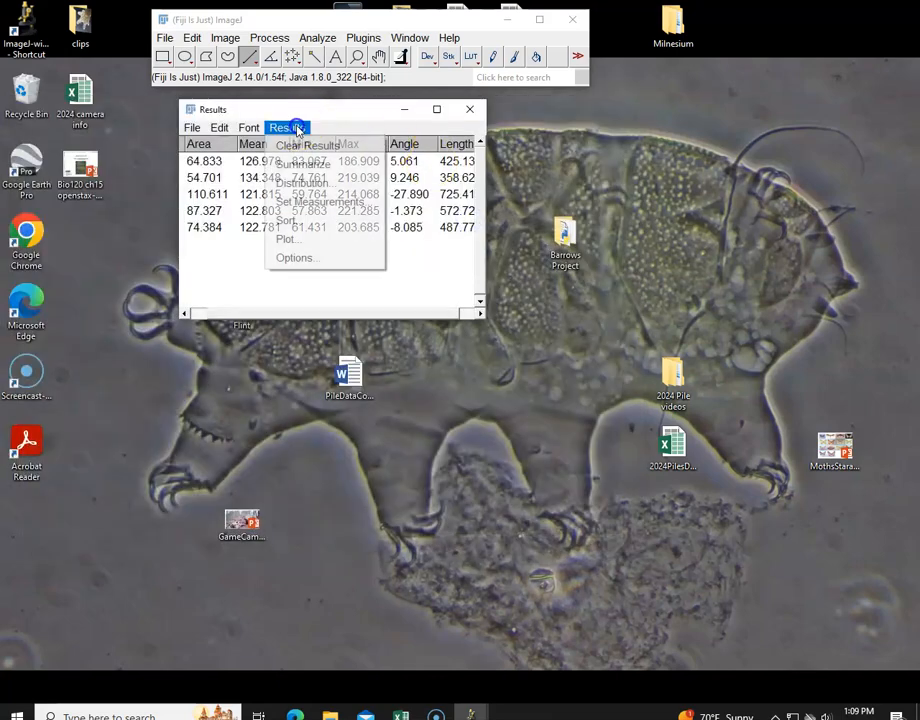
pyautogui.click(300, 145)
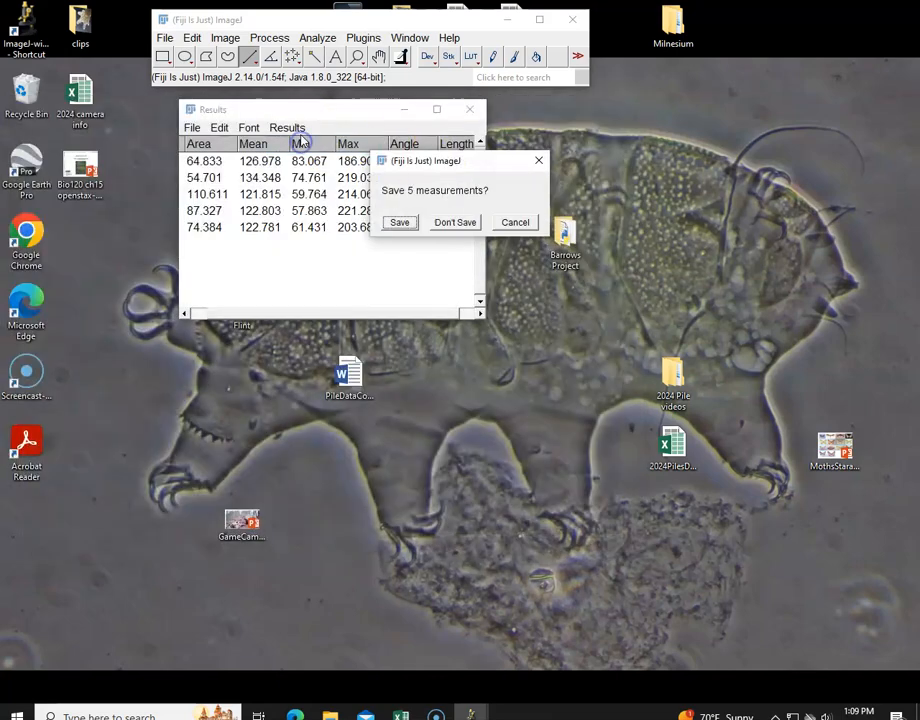
pyautogui.click(458, 222)
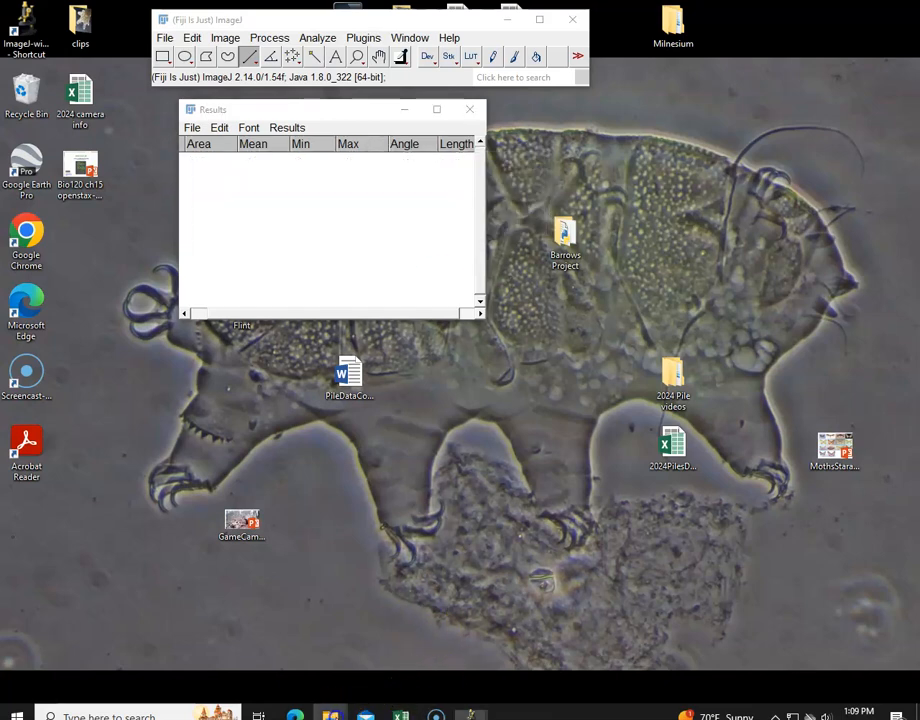
# Step: Close the three Ocular micrometer folder windows in File Explorer, keeping the VZ_24_01 window
pyautogui.moveTo(330, 712)
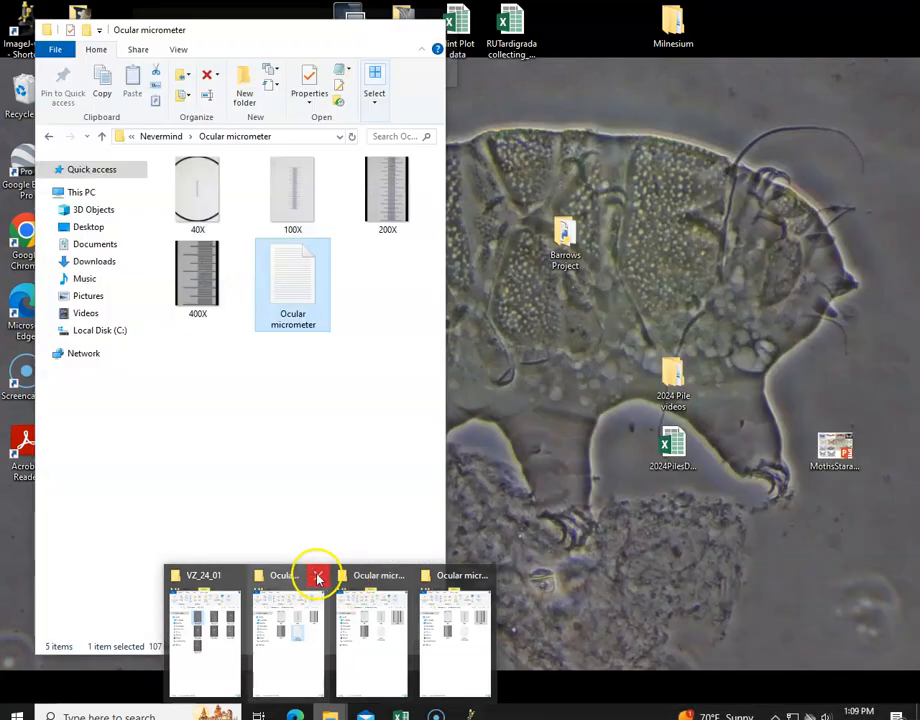
pyautogui.click(318, 577)
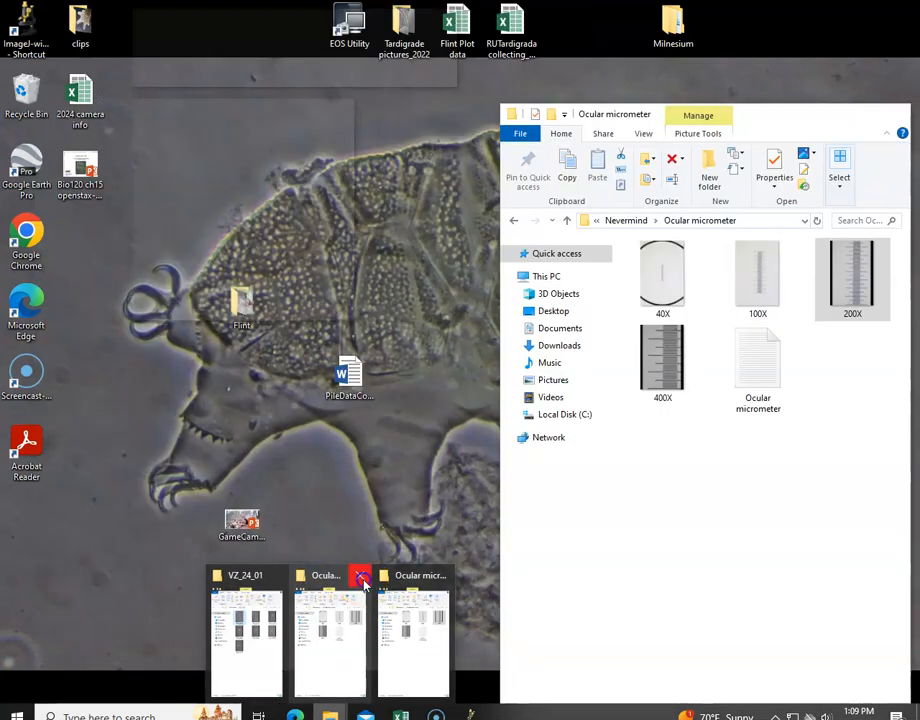
pyautogui.click(355, 577)
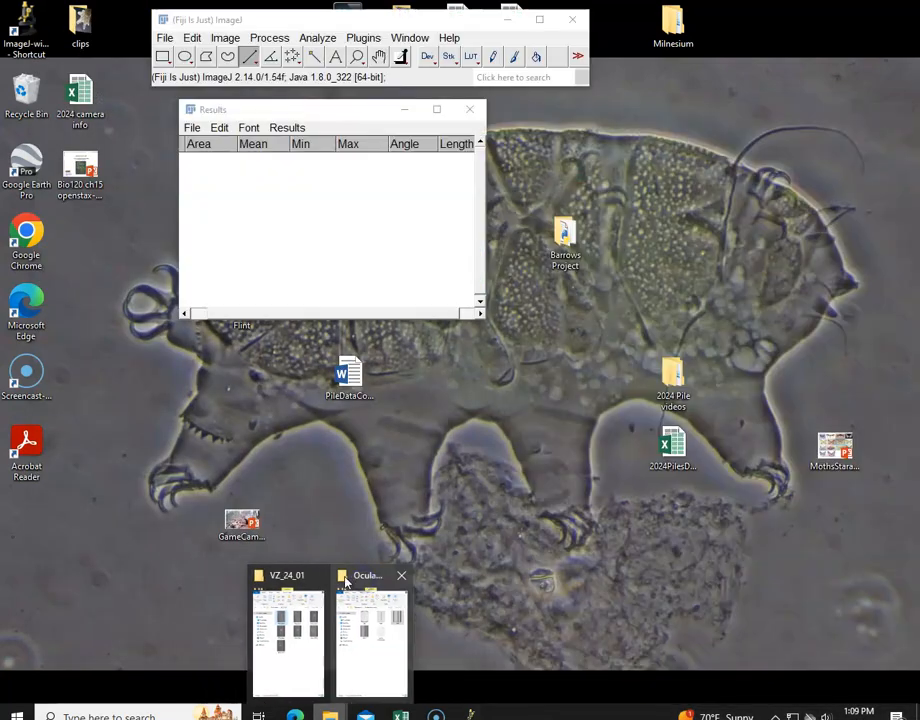
pyautogui.click(398, 577)
# Step: Open F18_5_400X_claws (2) from the F18_5 folder under Milnesium > Nevermind in ImageJ and minimize the image
pyautogui.click(328, 578)
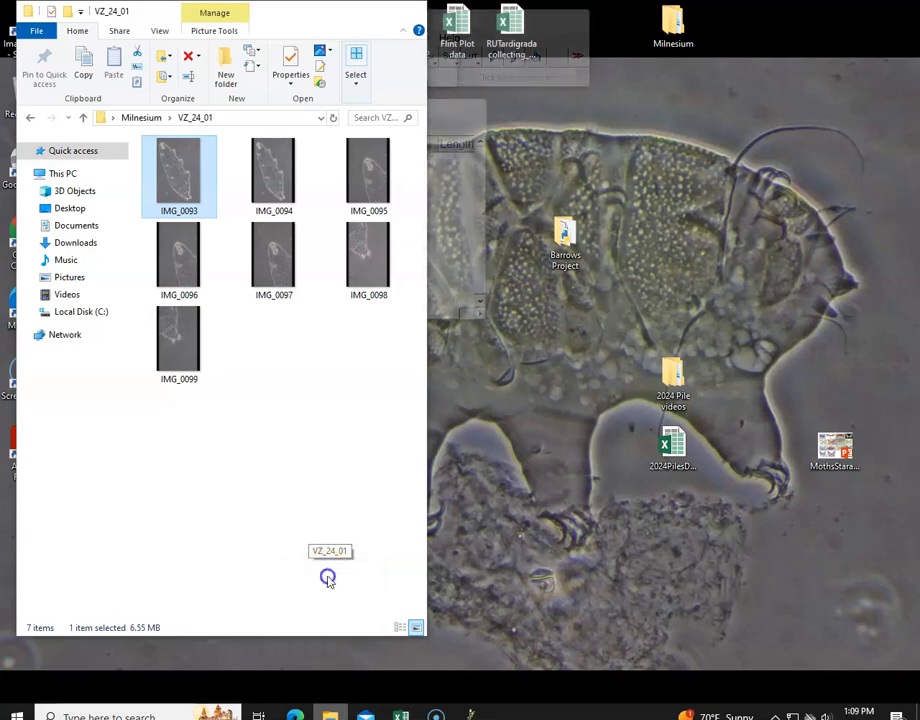
pyautogui.click(29, 118)
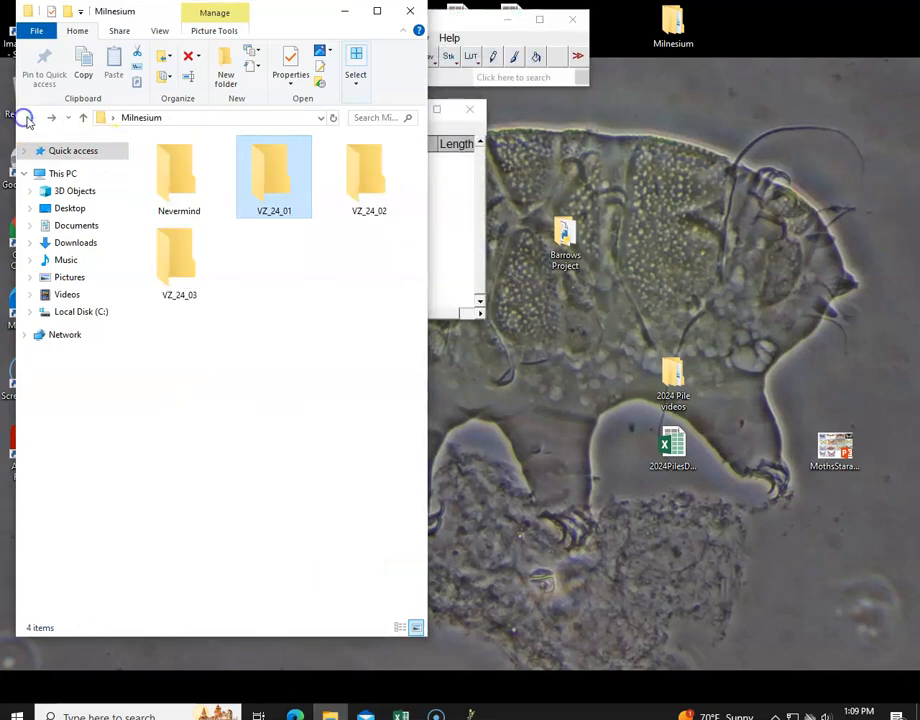
pyautogui.doubleClick(162, 177)
pyautogui.doubleClick(190, 163)
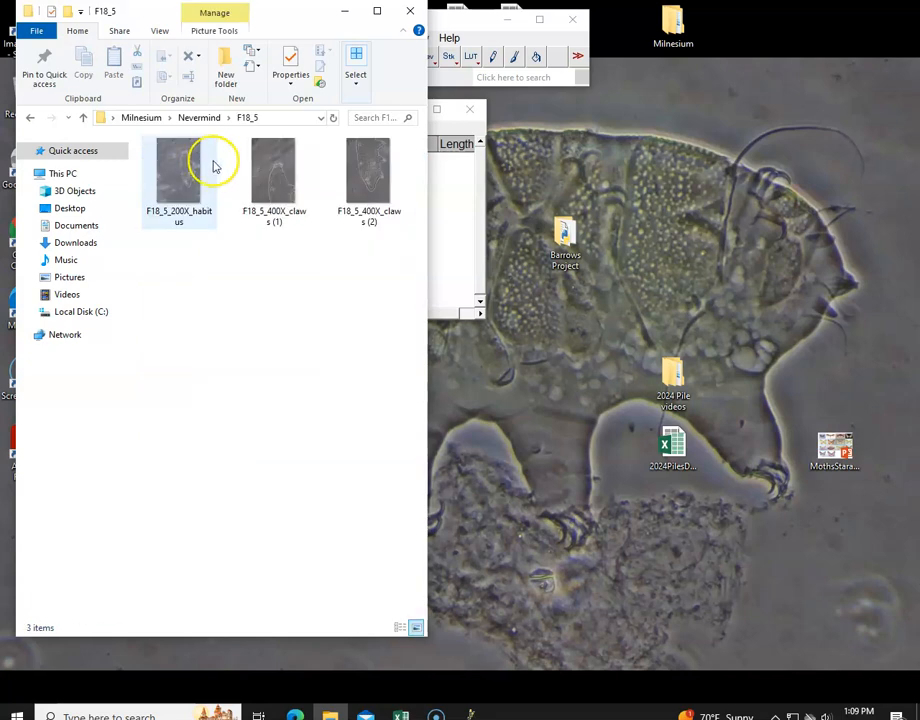
pyautogui.moveTo(321, 13); pyautogui.dragTo(789, 132)
pyautogui.click(866, 298)
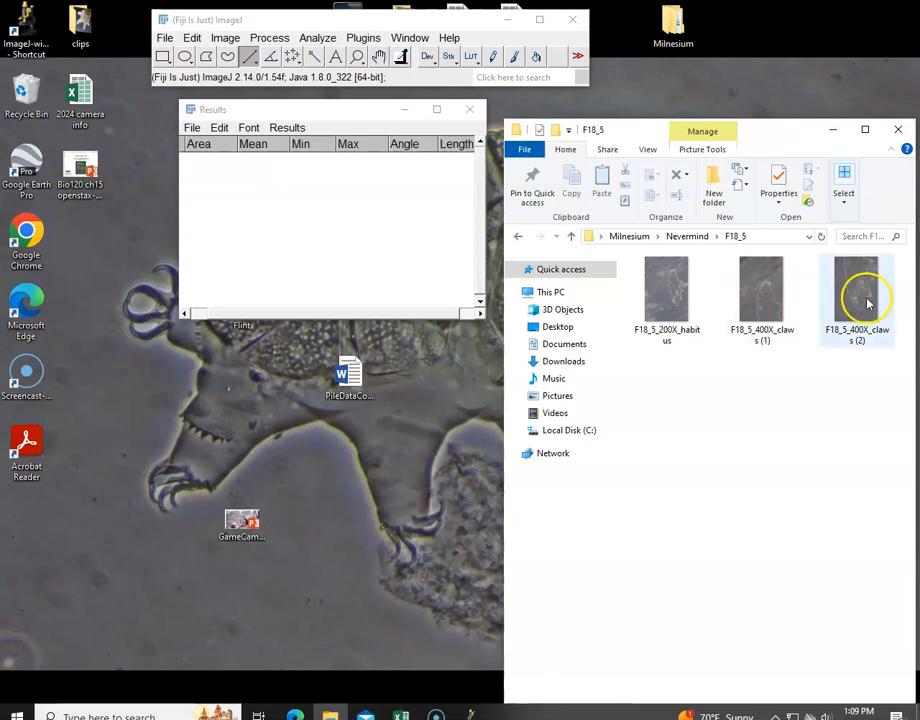
pyautogui.doubleClick(863, 300)
pyautogui.moveTo(863, 300); pyautogui.dragTo(345, 84)
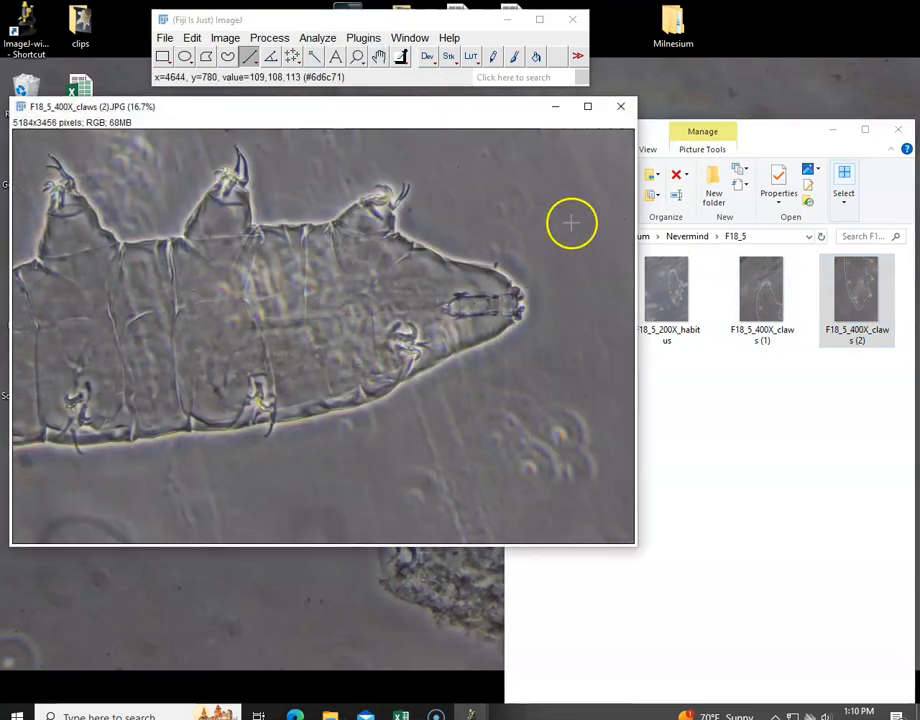
pyautogui.click(556, 106)
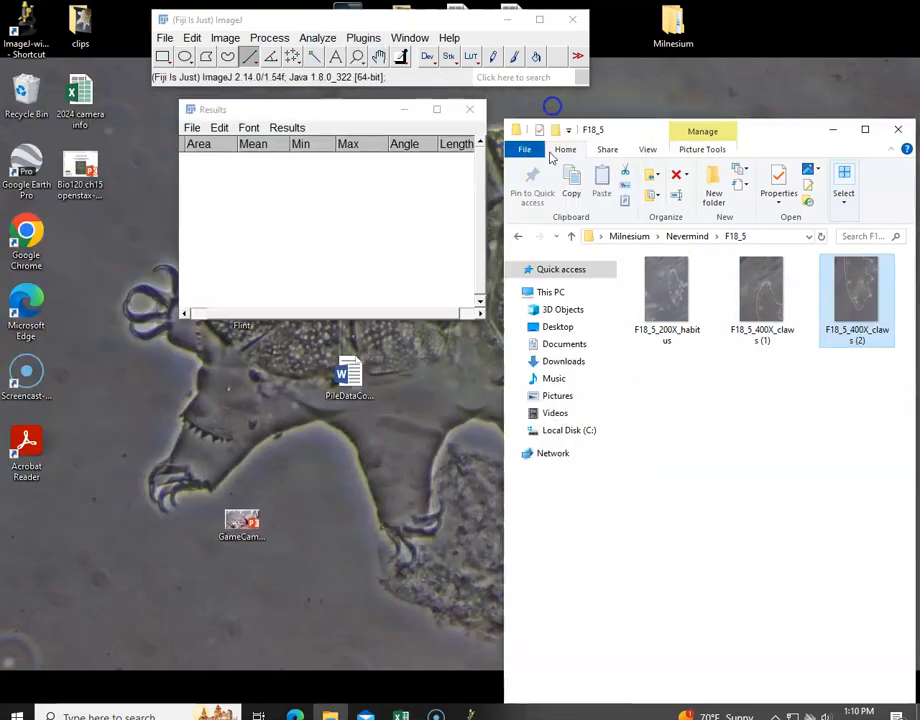
# Step: Open the F54_6_400X_bucco image from the F54_6 folder in ImageJ
pyautogui.click(515, 239)
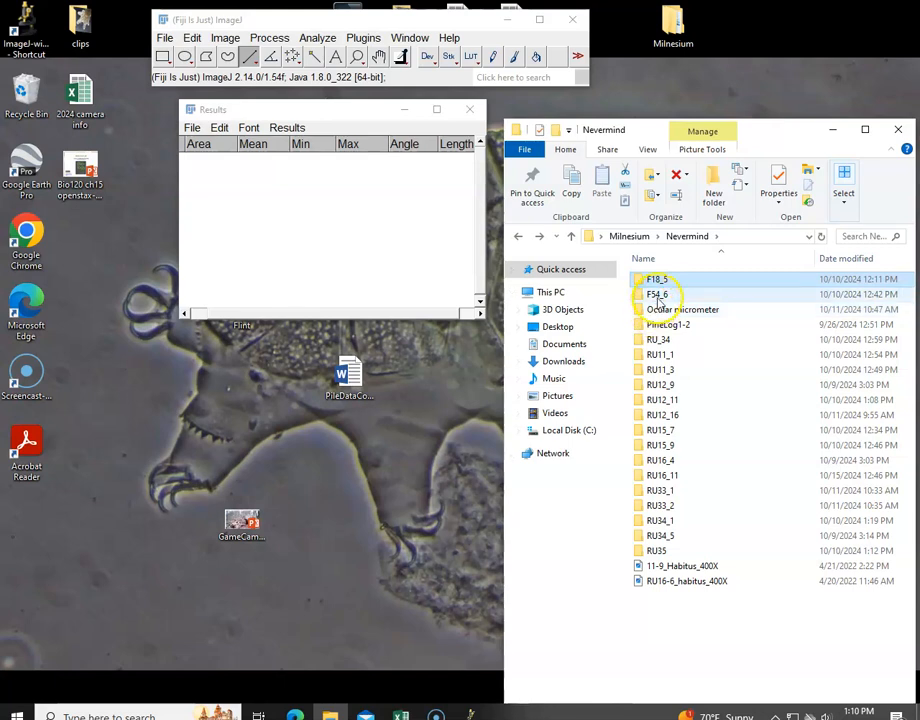
pyautogui.doubleClick(656, 297)
pyautogui.moveTo(764, 302); pyautogui.dragTo(320, 78)
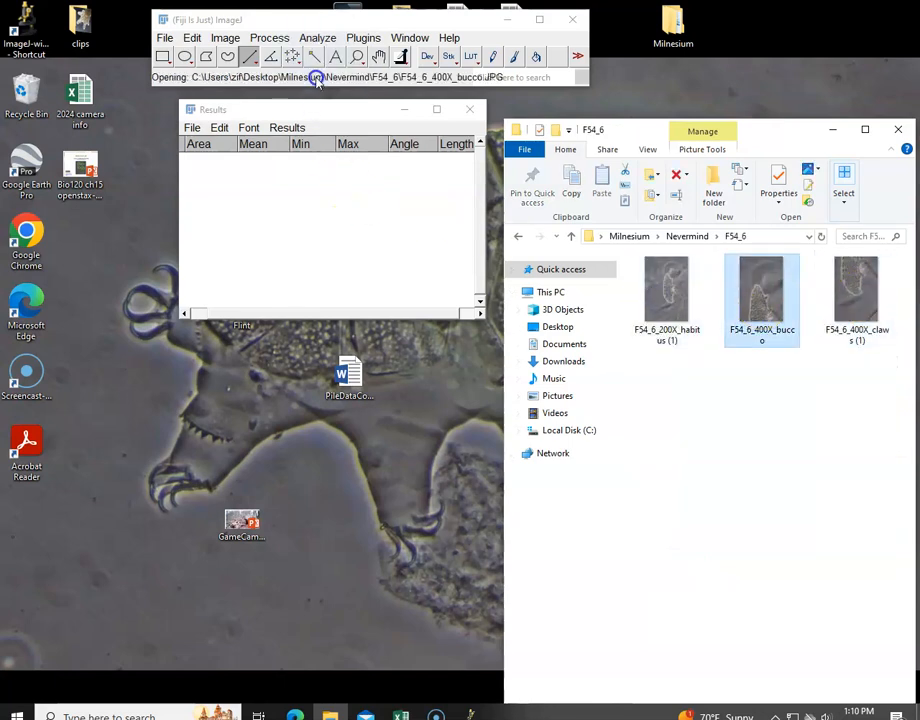
# Step: Rename IMG_0011 in the PineLog1-2 folder as PineLog1_2_400X_bucco and open it in ImageJ
pyautogui.click(518, 240)
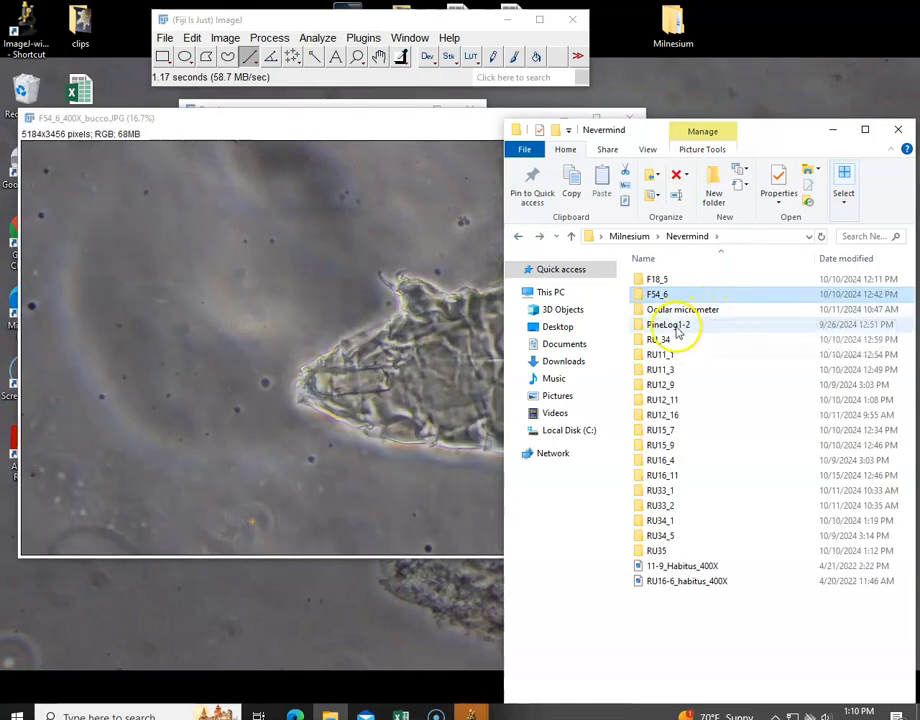
pyautogui.doubleClick(658, 326)
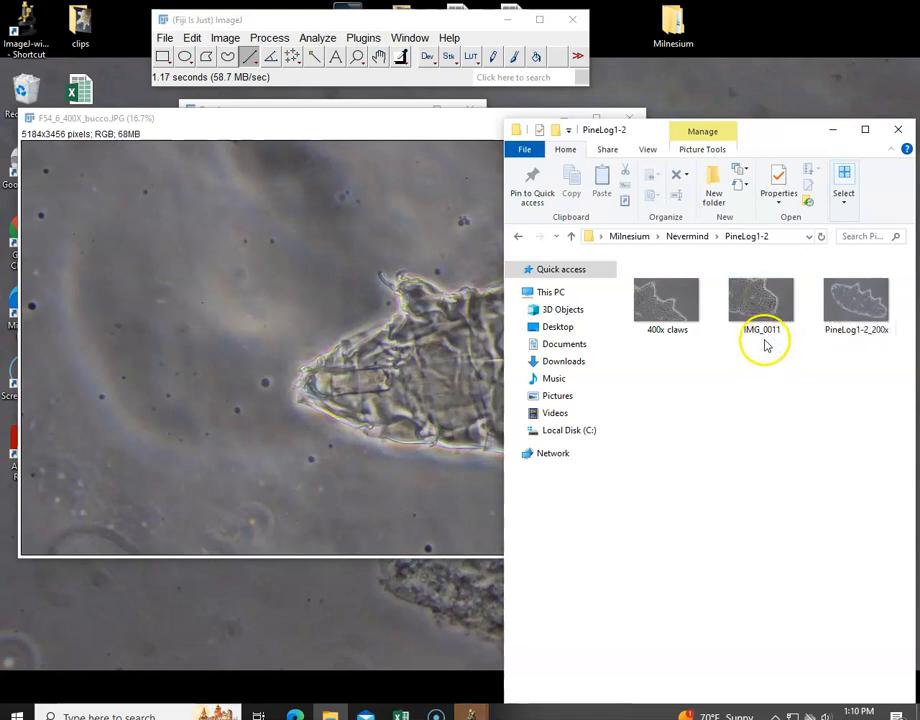
pyautogui.doubleClick(756, 302)
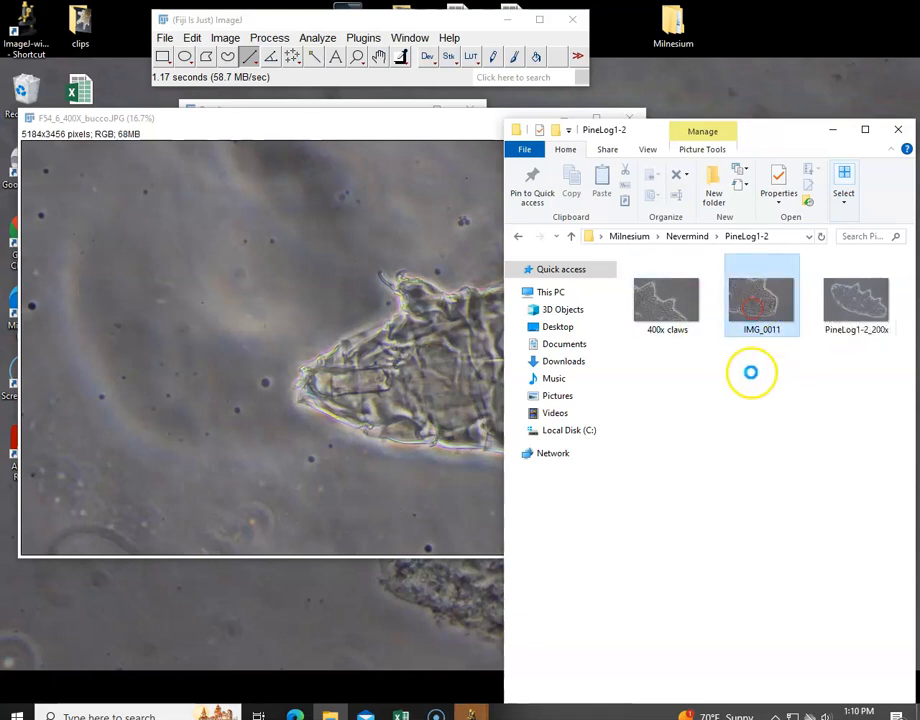
pyautogui.rightClick(740, 312)
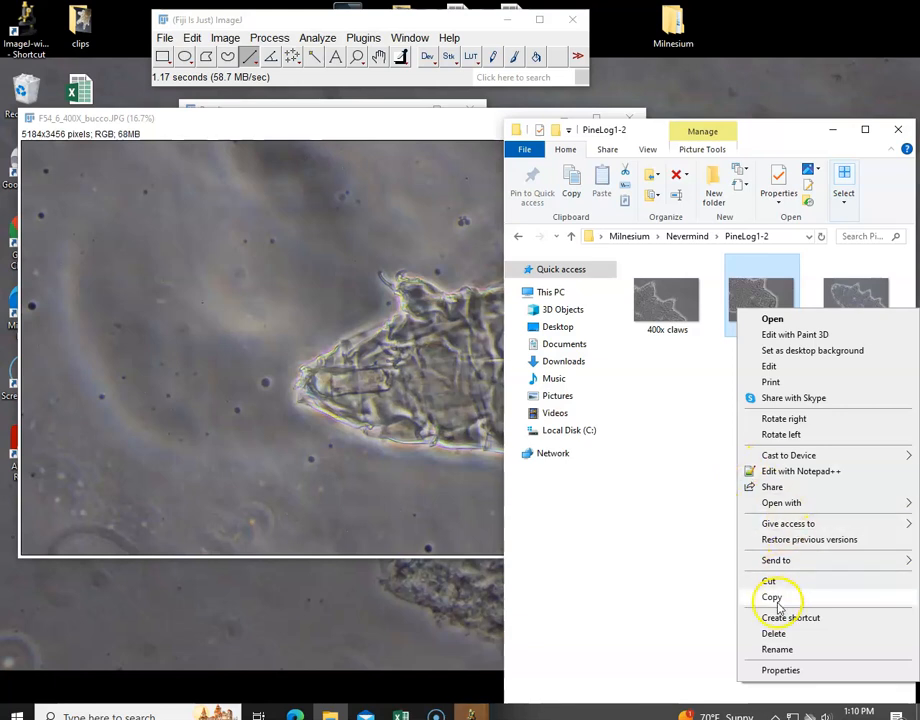
pyautogui.click(785, 649)
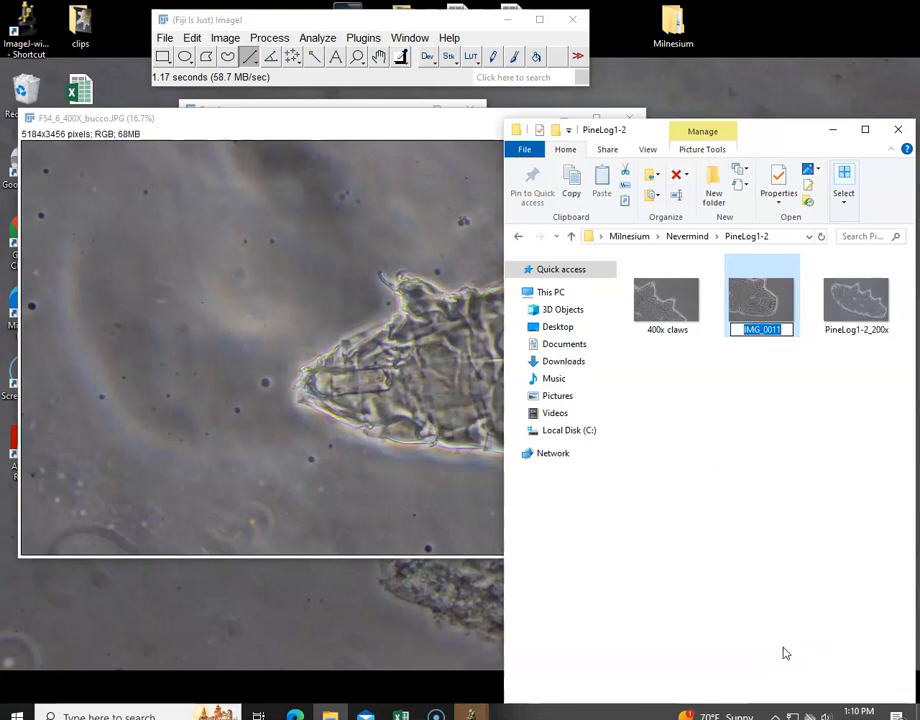
pyautogui.write('PineLog1-2_400X_bucco')
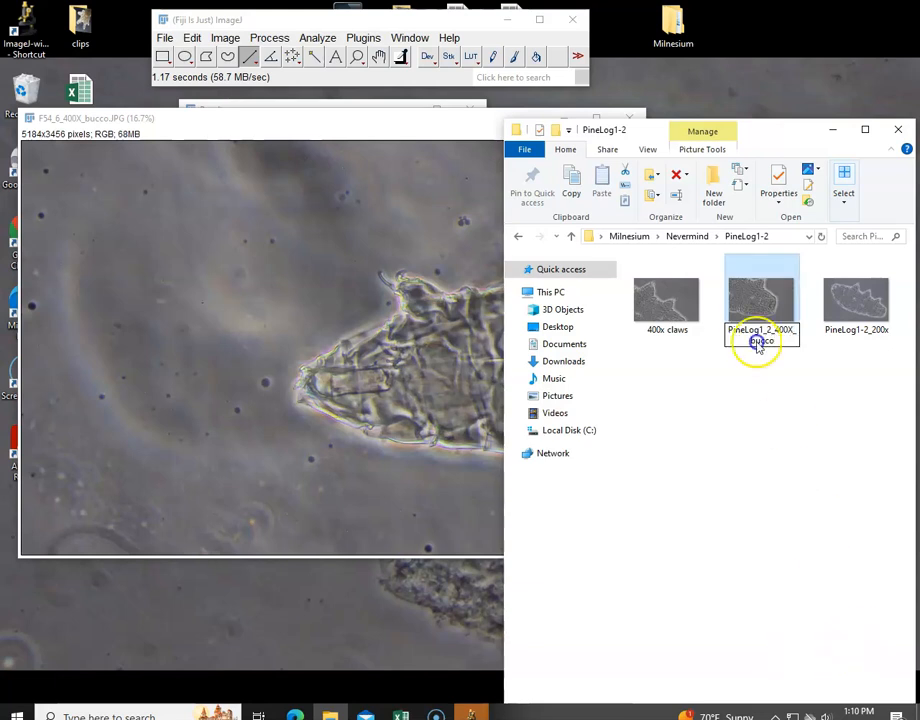
pyautogui.click(754, 283)
pyautogui.moveTo(430, 160); pyautogui.dragTo(308, 82)
# Step: Open the 400X image from the Ocular micrometer folder in ImageJ and minimize the folder window
pyautogui.click(516, 236)
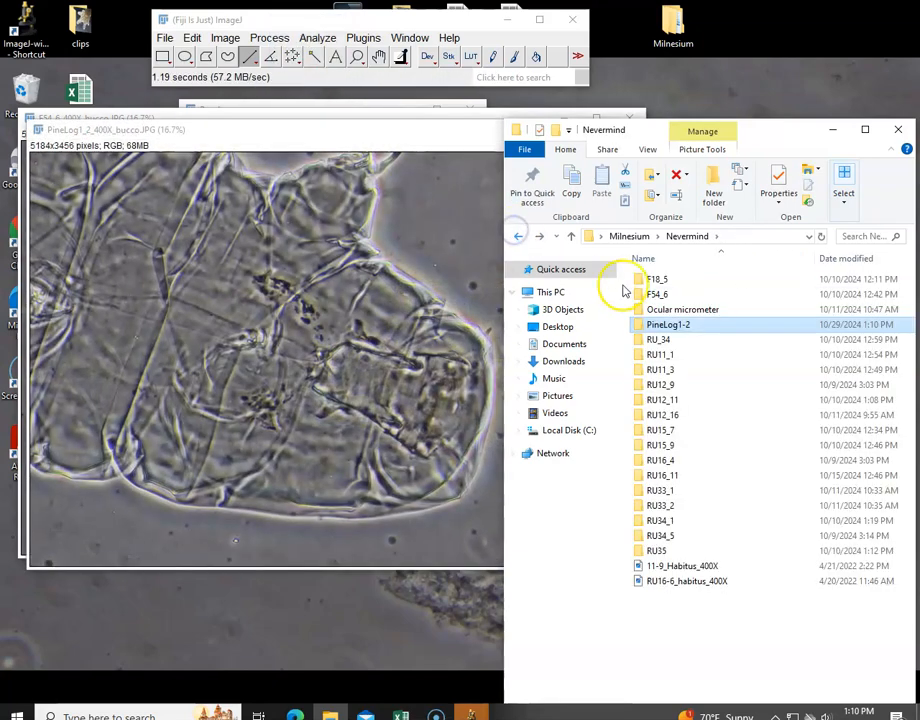
pyautogui.doubleClick(650, 308)
pyautogui.moveTo(684, 380); pyautogui.dragTo(359, 76)
pyautogui.click(833, 129)
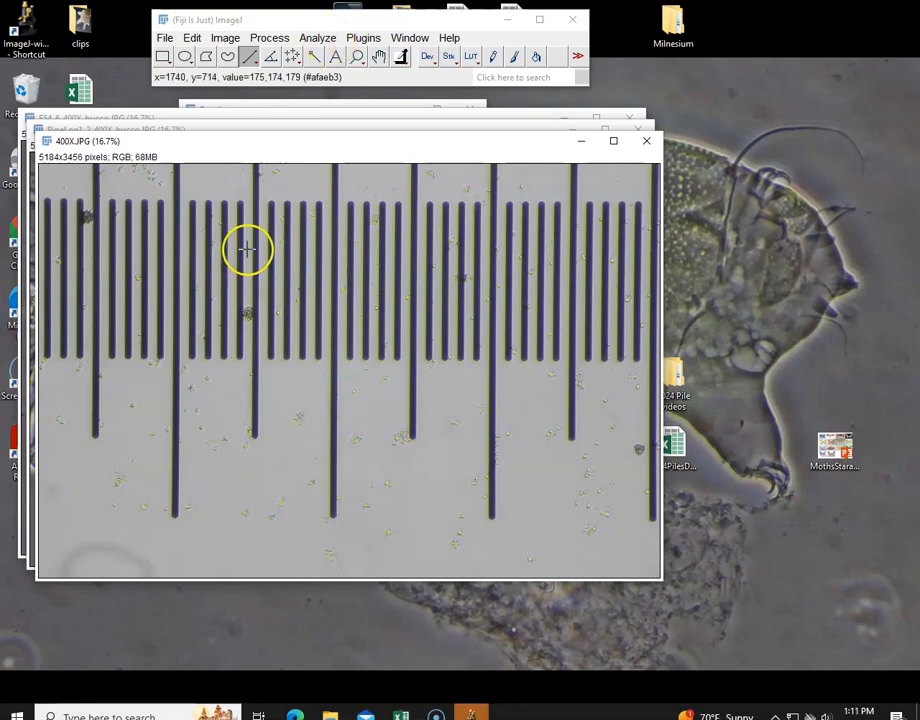
# Step: Measure five ten-division spans at different places on the 400X micrometer scale with straight lines
pyautogui.moveTo(174, 279); pyautogui.dragTo(332, 278)
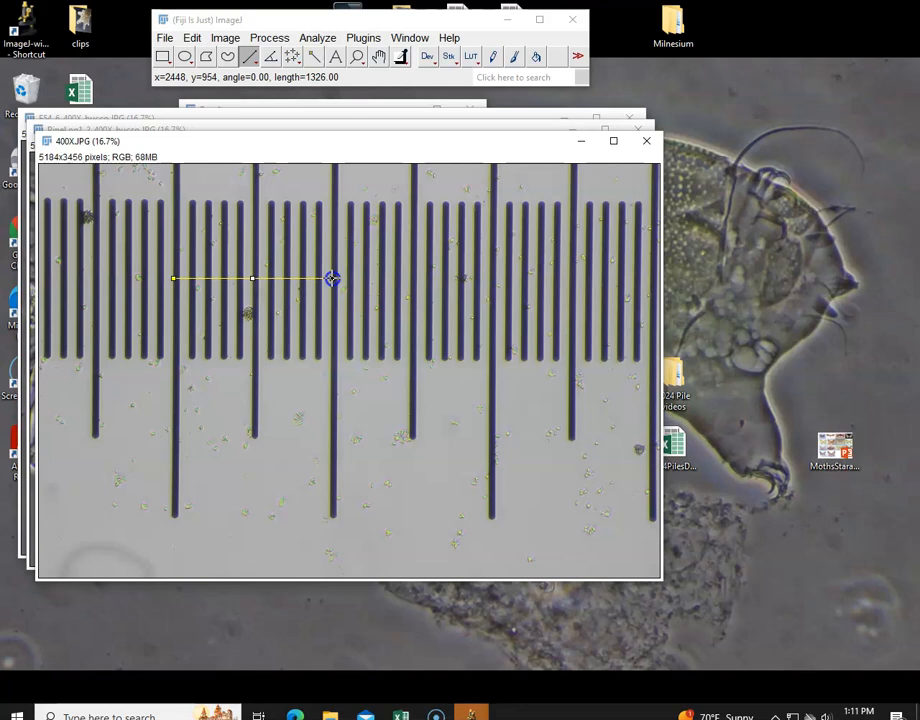
pyautogui.hotkey('ctrl', 'm')
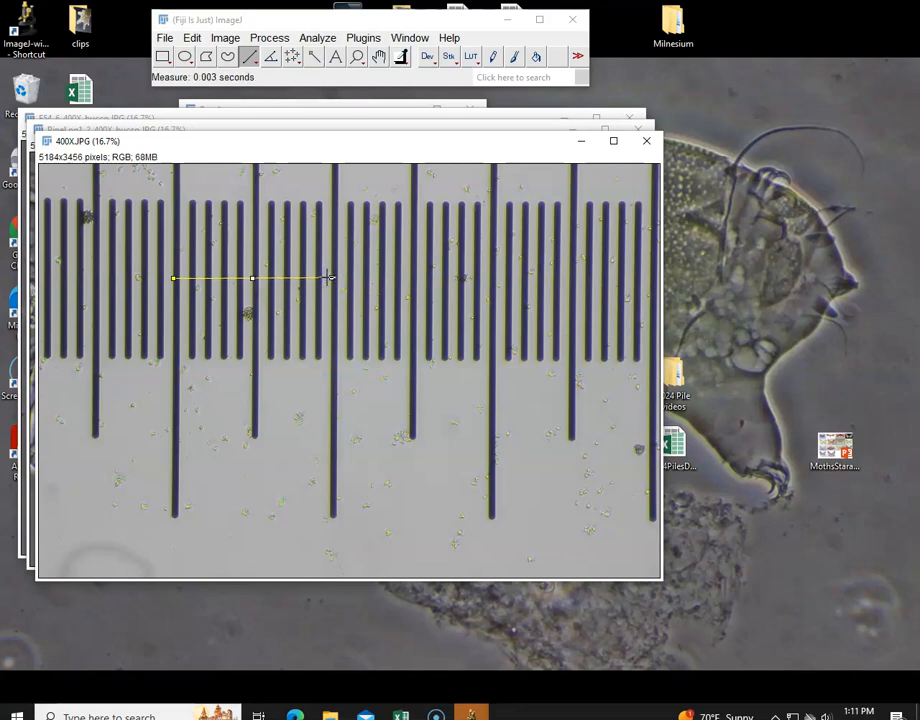
pyautogui.click(253, 251)
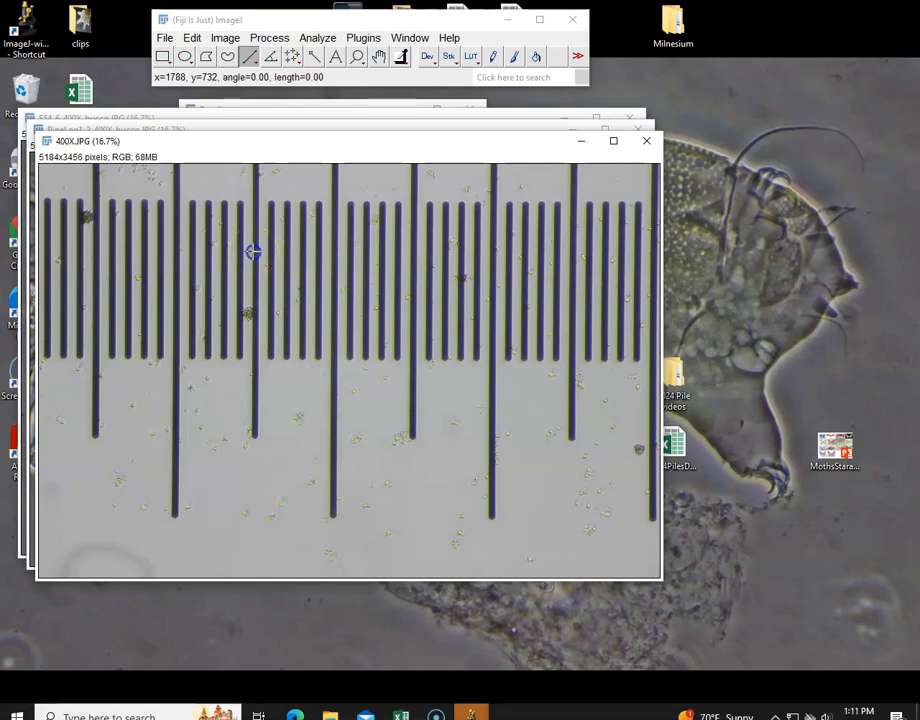
pyautogui.moveTo(339, 251); pyautogui.dragTo(410, 251)
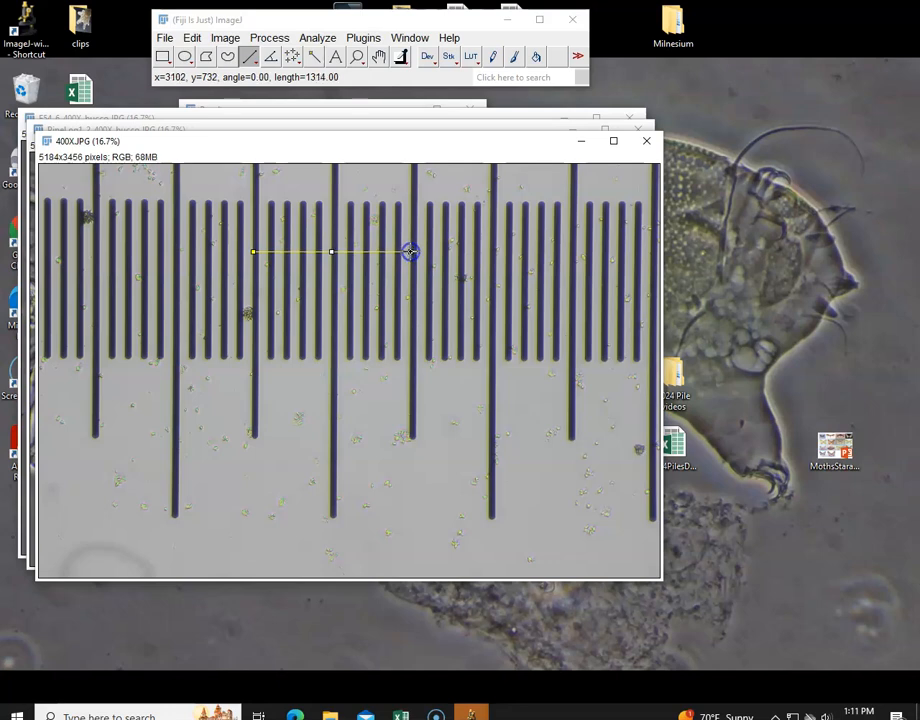
pyautogui.hotkey('ctrl', 'm')
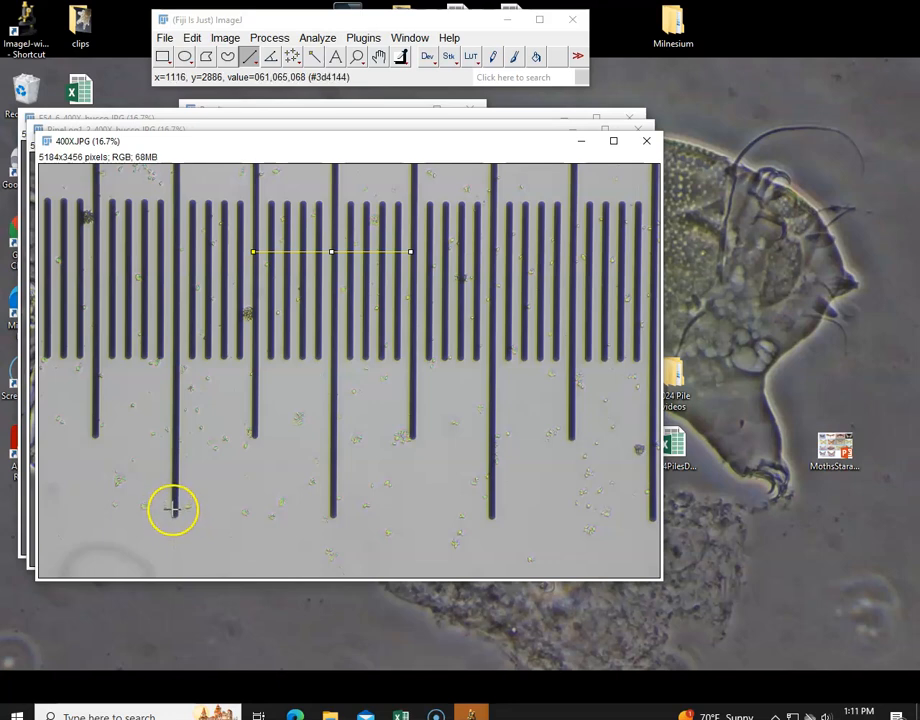
pyautogui.moveTo(172, 509); pyautogui.dragTo(326, 509)
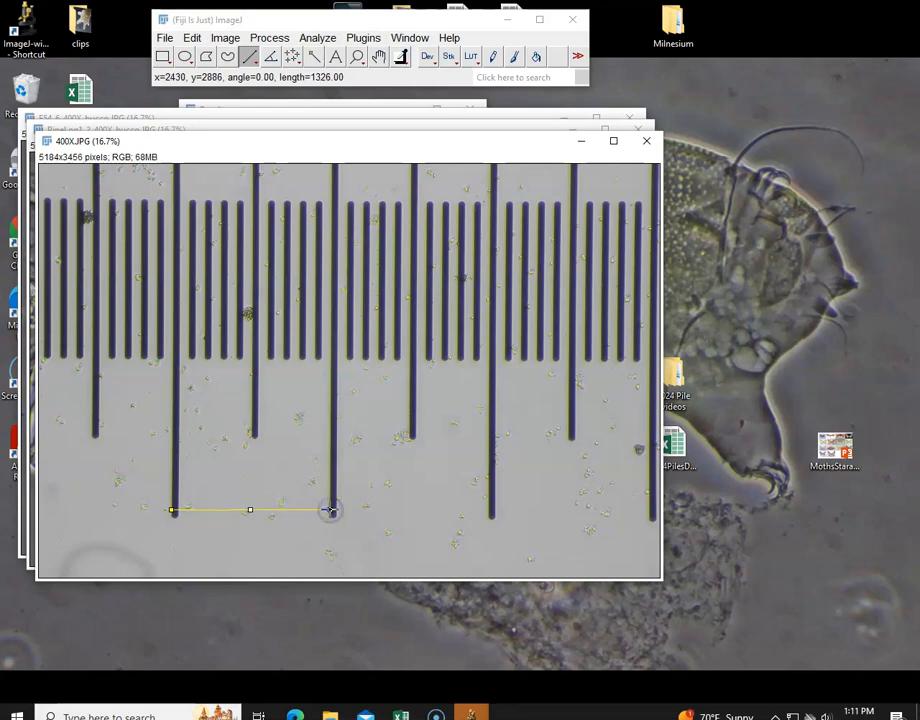
pyautogui.hotkey('ctrl', 'm')
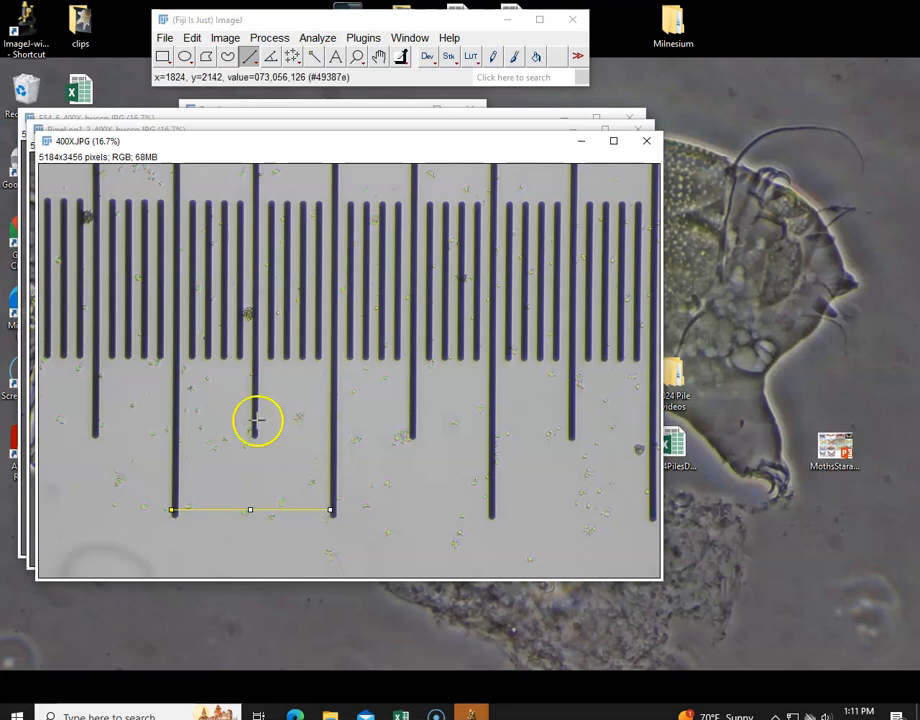
pyautogui.moveTo(251, 425); pyautogui.dragTo(407, 425)
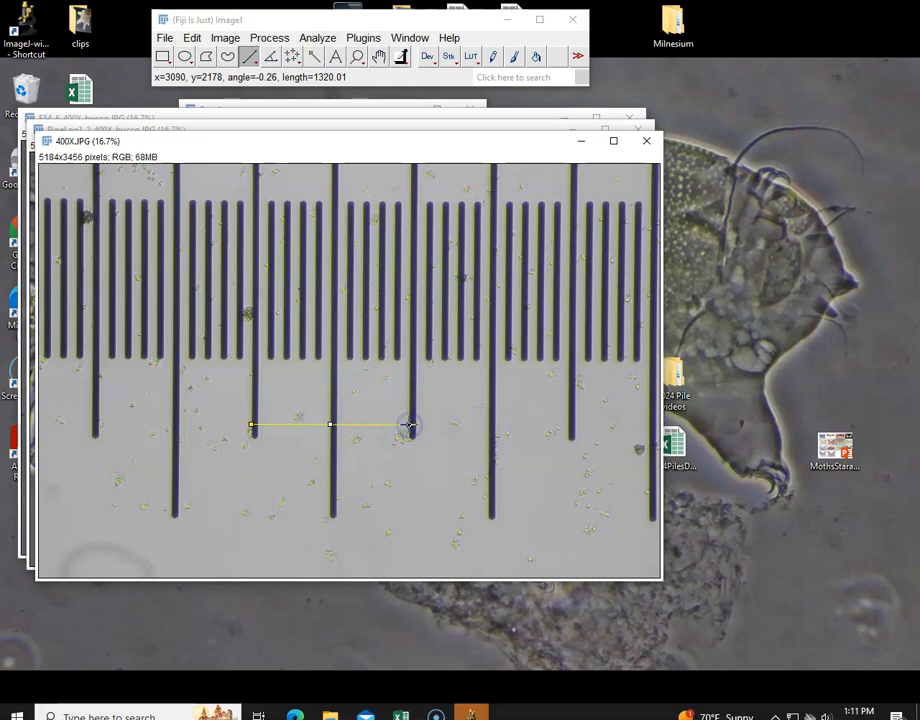
pyautogui.hotkey('ctrl', 'm')
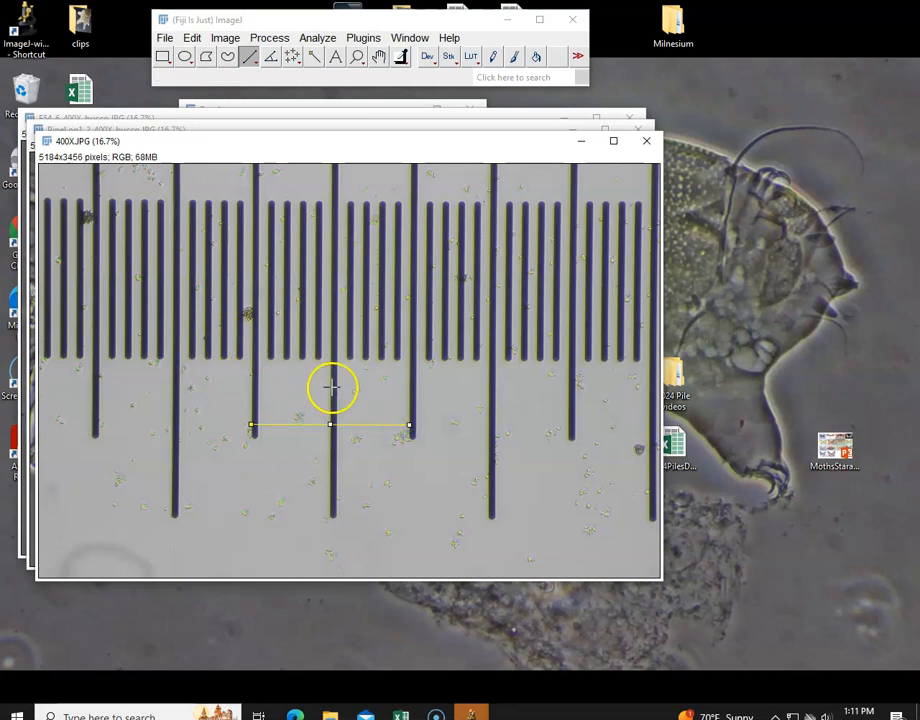
pyautogui.moveTo(330, 390); pyautogui.dragTo(488, 389)
pyautogui.hotkey('ctrl', 'm')
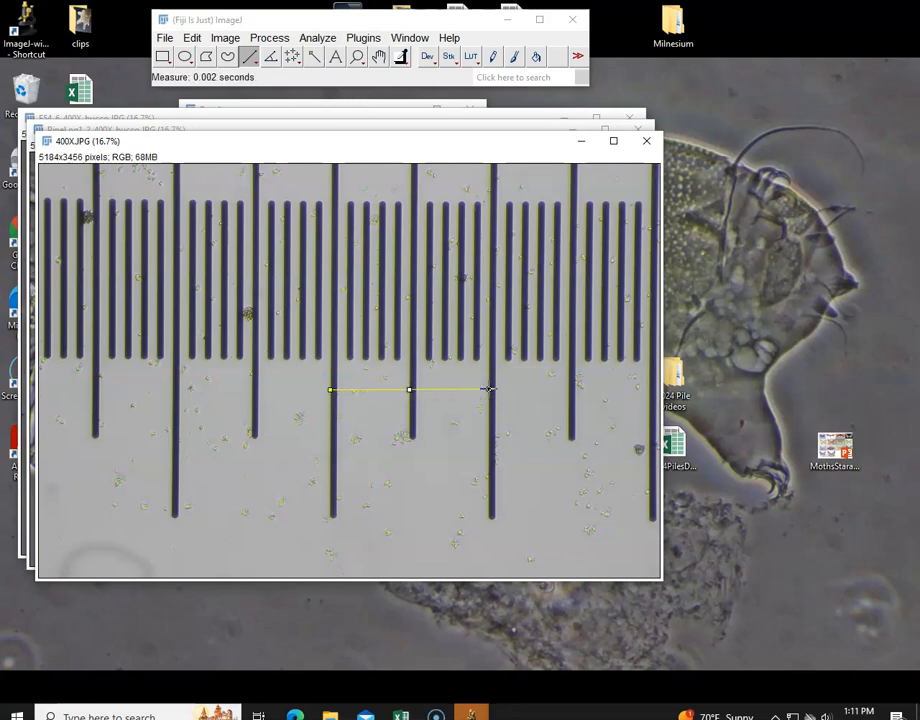
# Step: Summarize the five micrometer measurements in the results table and read the mean of the Length column
pyautogui.click(372, 106)
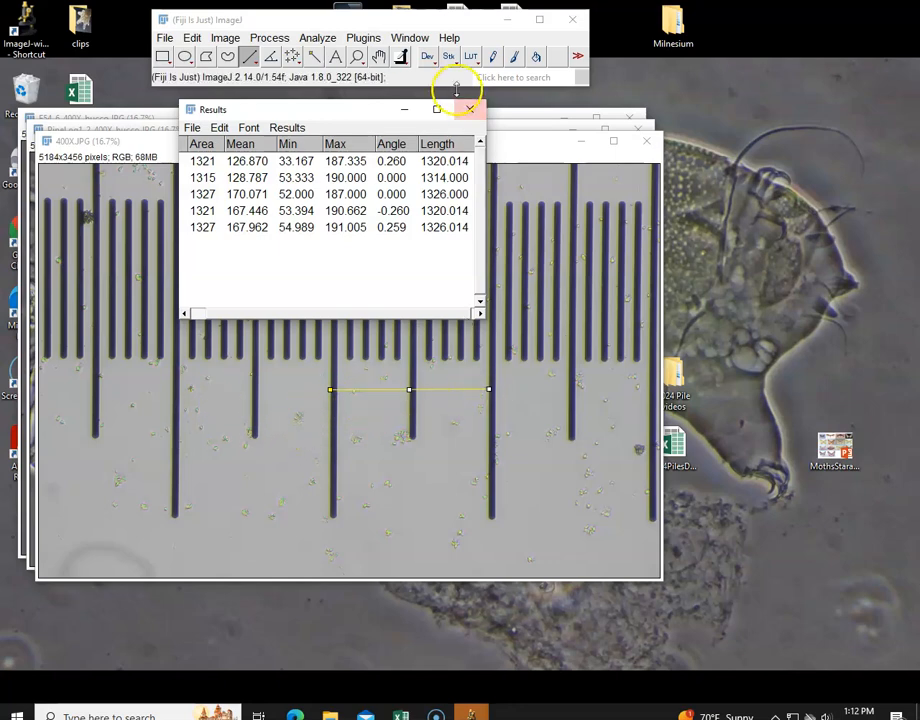
pyautogui.click(296, 133)
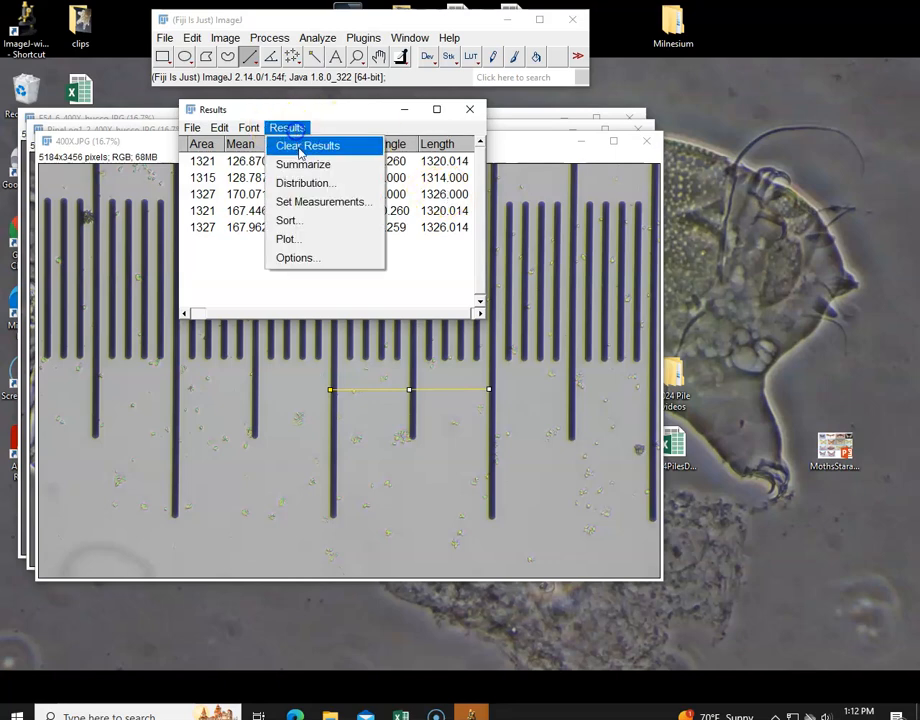
pyautogui.click(300, 164)
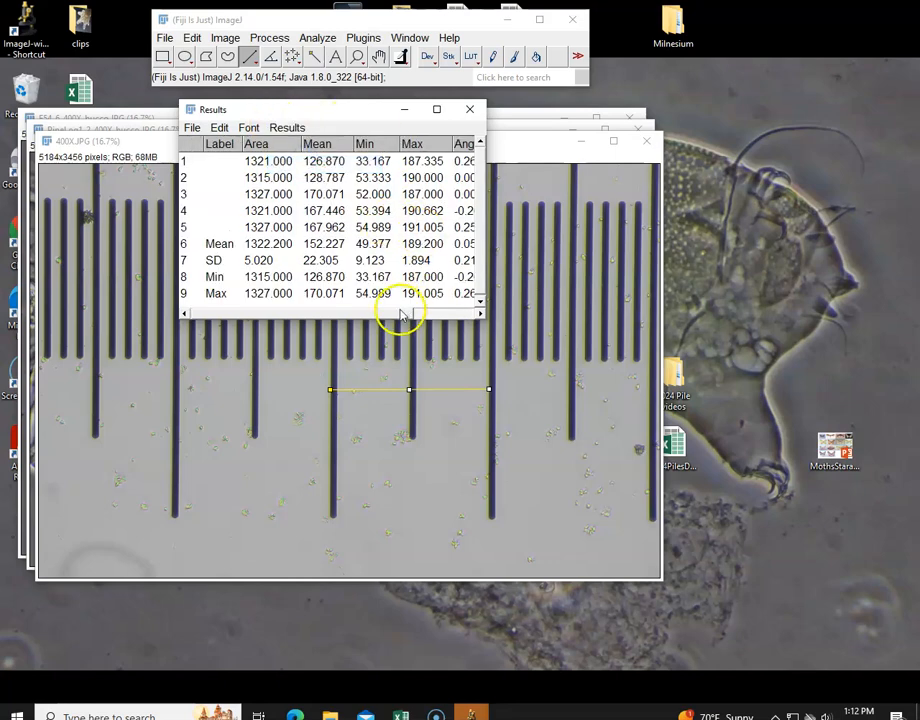
pyautogui.moveTo(402, 312); pyautogui.dragTo(479, 304)
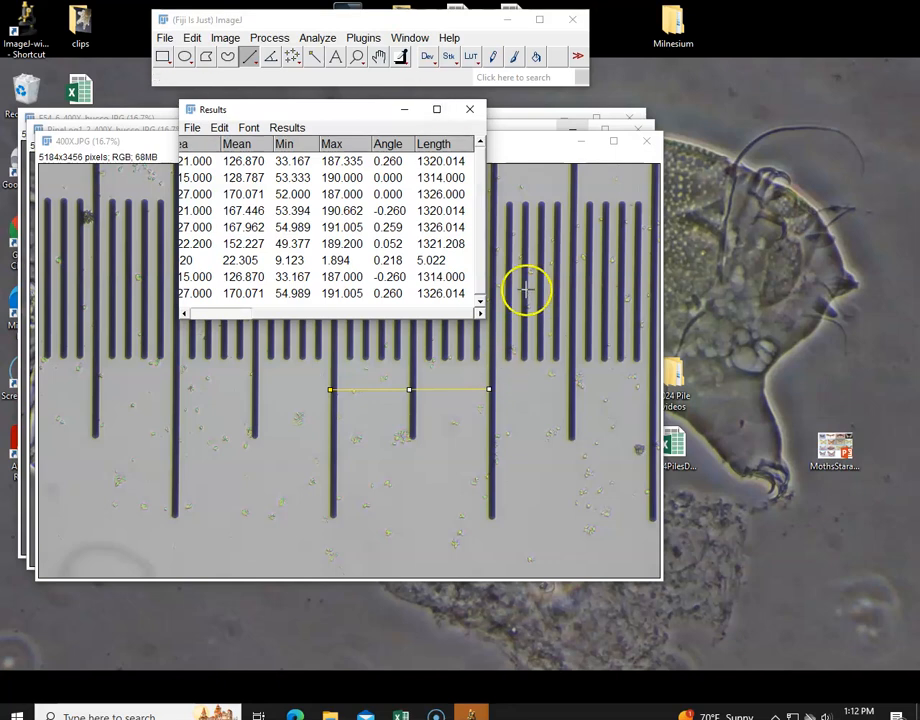
# Step: Clear the micrometer measurements and close the 400X micrometer image
pyautogui.click(285, 130)
pyautogui.click(290, 144)
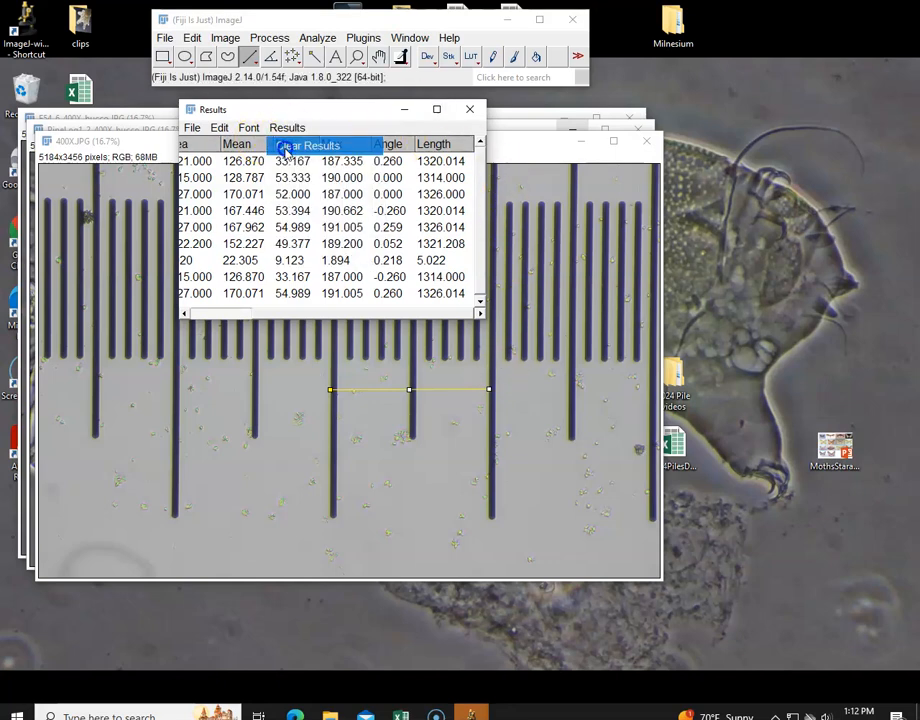
pyautogui.click(459, 226)
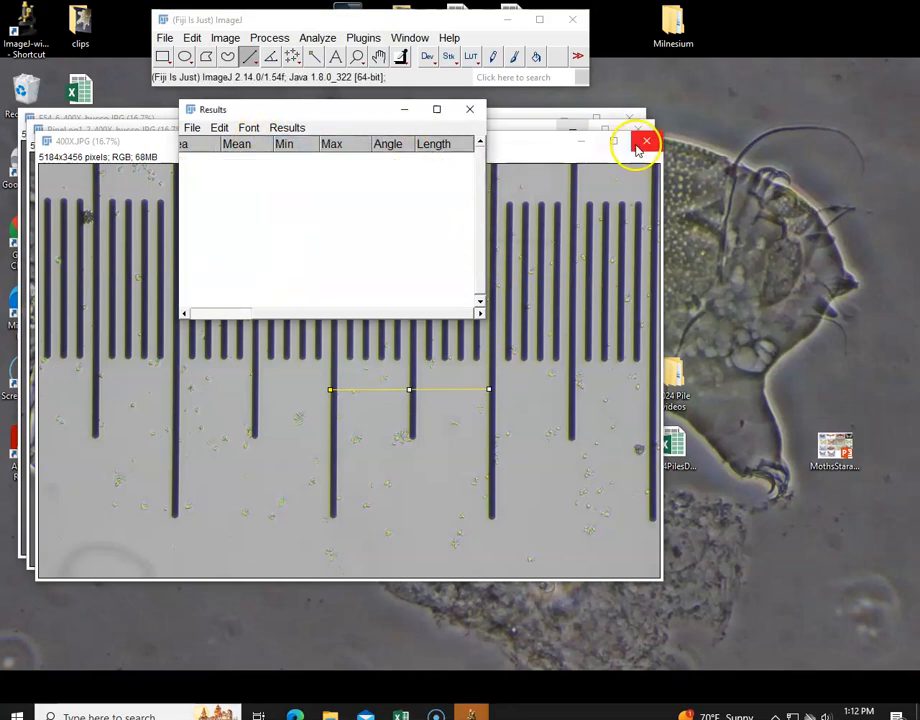
pyautogui.click(645, 141)
pyautogui.click(547, 135)
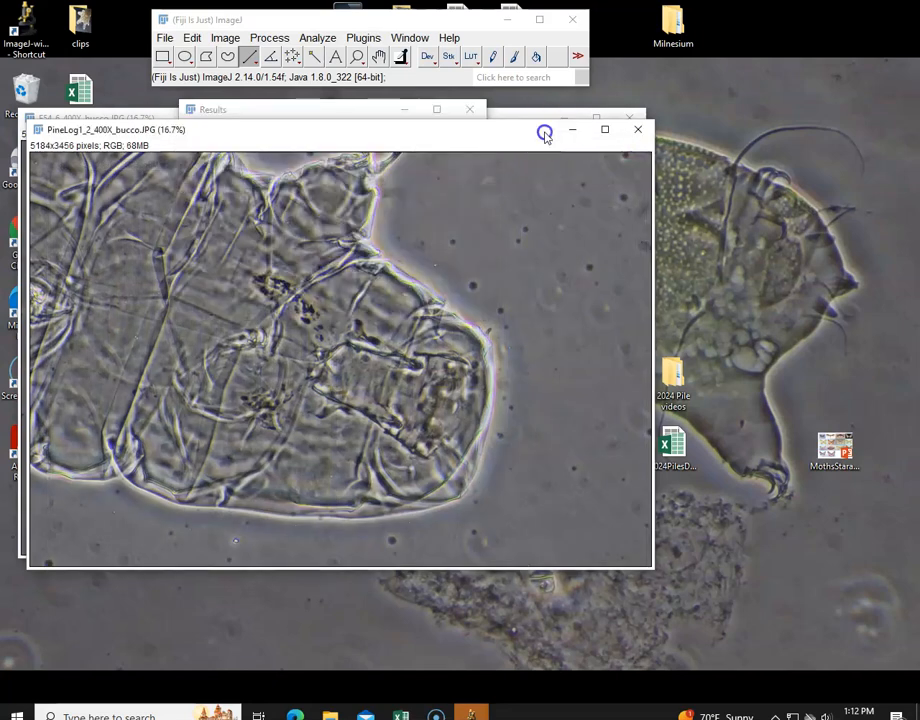
# Step: Switch to Excel, select cell C2, shrink the workbook window beside the images, and bring F18_5_400X_claws (2) forward in ImageJ
pyautogui.click(401, 716)
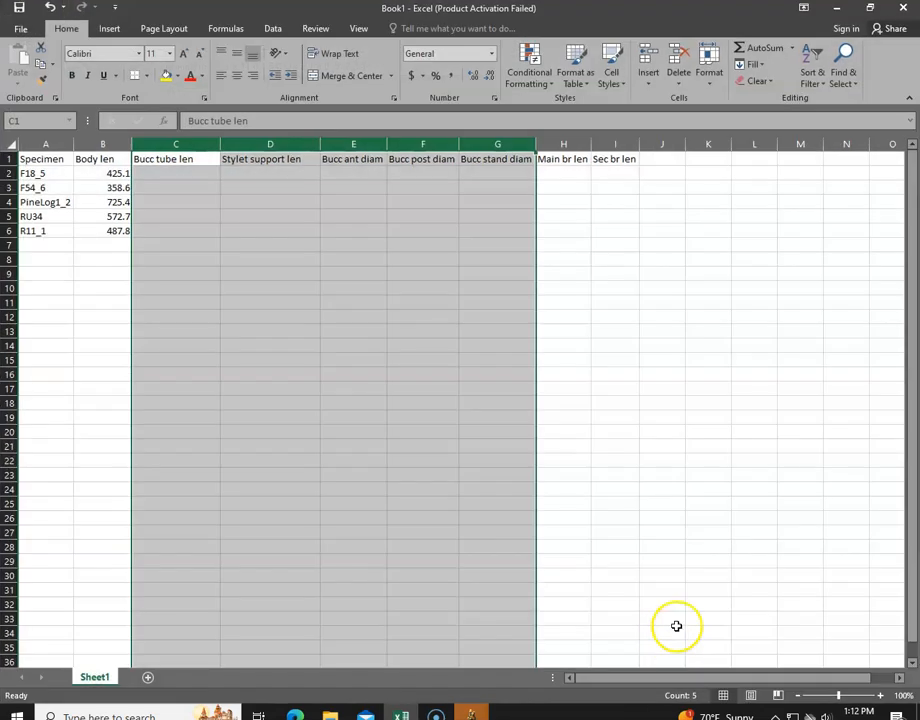
pyautogui.click(158, 176)
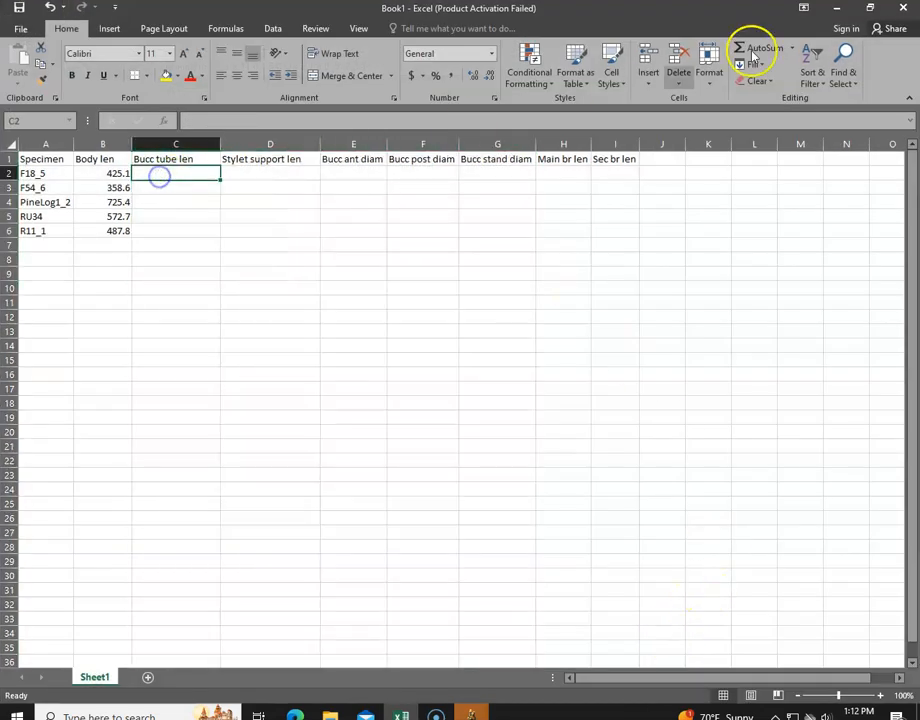
pyautogui.click(869, 8)
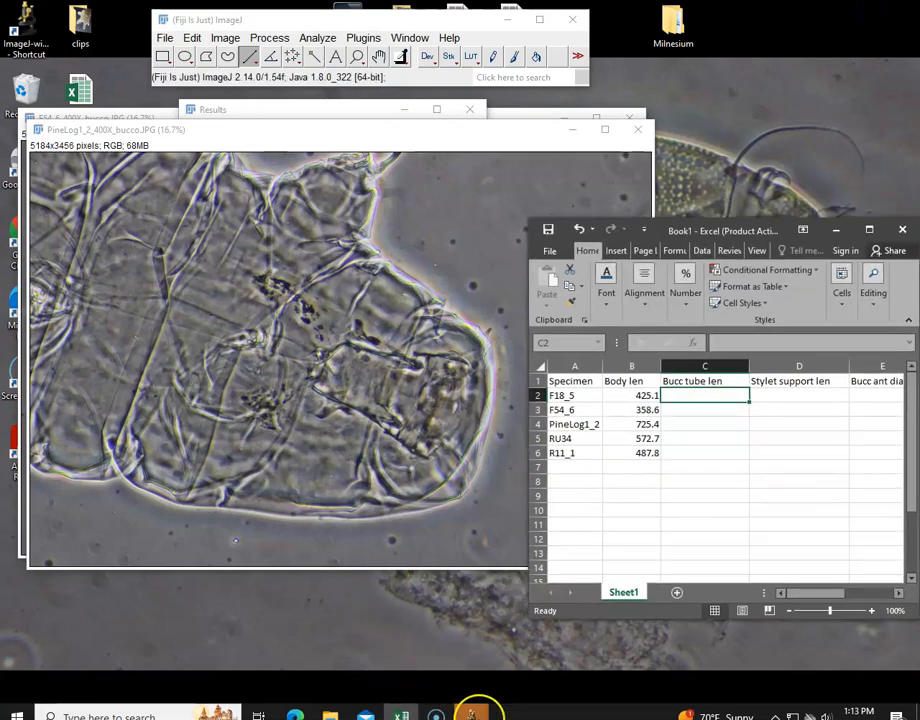
pyautogui.moveTo(472, 712)
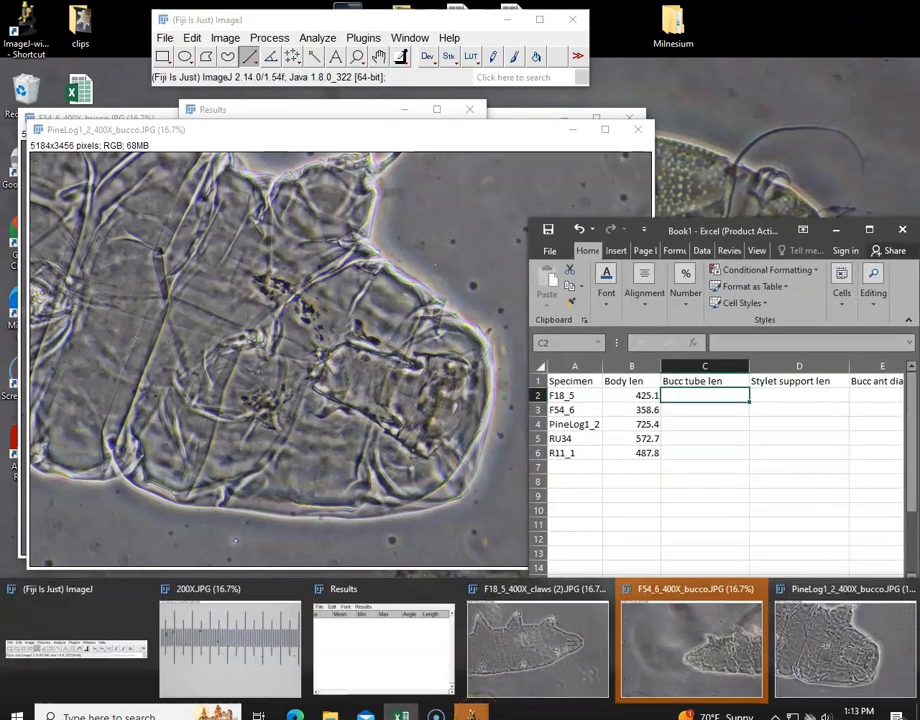
pyautogui.click(504, 627)
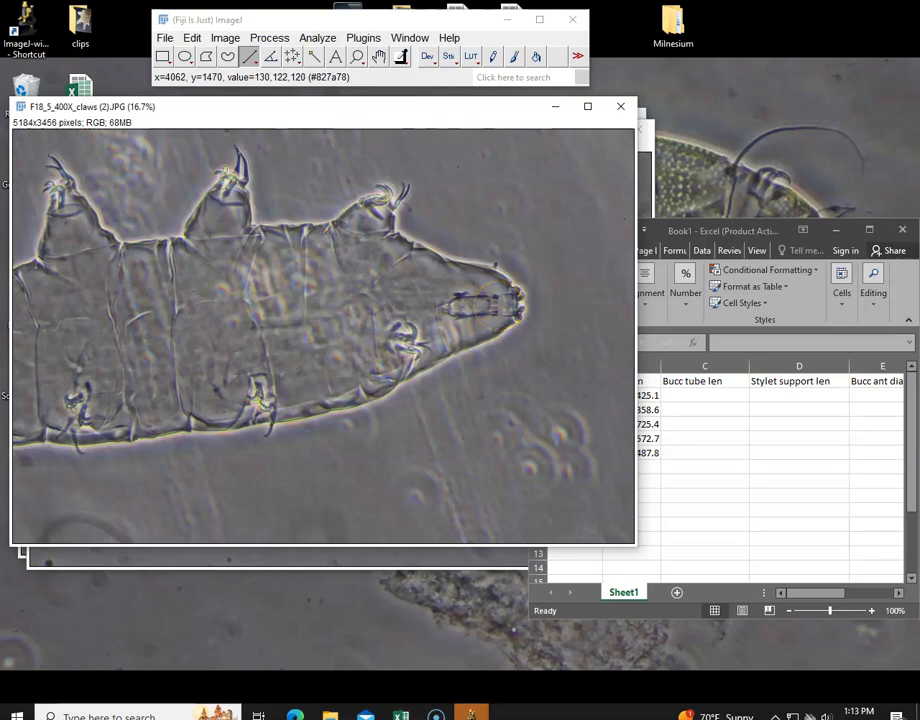
pyautogui.moveTo(498, 305); pyautogui.dragTo(449, 306)
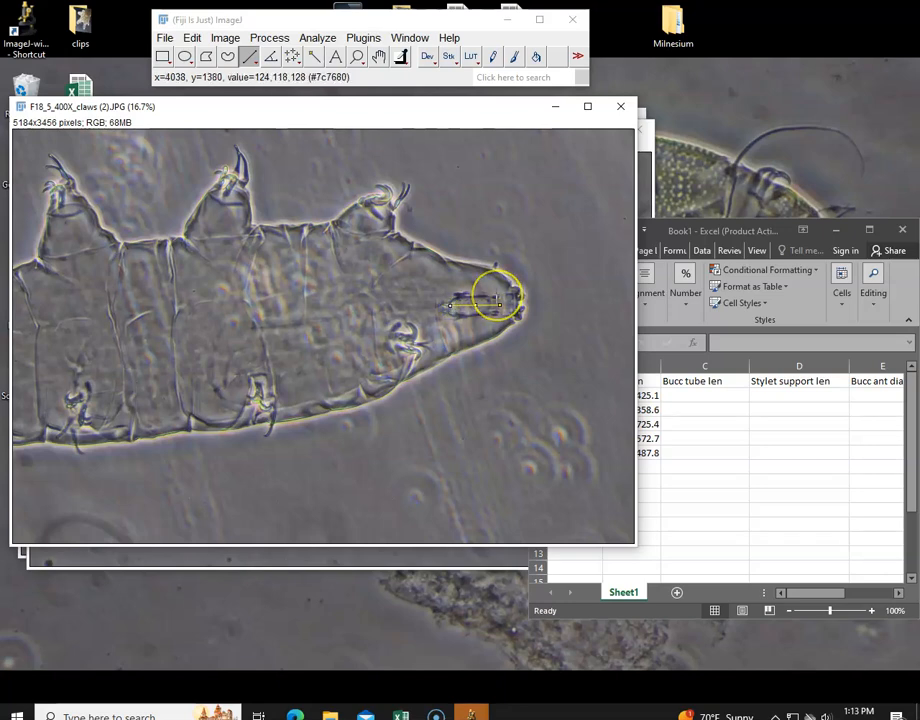
pyautogui.hotkey('ctrl', 'm')
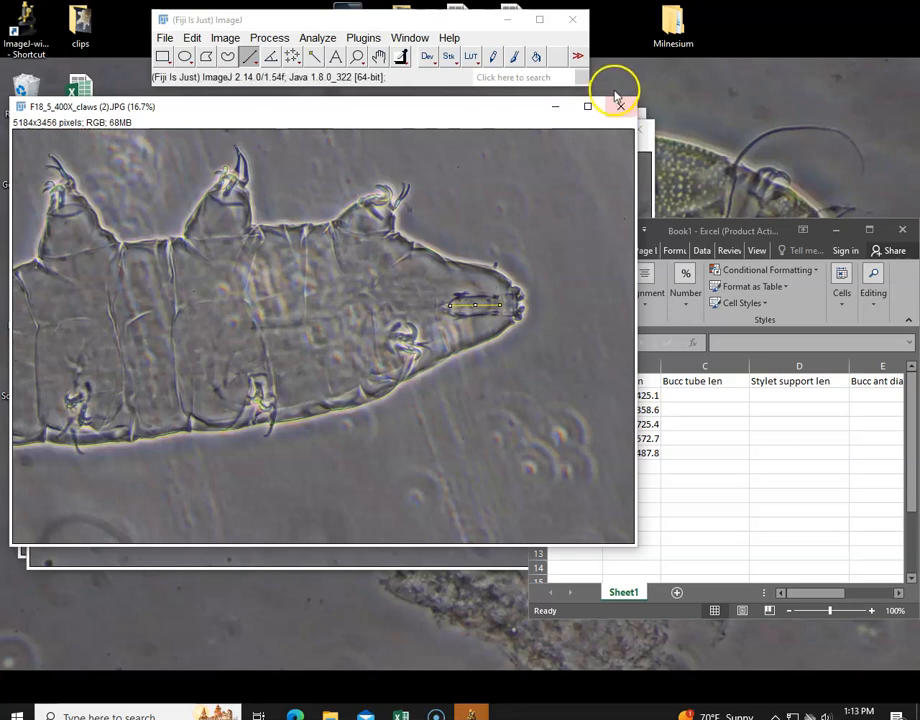
pyautogui.moveTo(513, 107); pyautogui.dragTo(522, 273)
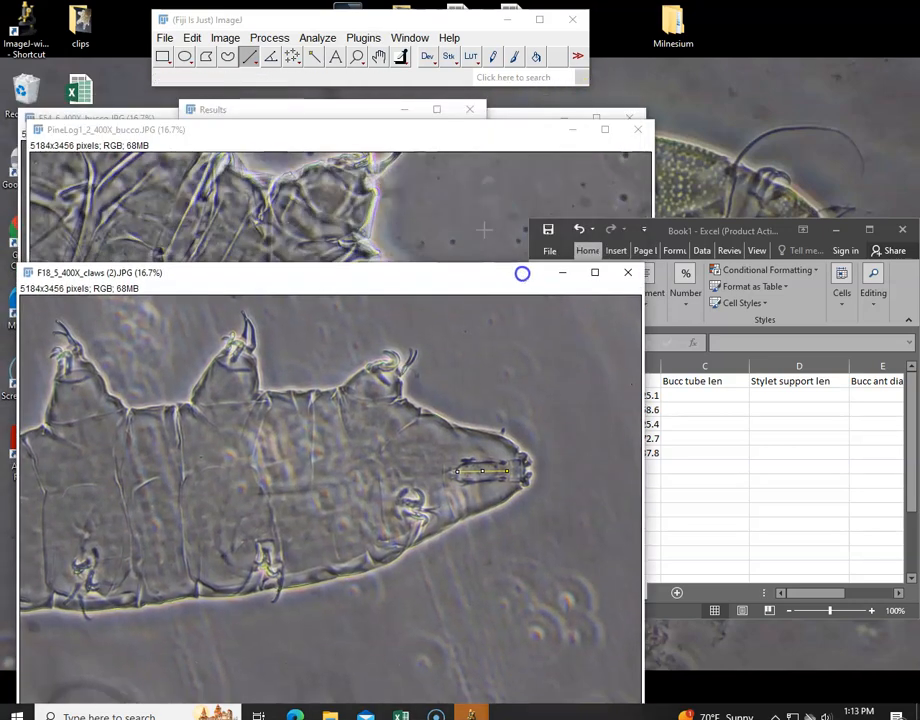
pyautogui.click(368, 109)
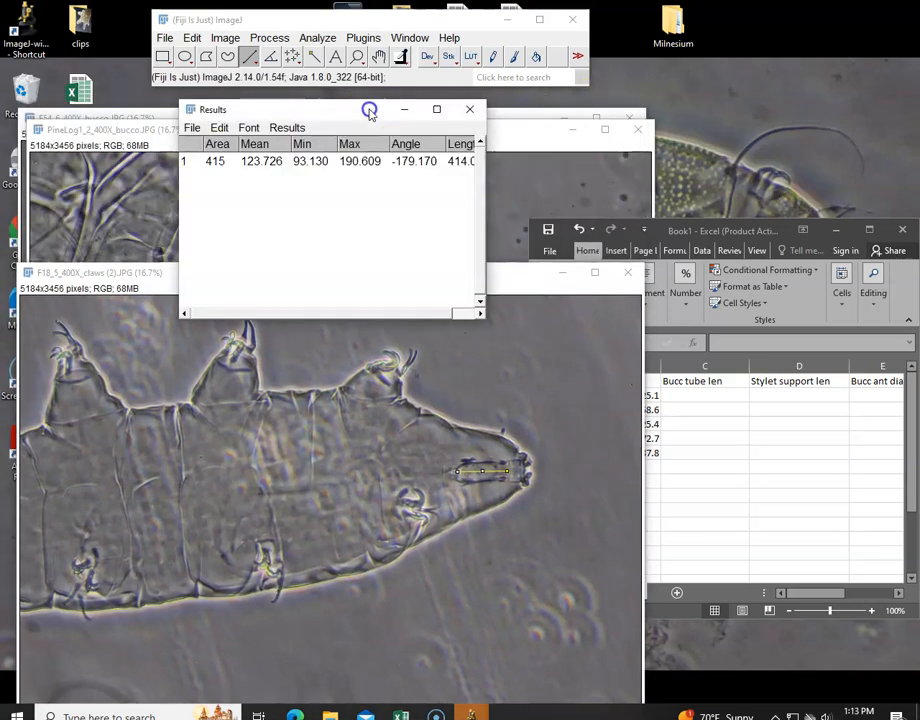
pyautogui.click(459, 314)
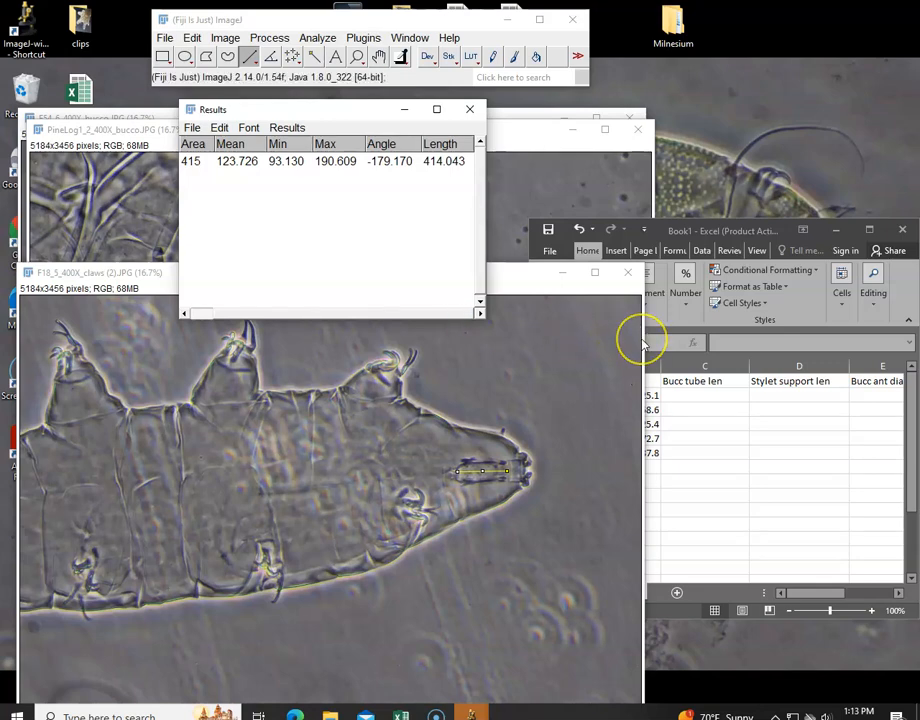
pyautogui.click(660, 412)
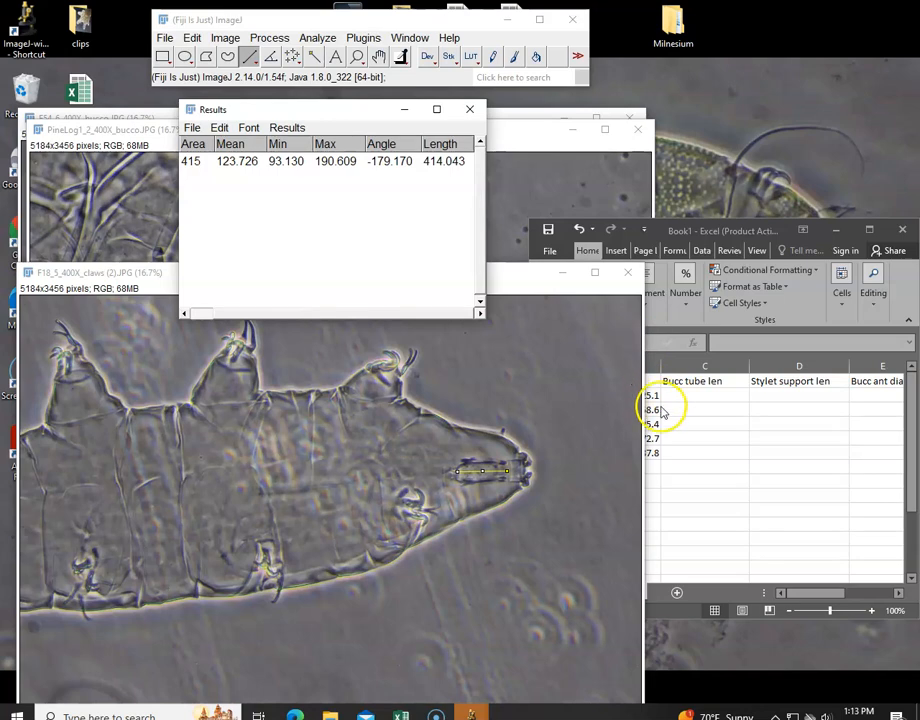
pyautogui.moveTo(538, 270); pyautogui.dragTo(511, 240)
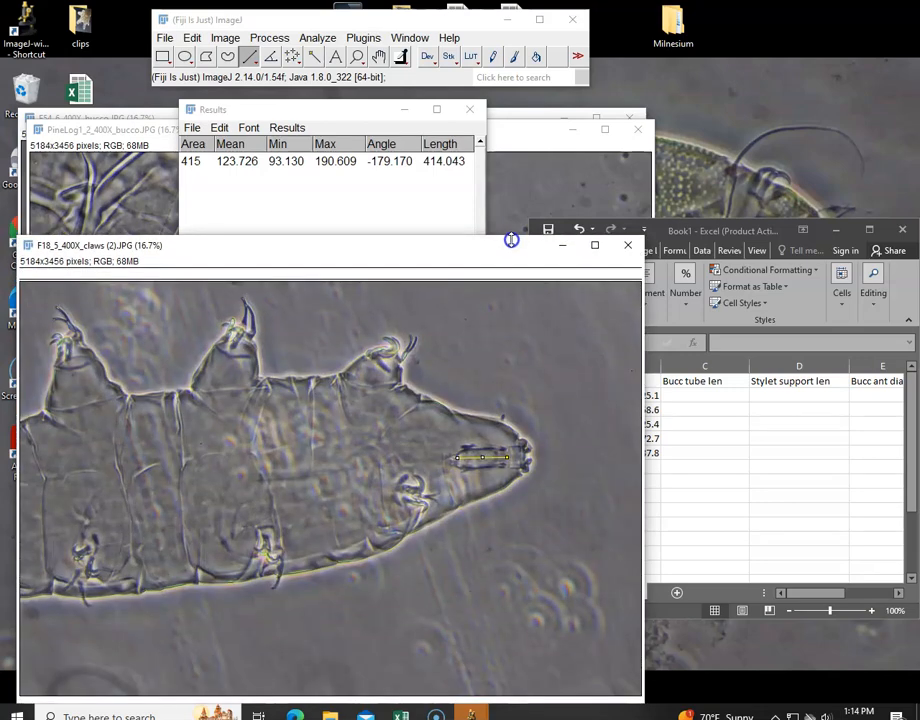
pyautogui.click(292, 124)
pyautogui.click(288, 127)
pyautogui.click(300, 144)
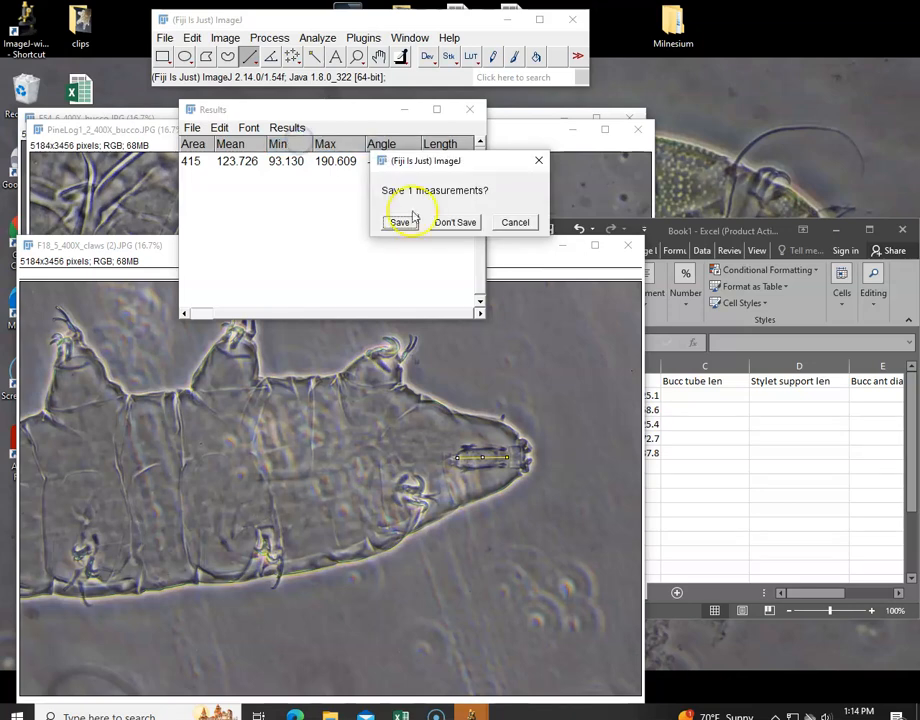
pyautogui.click(450, 222)
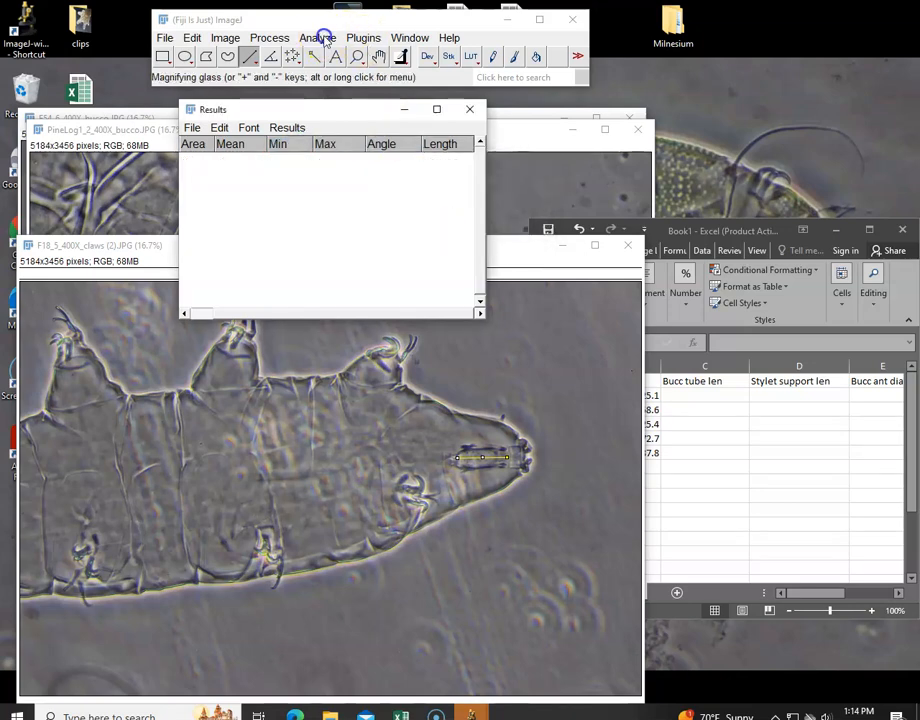
# Step: Set the scale of the F18_5_400X_claws (2) image to 1321 pixels for a known distance of 100
pyautogui.click(318, 37)
pyautogui.click(340, 194)
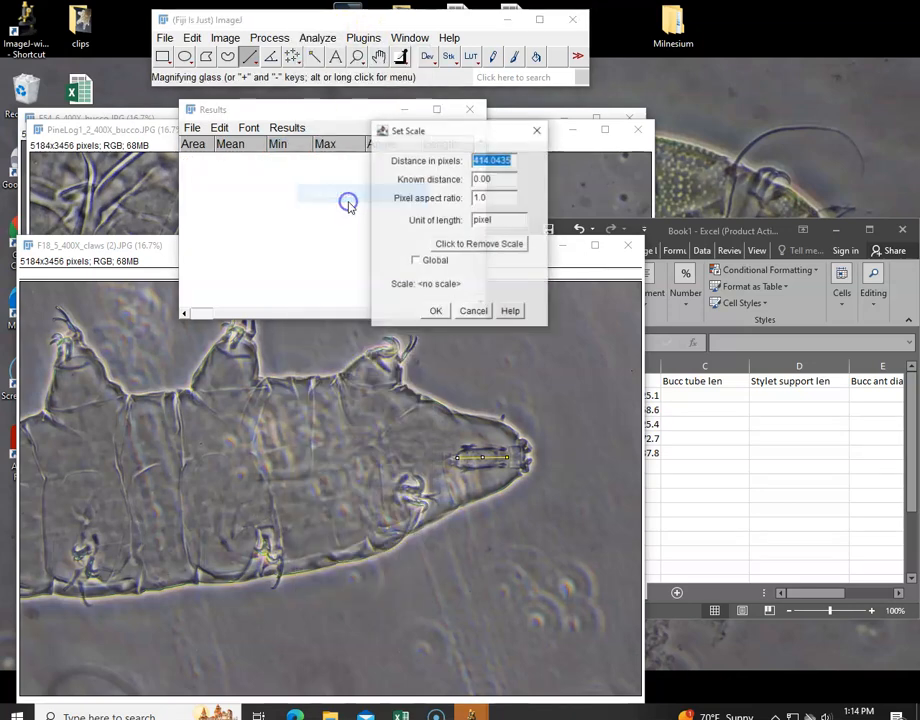
pyautogui.write('132')
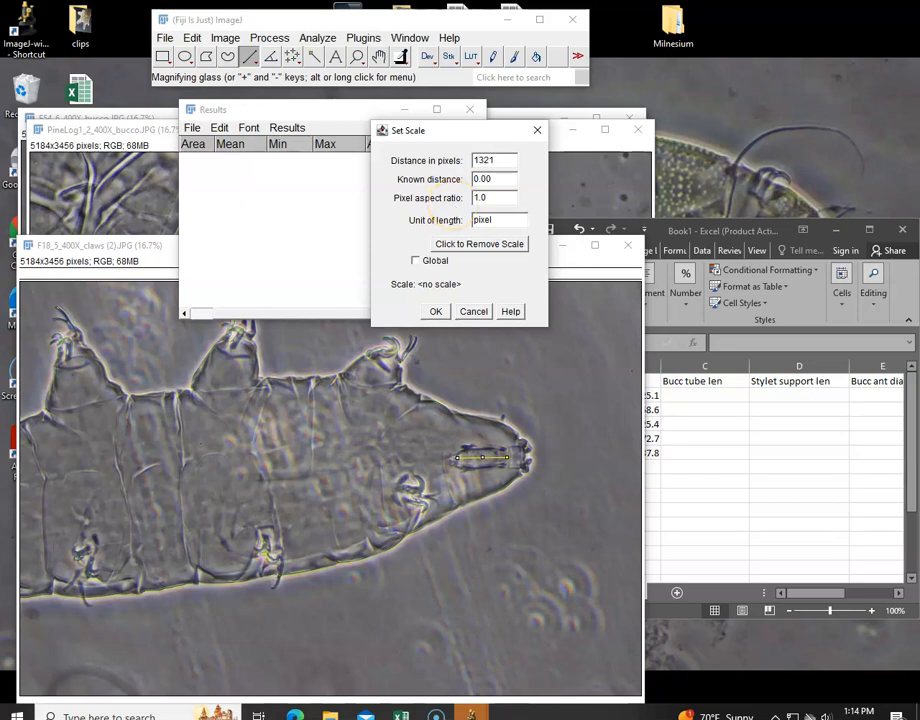
pyautogui.write('100')
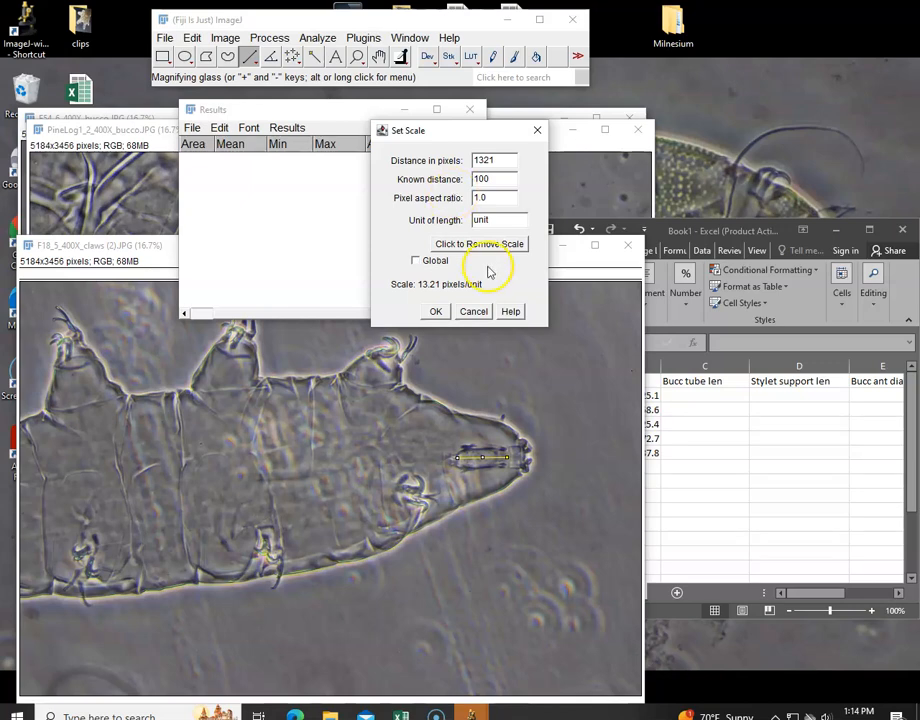
pyautogui.click(435, 311)
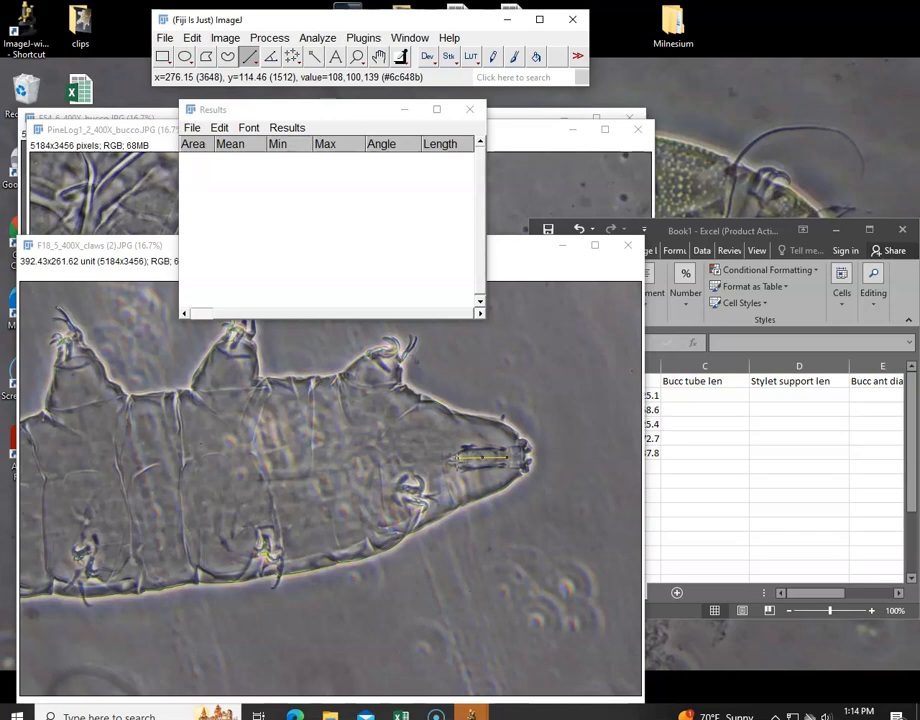
# Step: Measure the buccal tube in F18_5_400X_claws (2) with a straight line about 31.9 units long and enter 31.9 in cell C2 in Excel
pyautogui.moveTo(440, 467); pyautogui.dragTo(507, 459)
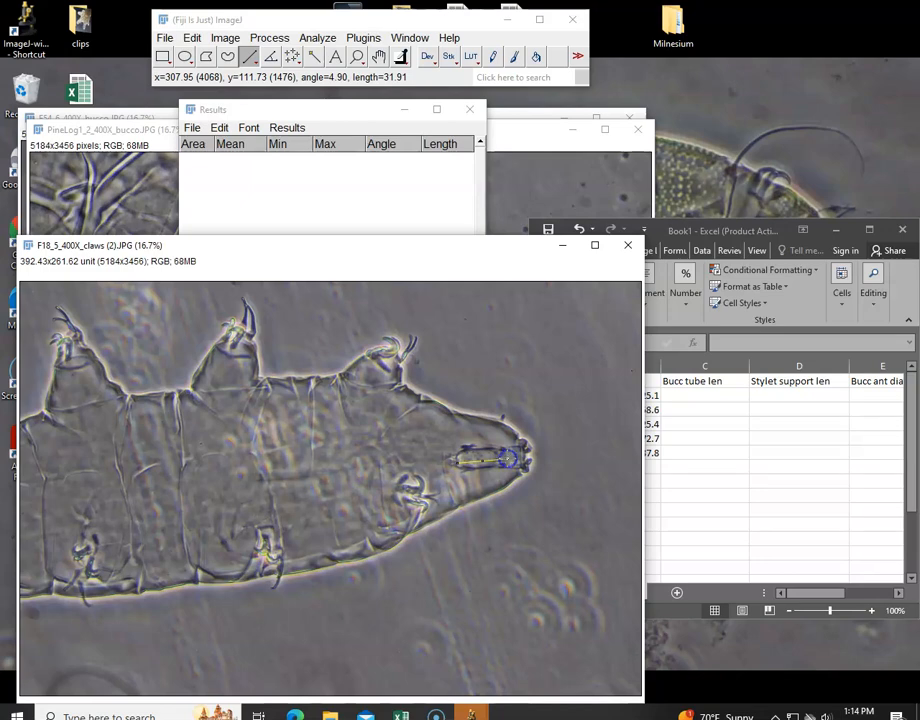
pyautogui.hotkey('ctrl', 'm')
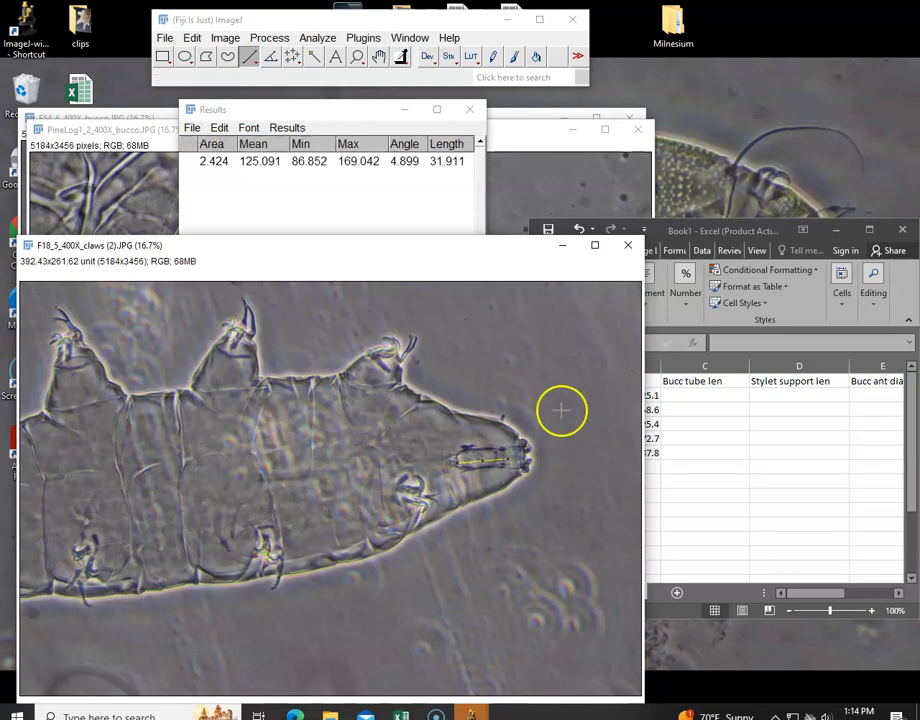
pyautogui.click(710, 397)
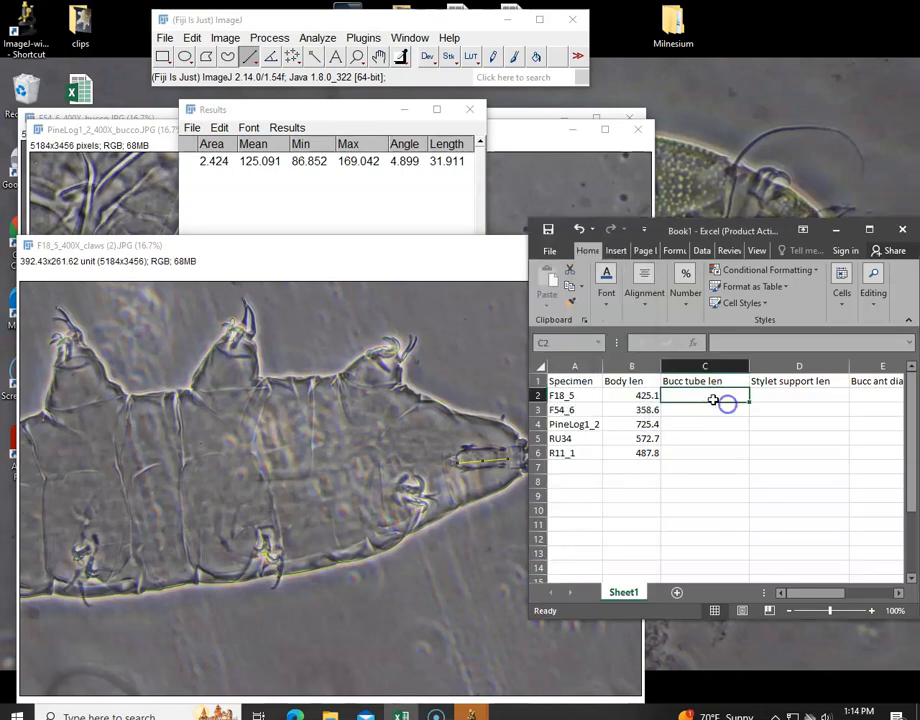
pyautogui.write('31.9')
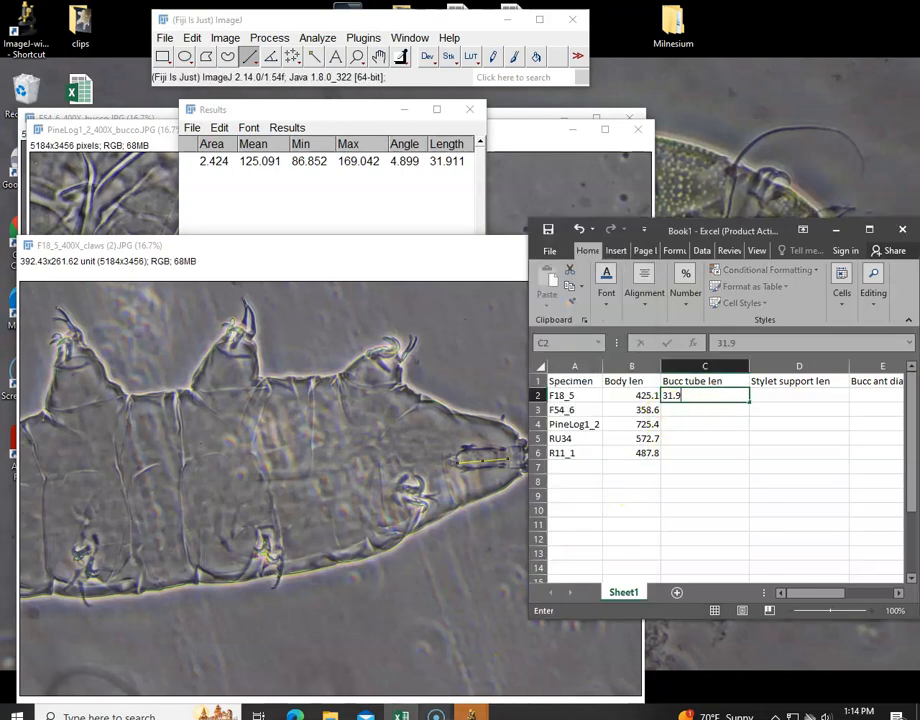
# Step: Bring F54_6_400X_bucco forward in ImageJ and set its scale to 1321 pixels for a known distance of 100
pyautogui.moveTo(436, 714)
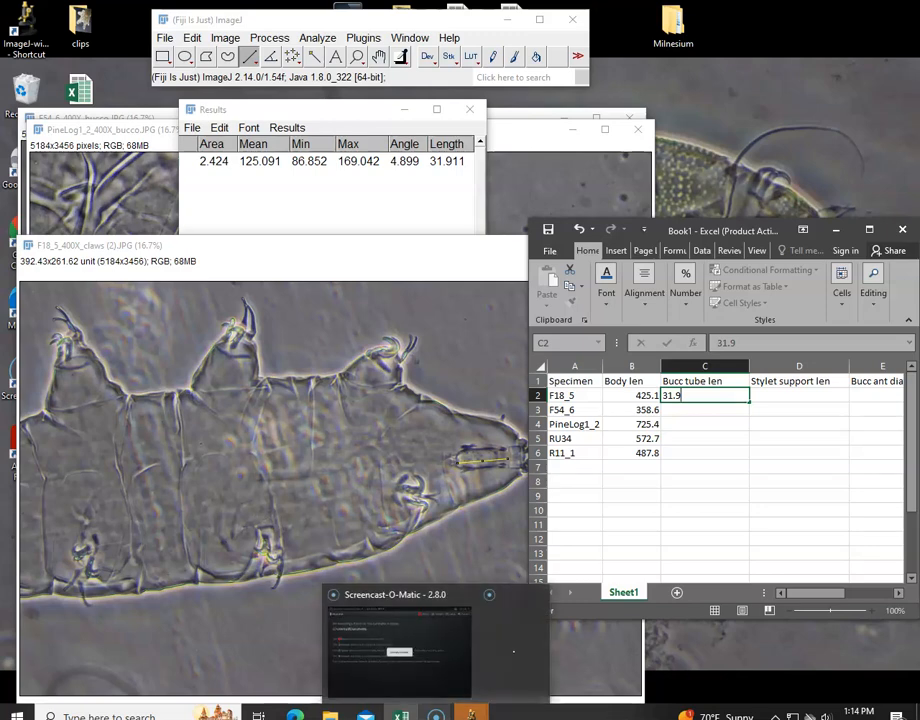
pyautogui.moveTo(471, 712)
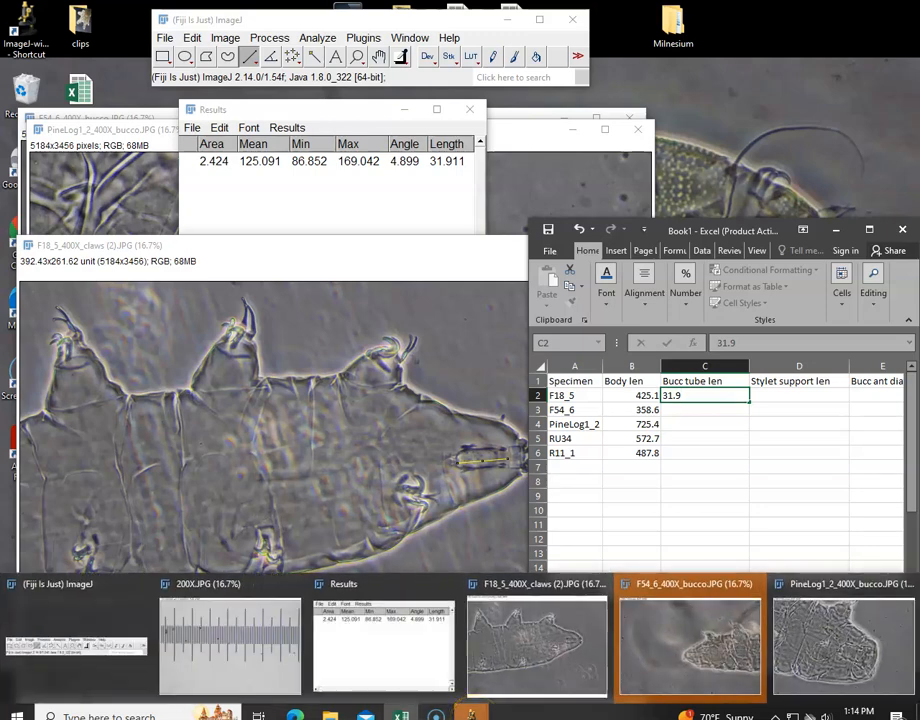
pyautogui.click(635, 651)
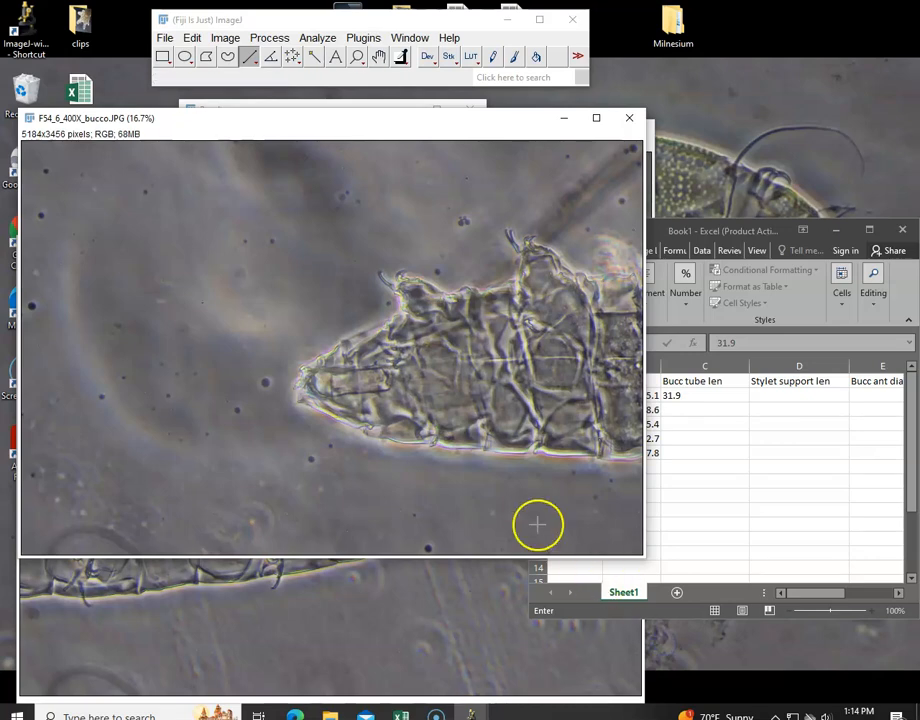
pyautogui.click(325, 39)
pyautogui.click(366, 191)
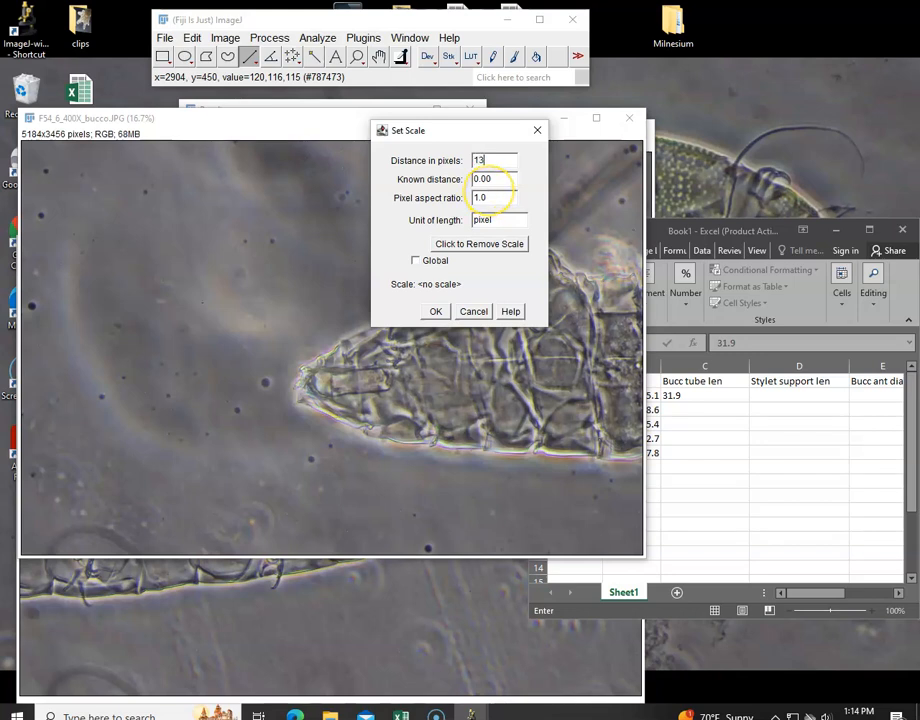
pyautogui.write('10')
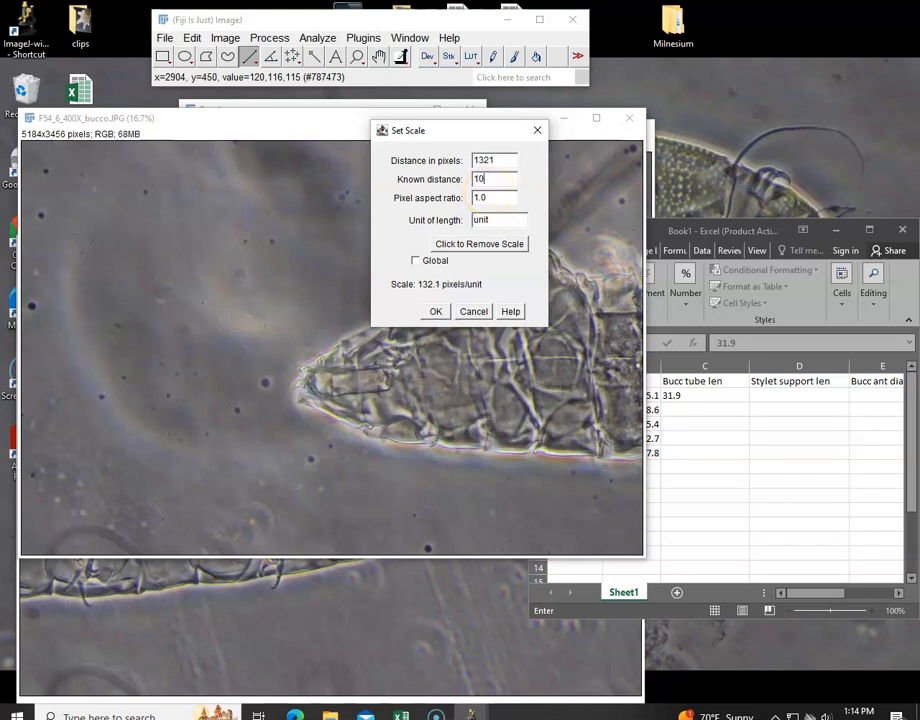
pyautogui.click(435, 311)
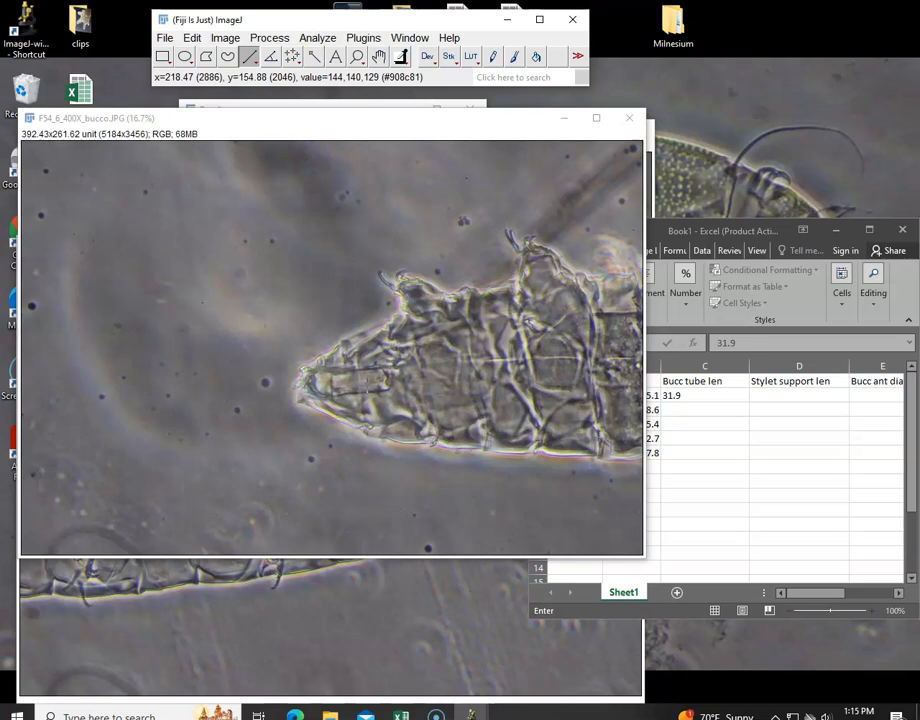
# Step: Measure the buccal tube in F54_6_400X_bucco with a straight line about 34.6 units long and bring the Results table forward
pyautogui.moveTo(354, 383)
pyautogui.mouseDown()
pyautogui.moveTo(334, 386)
pyautogui.moveTo(345, 379)
pyautogui.mouseUp()
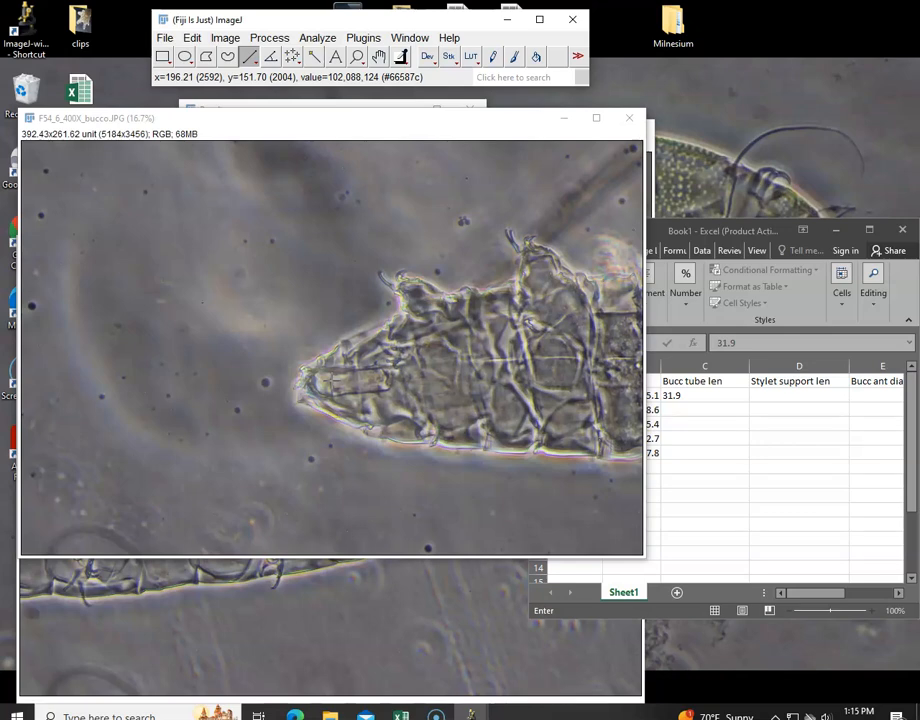
pyautogui.moveTo(311, 382); pyautogui.dragTo(385, 380)
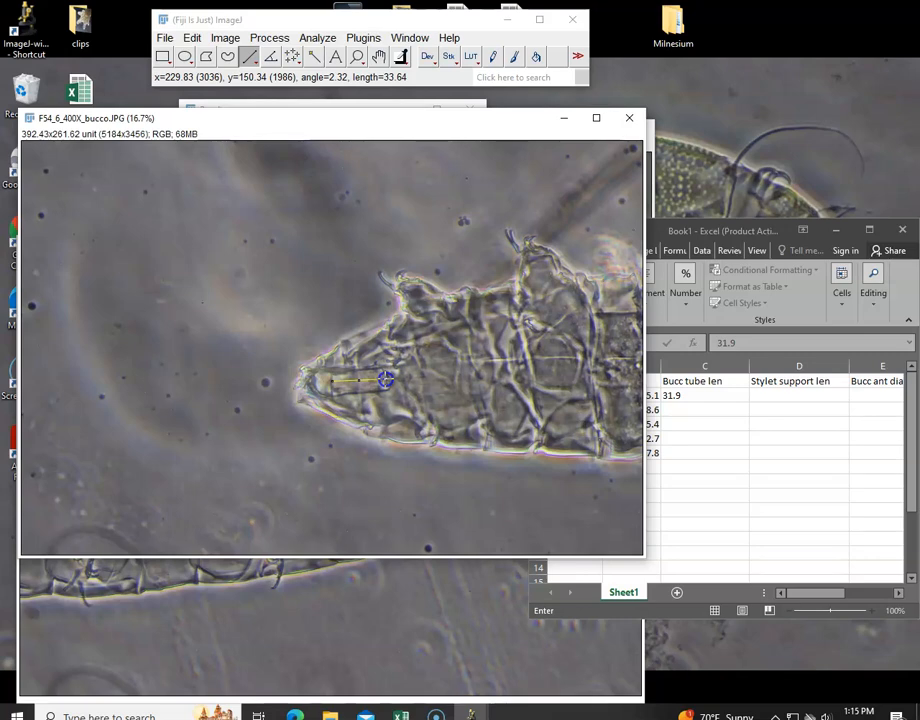
pyautogui.moveTo(385, 380)
pyautogui.mouseDown()
pyautogui.moveTo(440, 413)
pyautogui.moveTo(387, 404)
pyautogui.moveTo(386, 379)
pyautogui.mouseUp()
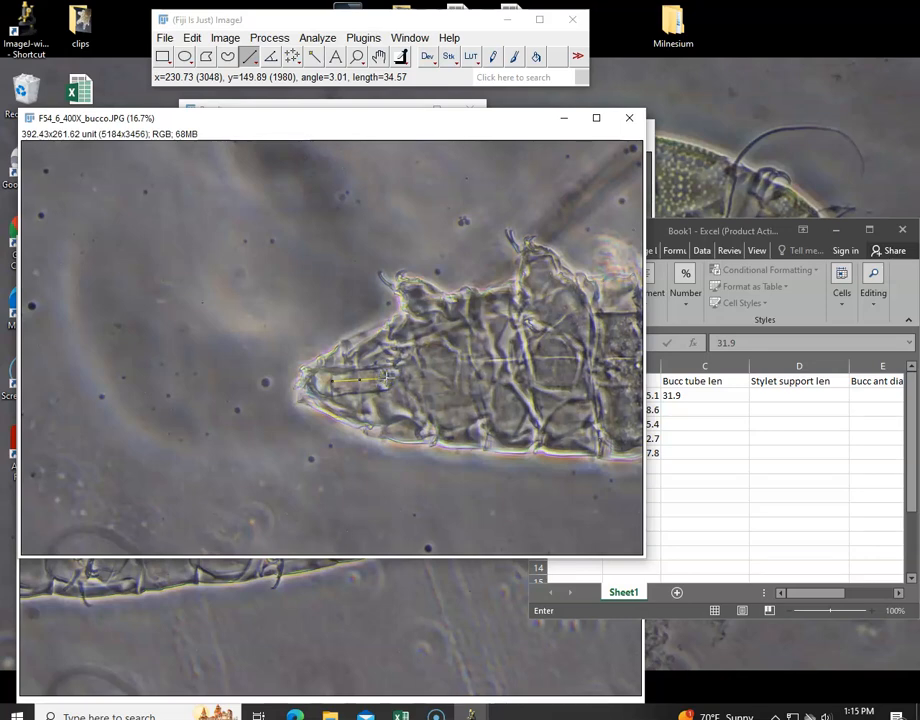
pyautogui.hotkey('ctrl', 'm')
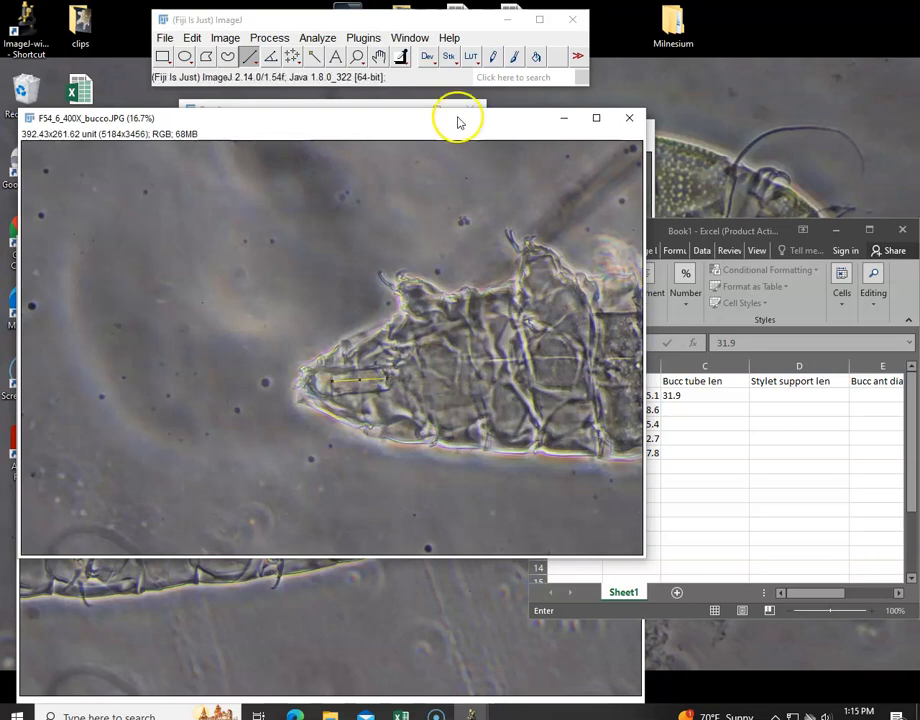
pyautogui.click(404, 106)
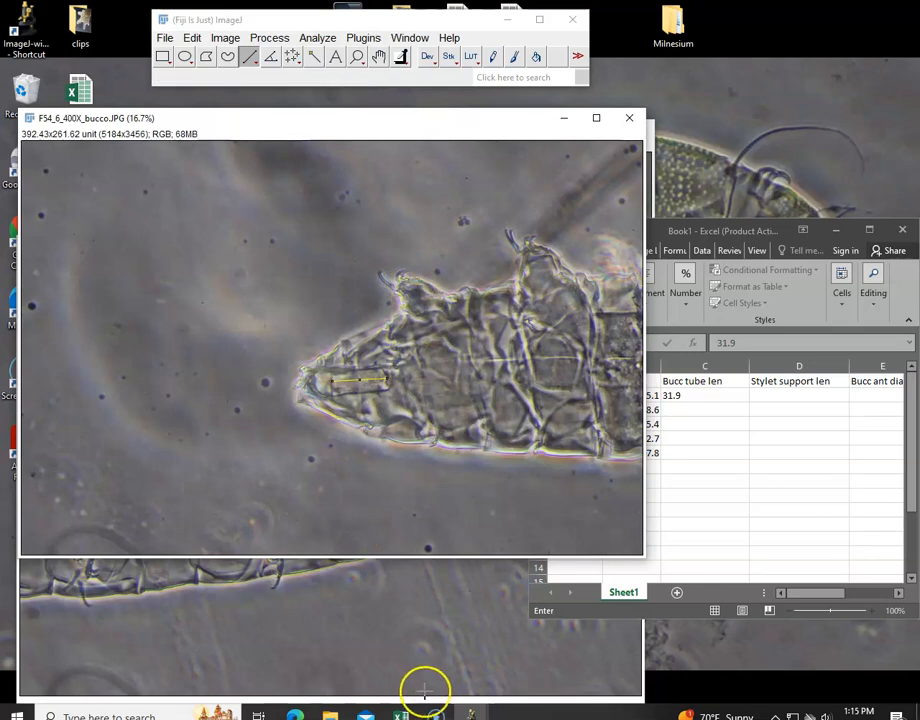
pyautogui.moveTo(436, 712)
pyautogui.moveTo(471, 708)
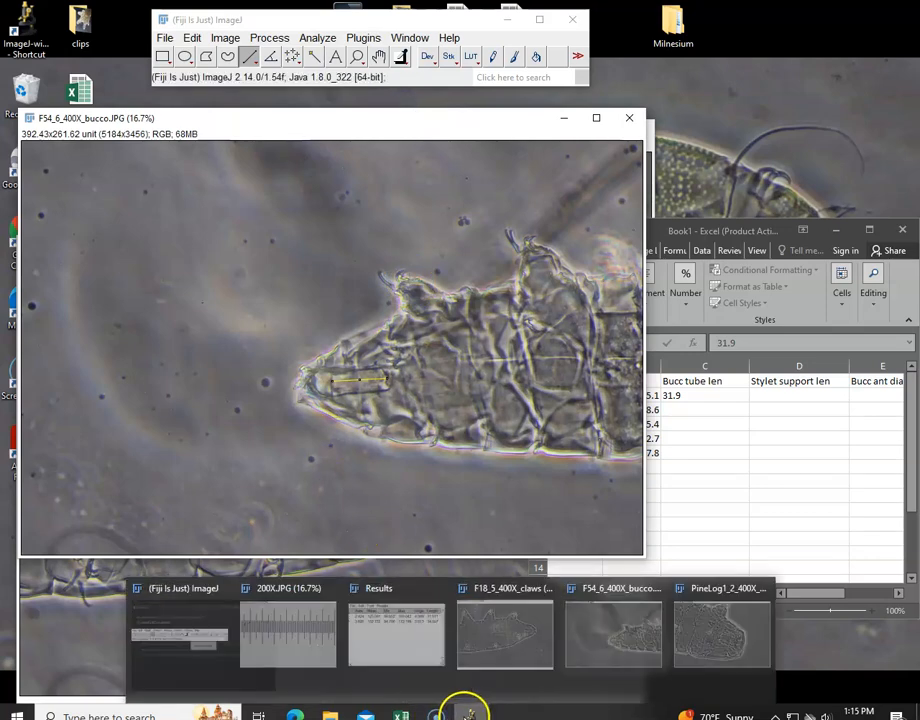
pyautogui.click(437, 678)
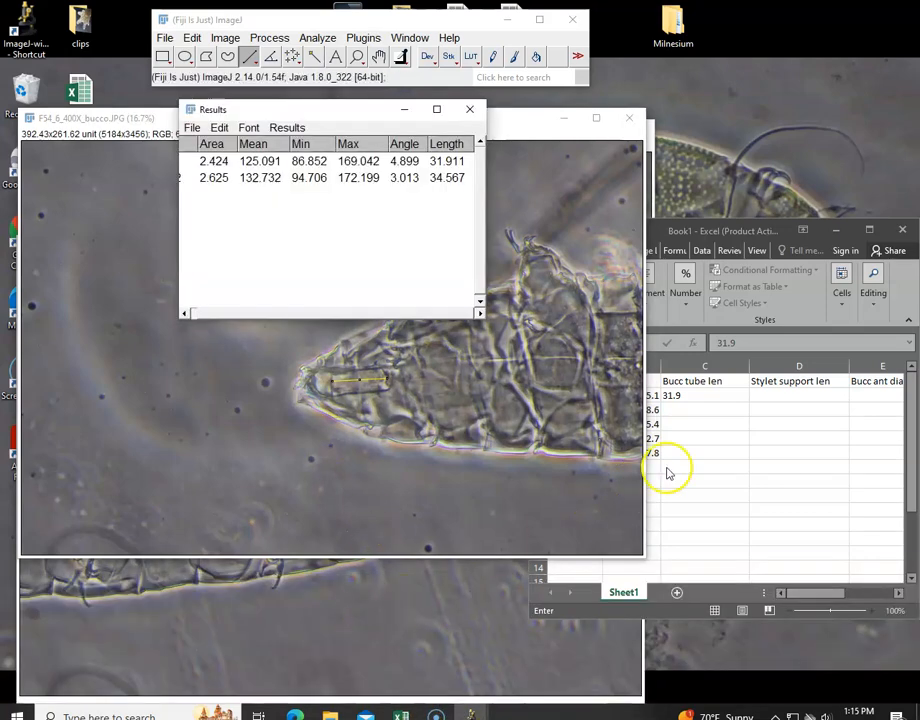
# Step: Switch to Excel, commit 31.9 in cell C2, and enter 34.6 as the buccal tube length for F54_6 in C3
pyautogui.click(678, 410)
pyautogui.write('3')
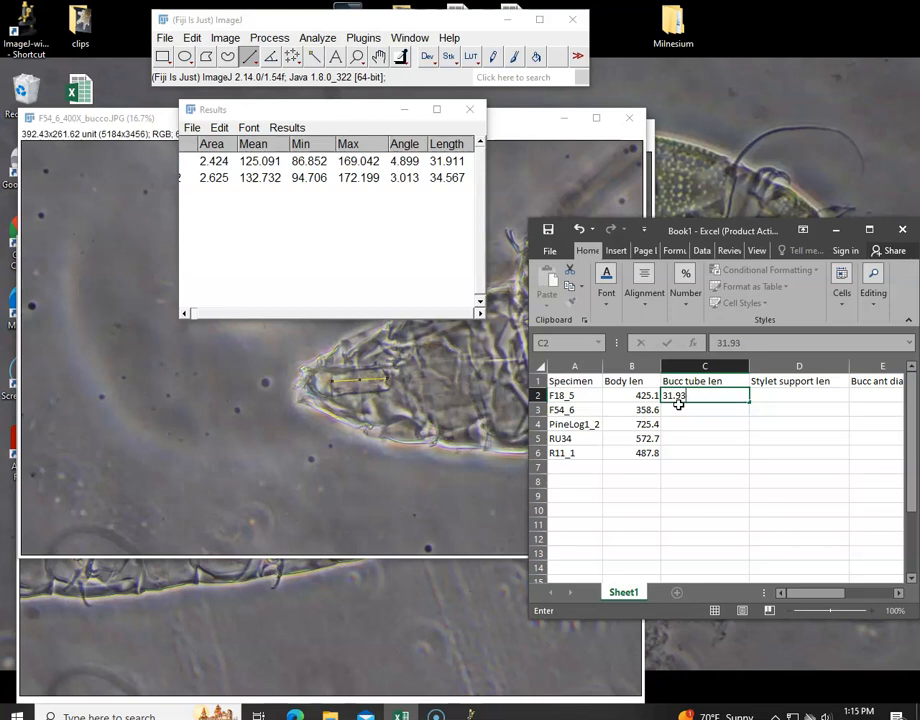
pyautogui.press('Return')
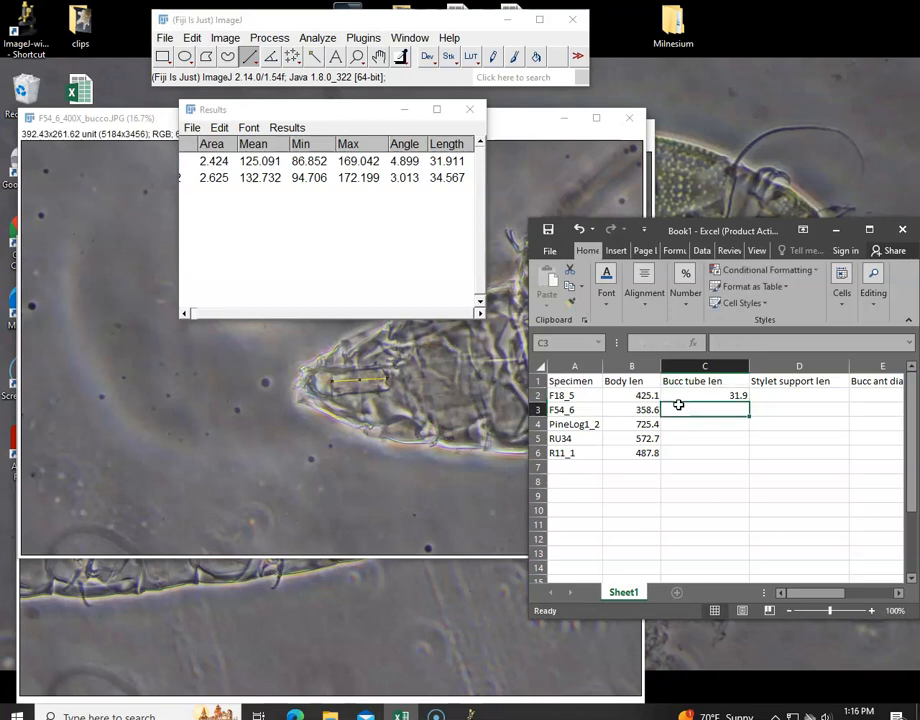
pyautogui.write('34.6')
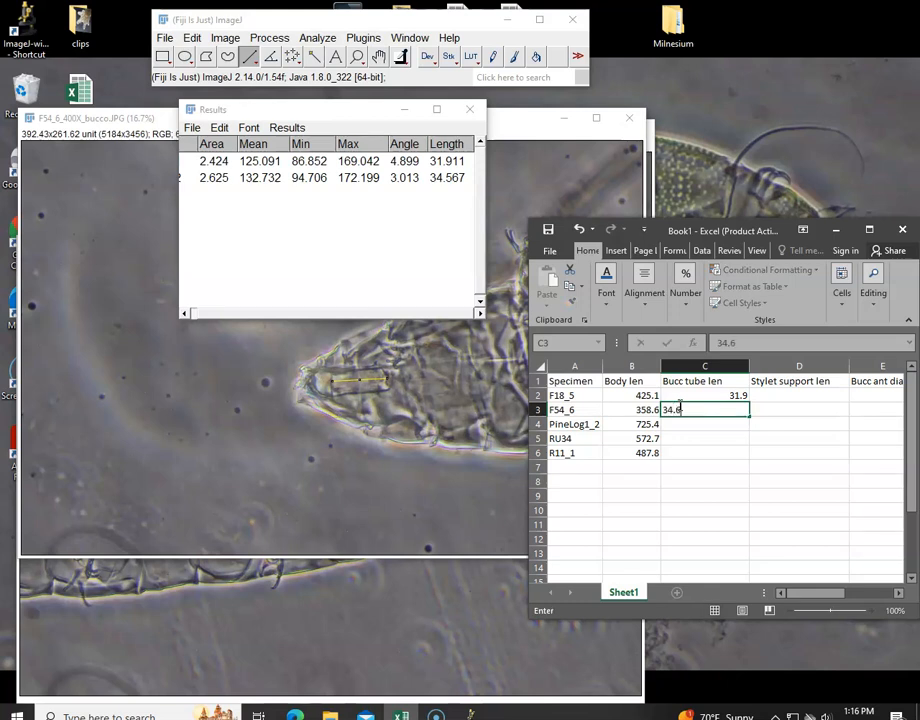
pyautogui.press('Return')
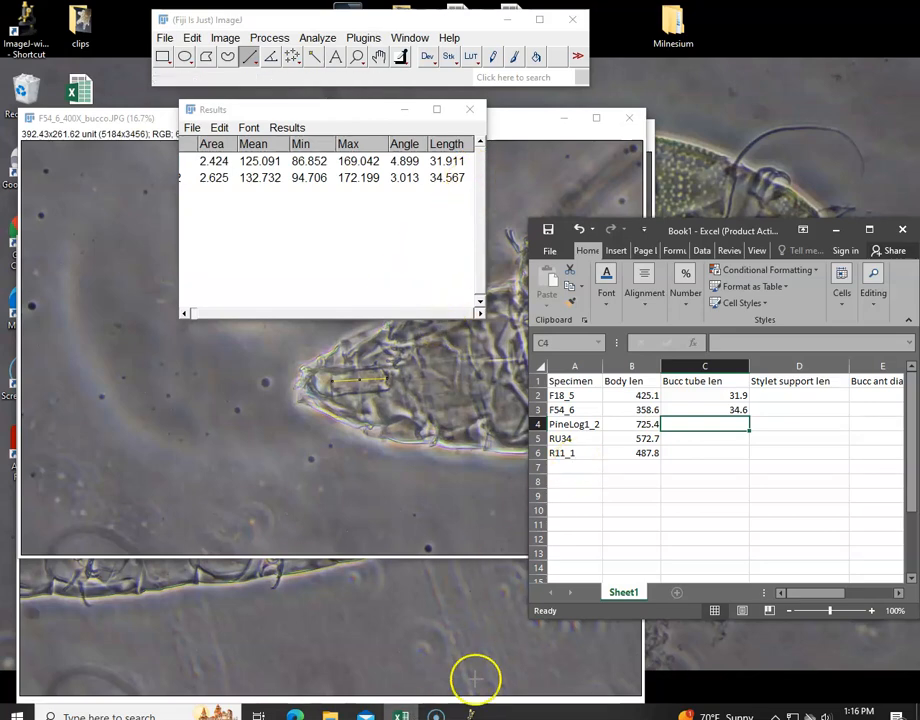
# Step: Bring PineLog1_2_400X_bucco forward in ImageJ and set its scale to 1321 pixels for a known distance of 100
pyautogui.moveTo(450, 708)
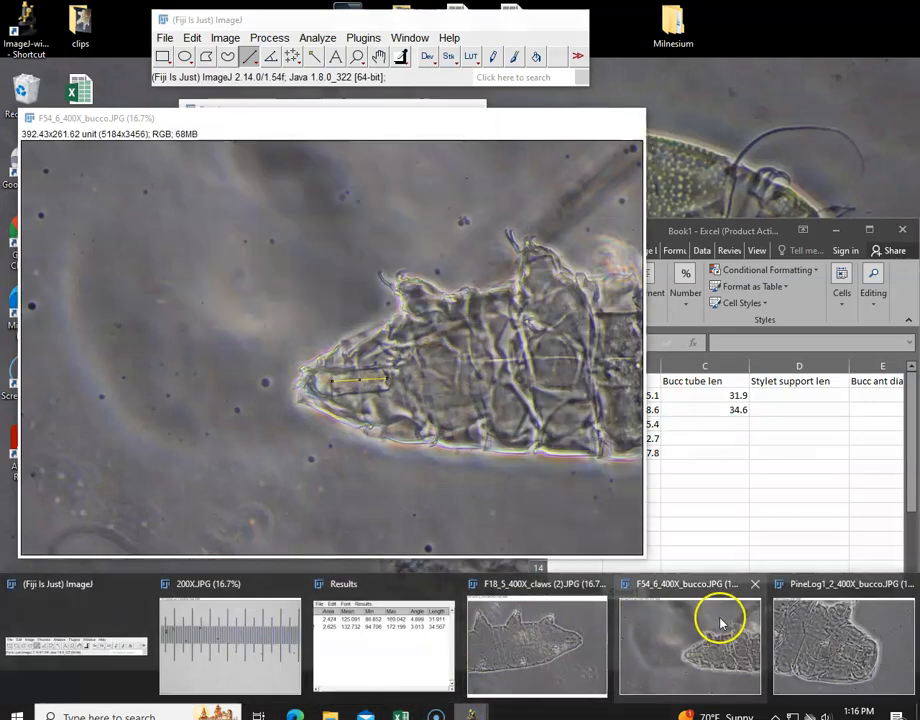
pyautogui.click(805, 612)
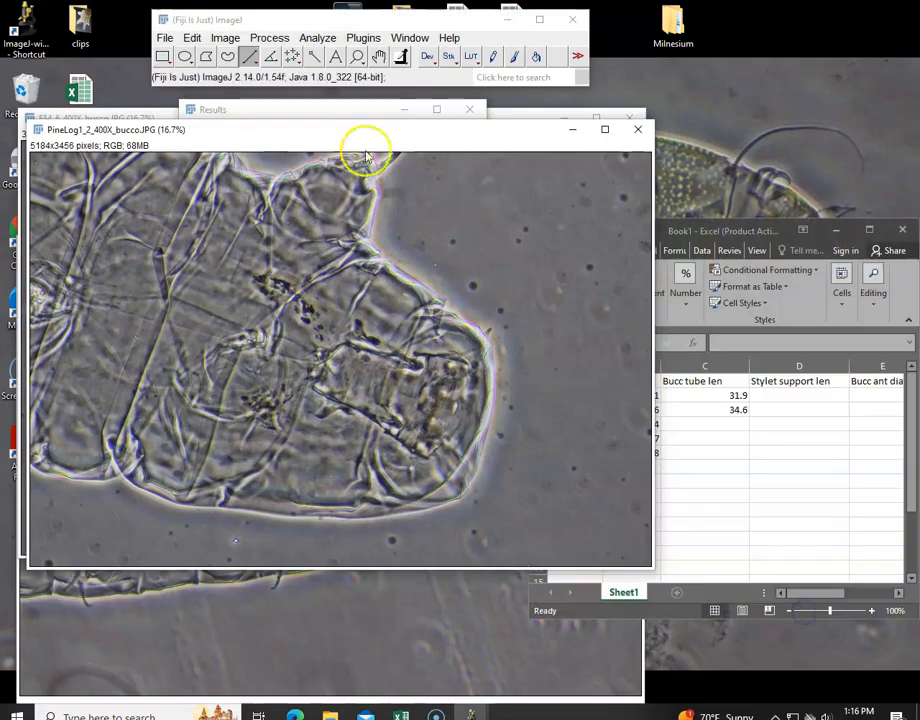
pyautogui.click(318, 38)
pyautogui.click(362, 193)
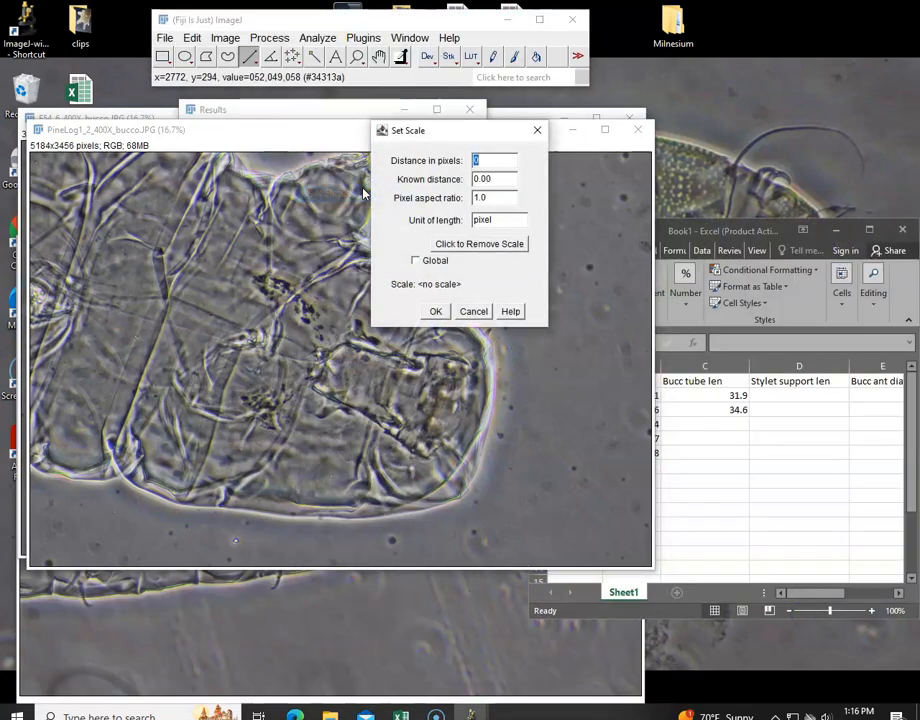
pyautogui.press('Tab')
pyautogui.write('100')
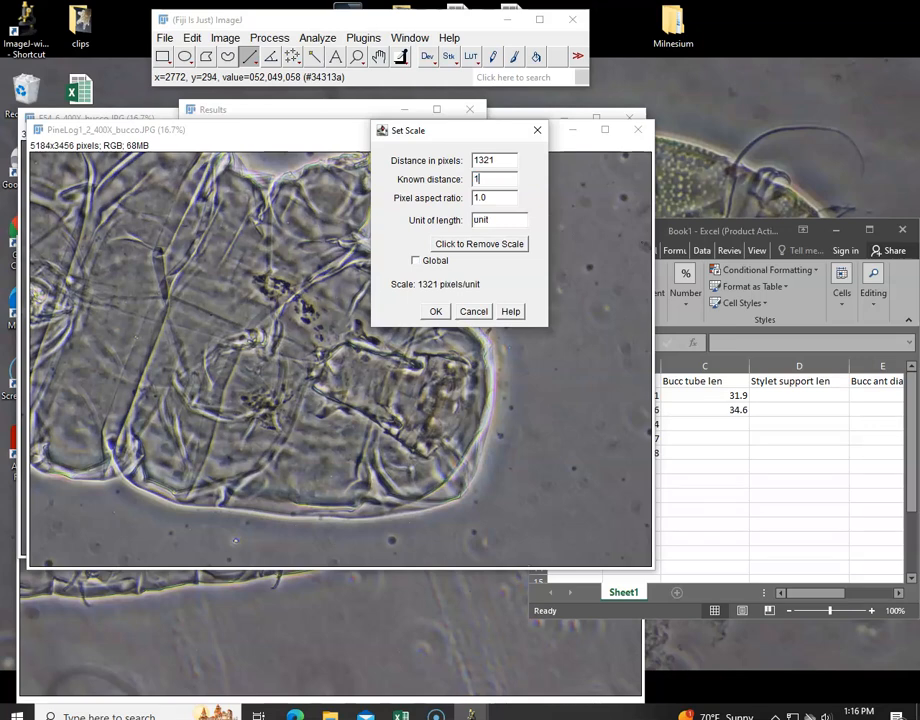
pyautogui.click(436, 313)
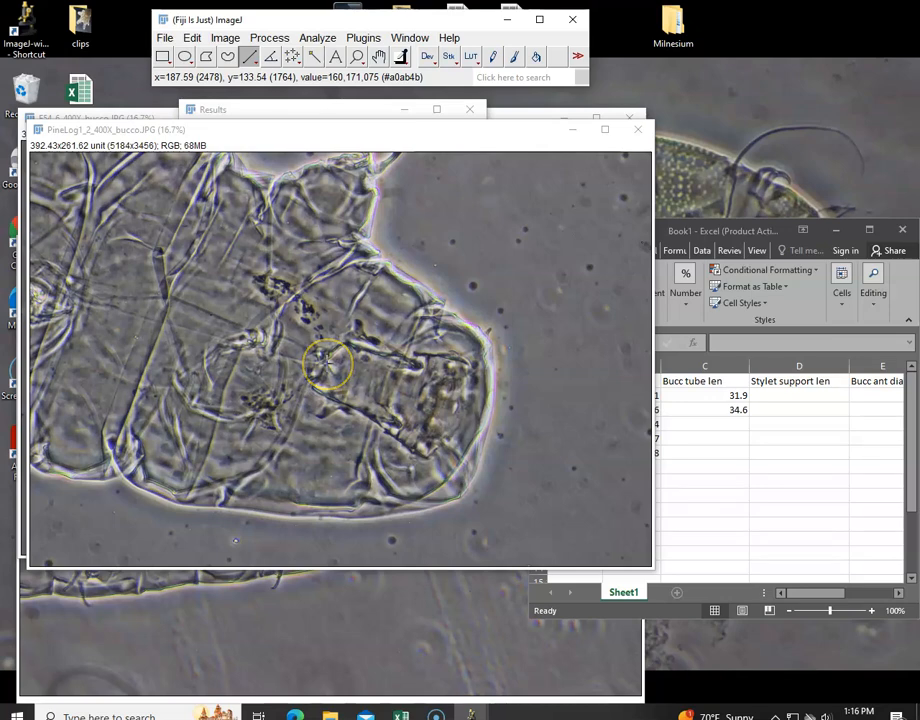
# Step: Measure the buccal tube in PineLog1_2_400X_bucco with a straight line about 57.8 units long and bring the Results table forward
pyautogui.moveTo(327, 364); pyautogui.dragTo(413, 397)
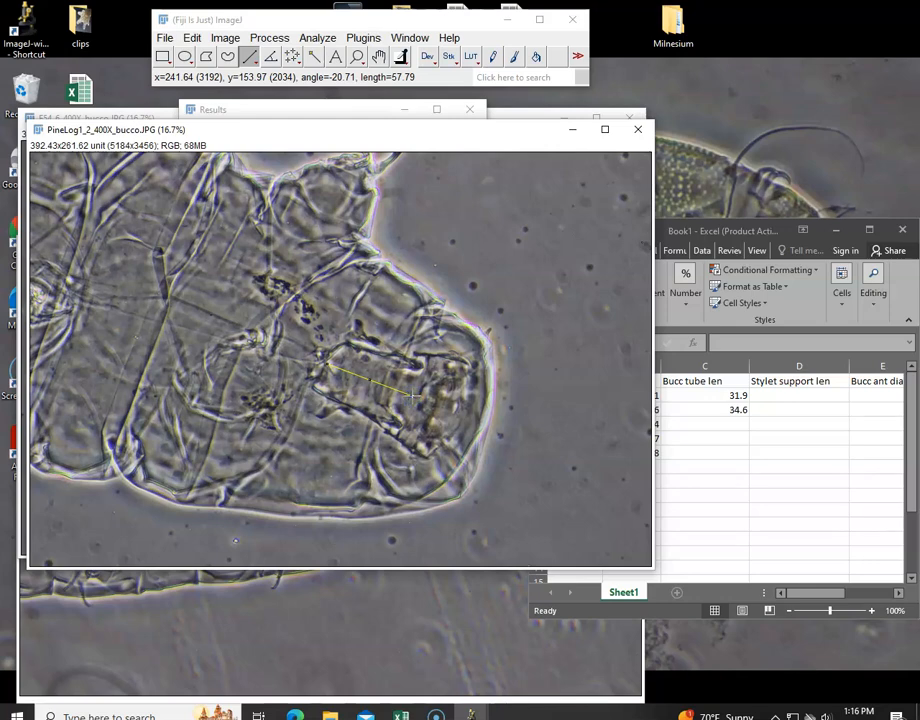
pyautogui.hotkey('ctrl', 'm')
pyautogui.click(290, 113)
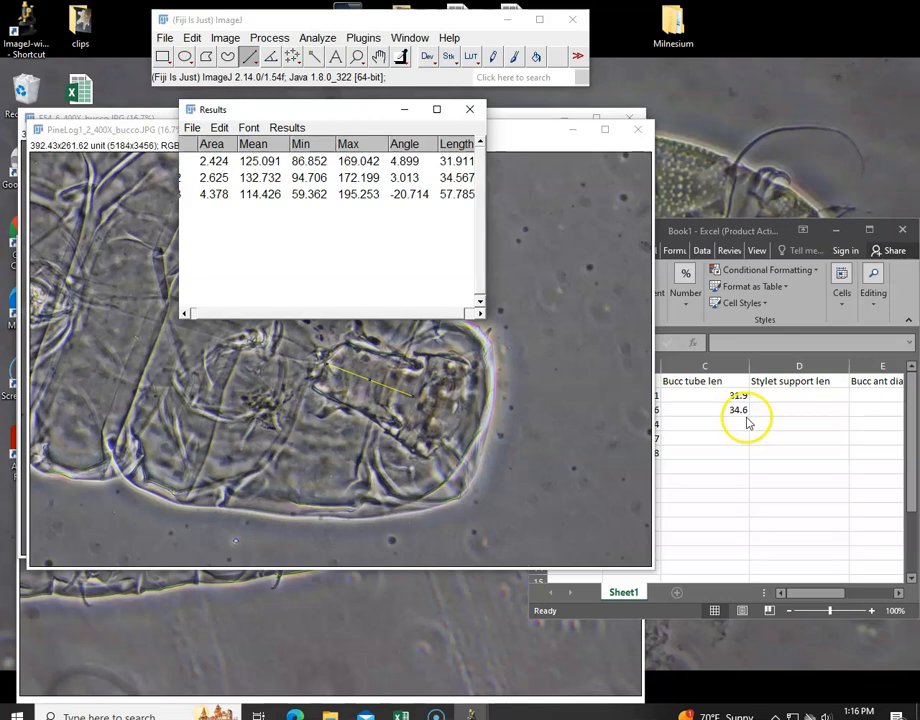
# Step: Switch to Excel, enter 57.8 as the buccal tube length for PineLog1_2 in C4, and select cell C5
pyautogui.click(744, 422)
pyautogui.write('57.8')
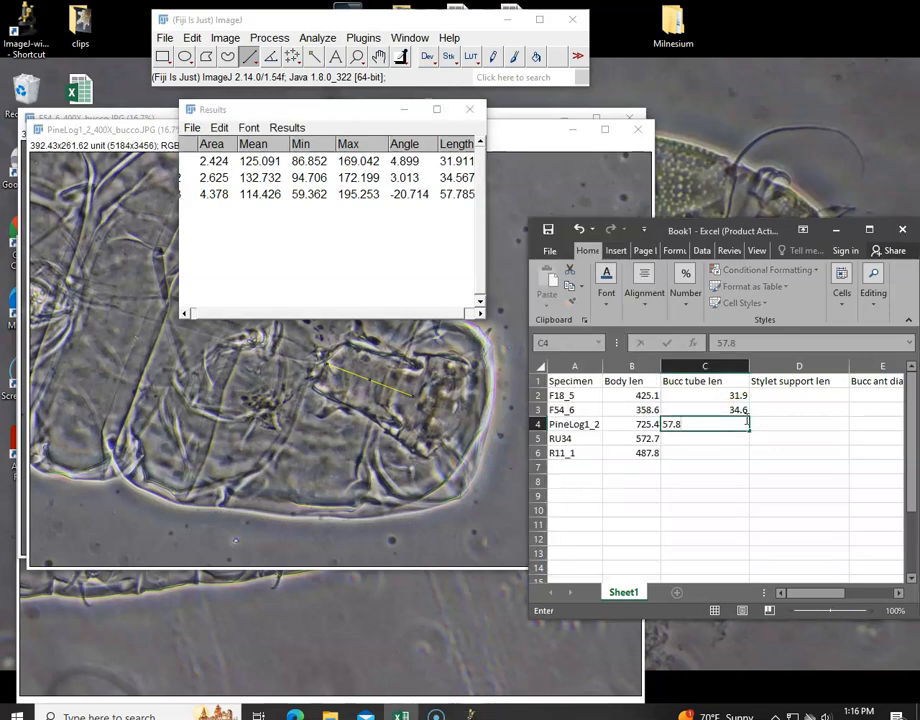
pyautogui.press('Left')
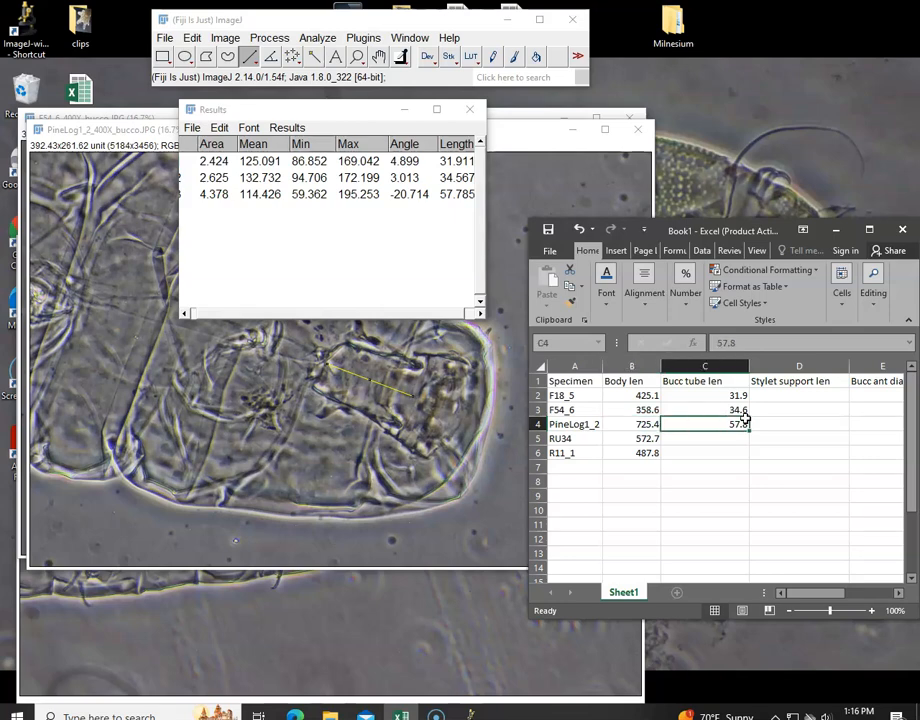
pyautogui.press('Right')
pyautogui.press('Down')
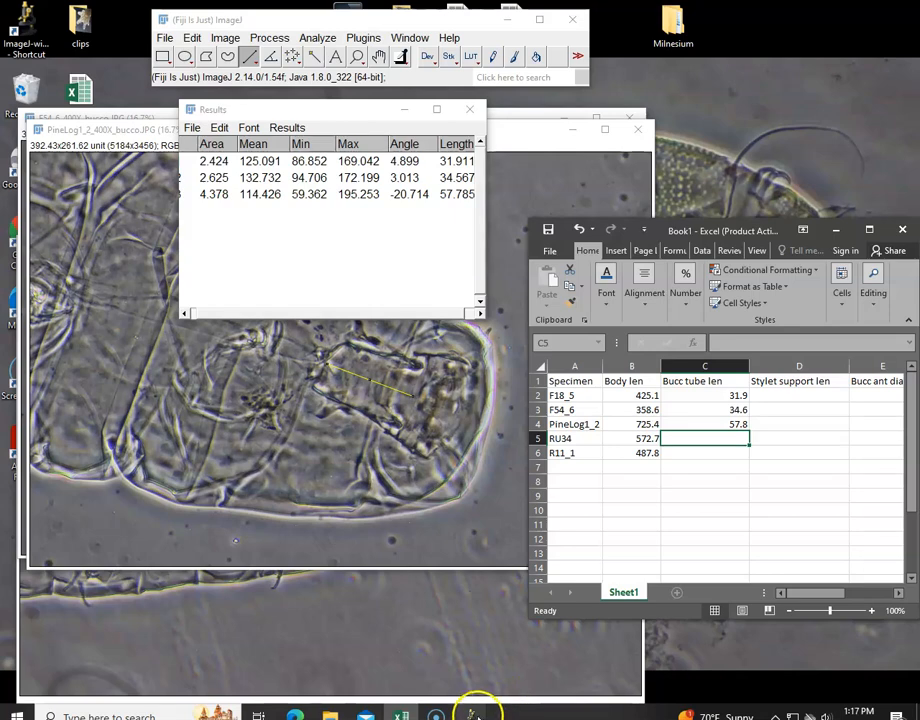
# Step: Move the Results table higher to uncover more of the PineLog1_2 image, and return to the Excel workbook
pyautogui.moveTo(472, 714)
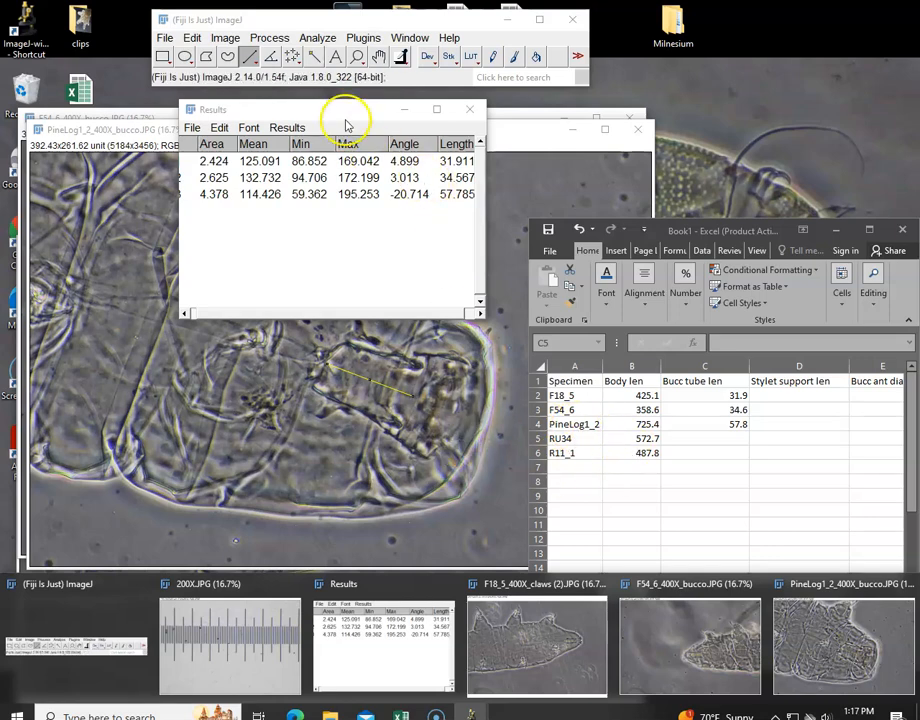
pyautogui.moveTo(346, 114); pyautogui.dragTo(357, 45)
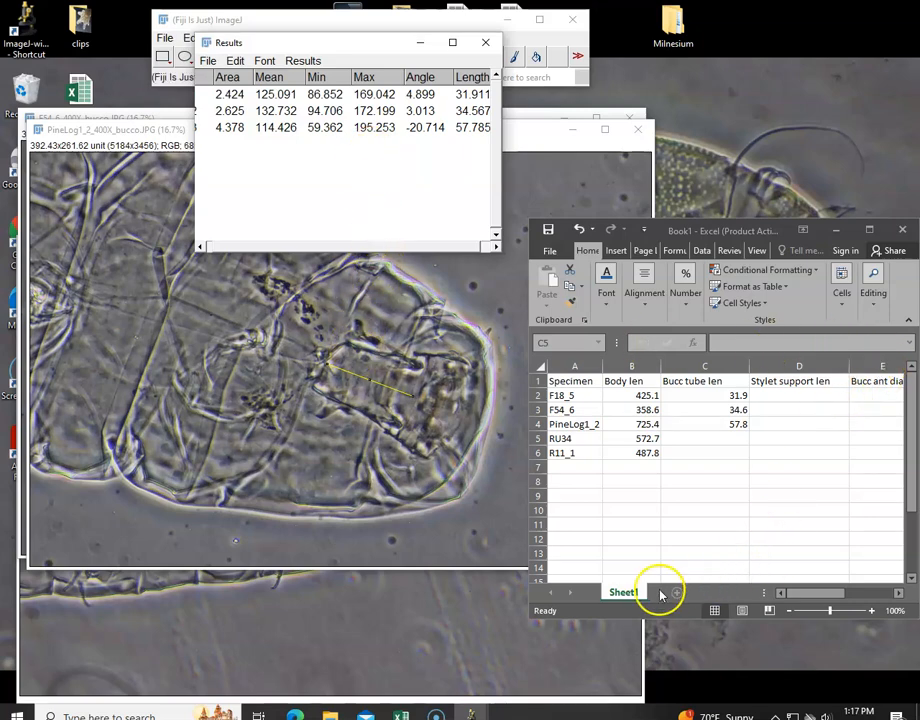
pyautogui.click(808, 596)
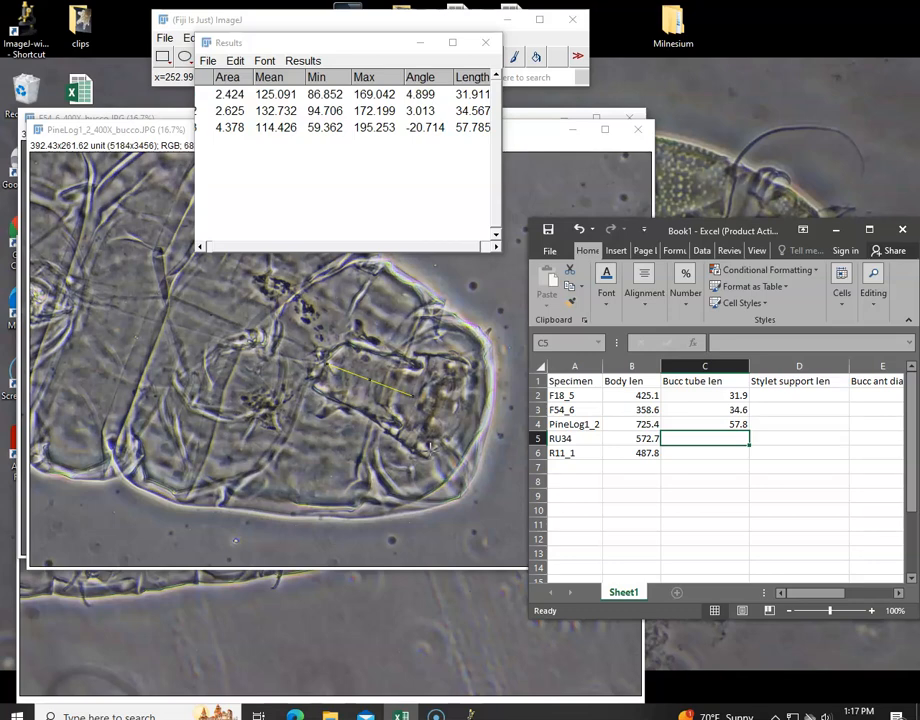
pyautogui.moveTo(412, 395); pyautogui.dragTo(413, 365)
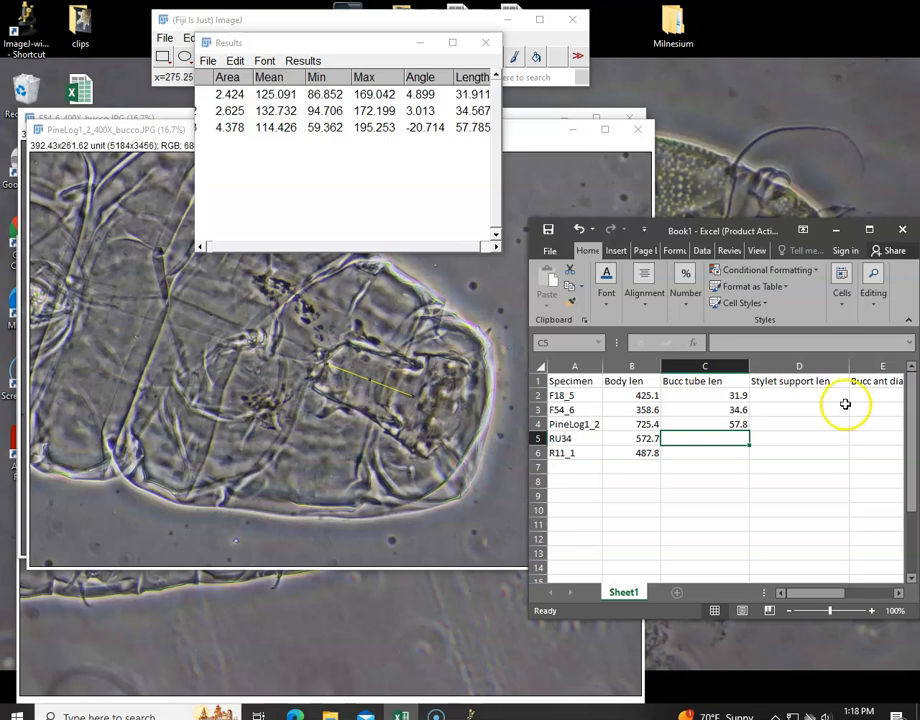
# Step: Delete the "Stylet support len" column from the specimen sheet
pyautogui.rightClick(782, 365)
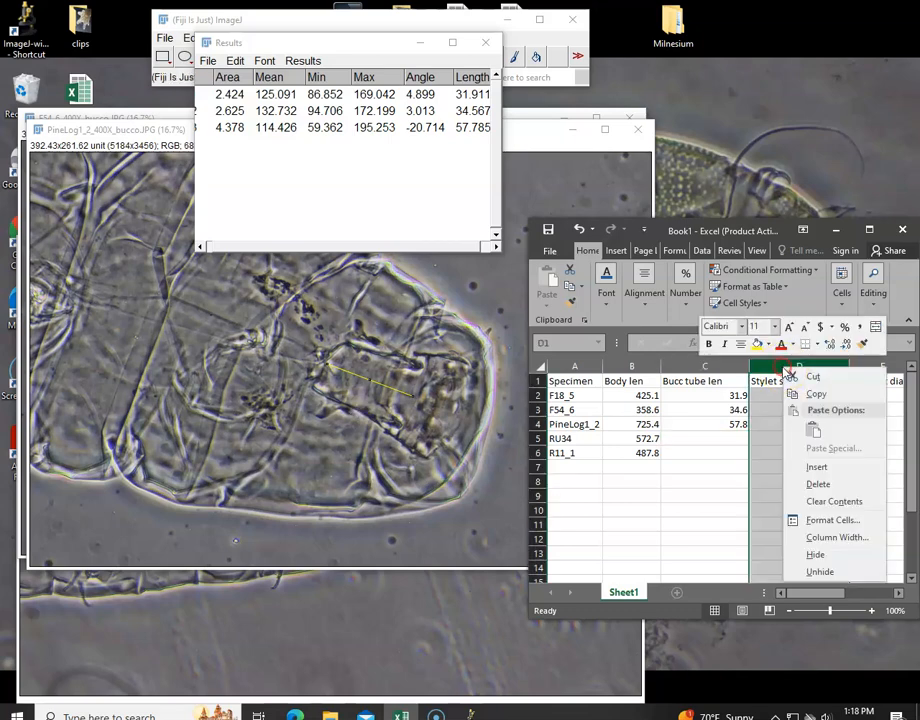
pyautogui.click(820, 486)
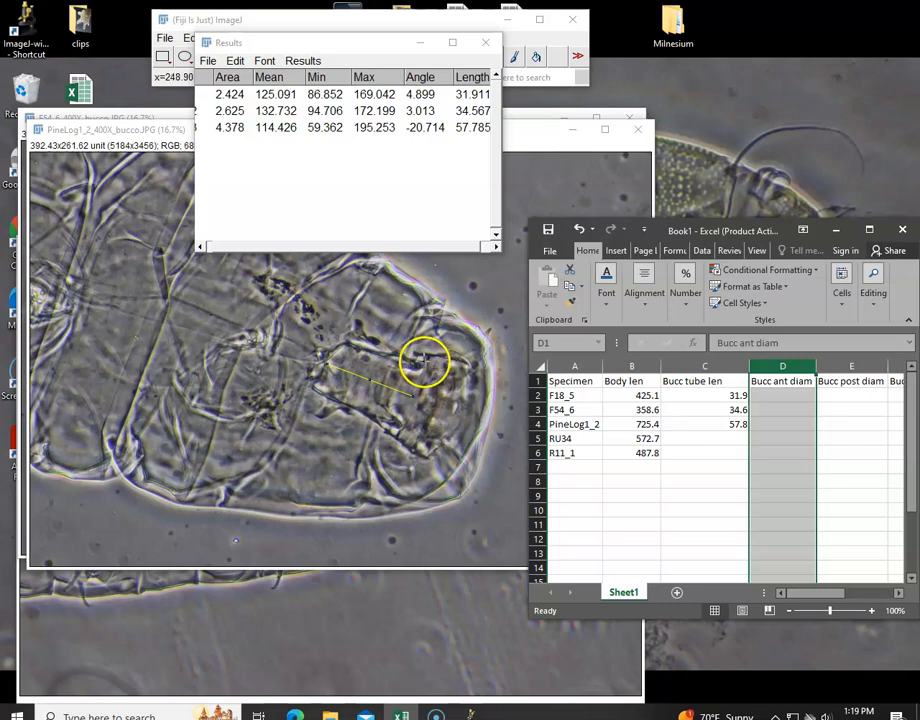
pyautogui.click(421, 366)
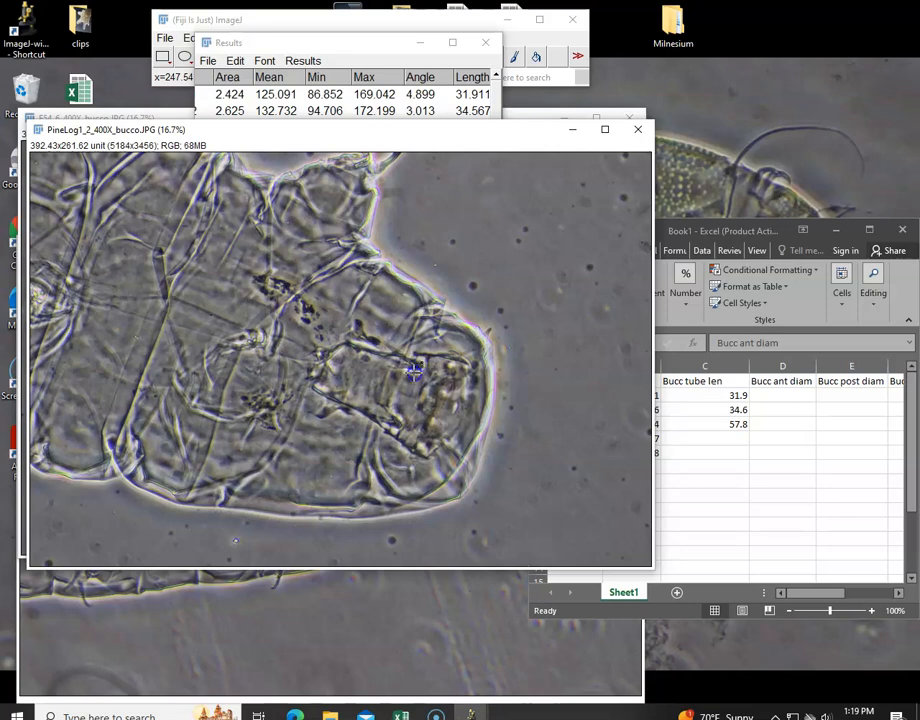
pyautogui.moveTo(408, 395); pyautogui.dragTo(398, 427)
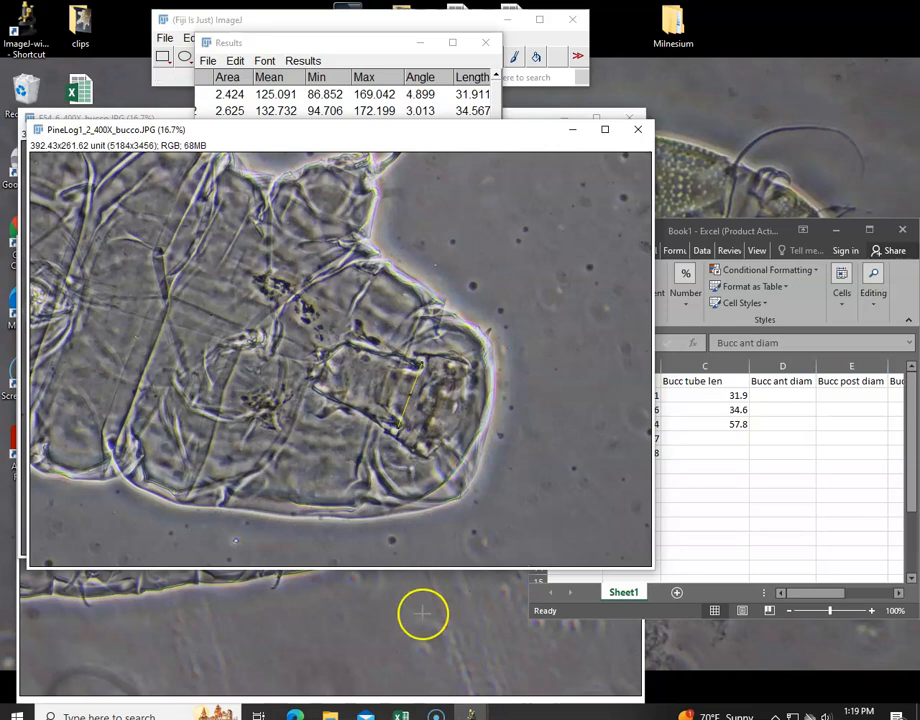
pyautogui.moveTo(435, 714)
pyautogui.click(406, 657)
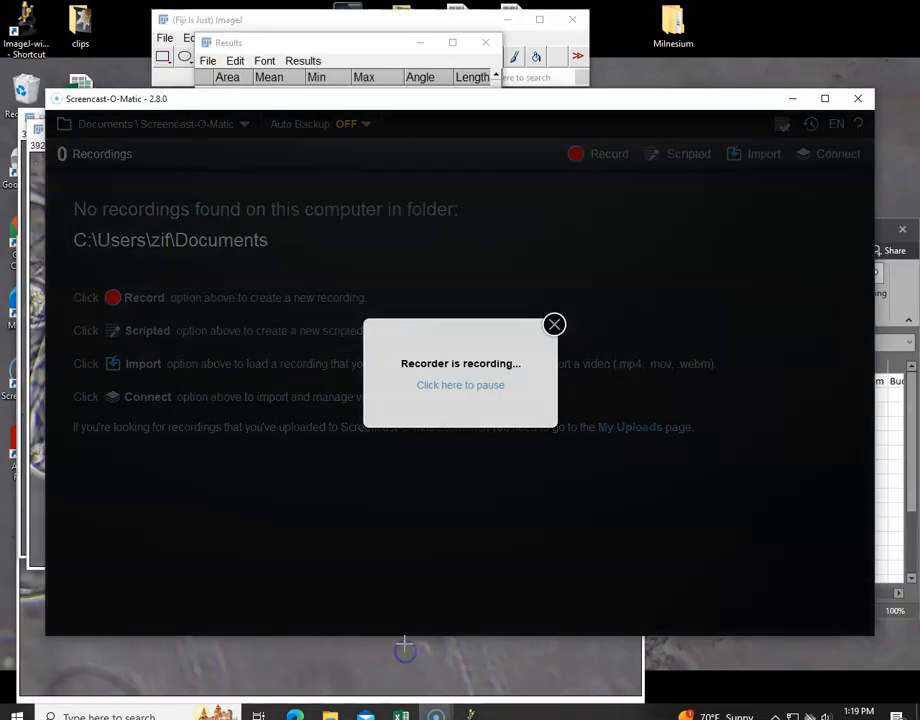
pyautogui.click(474, 394)
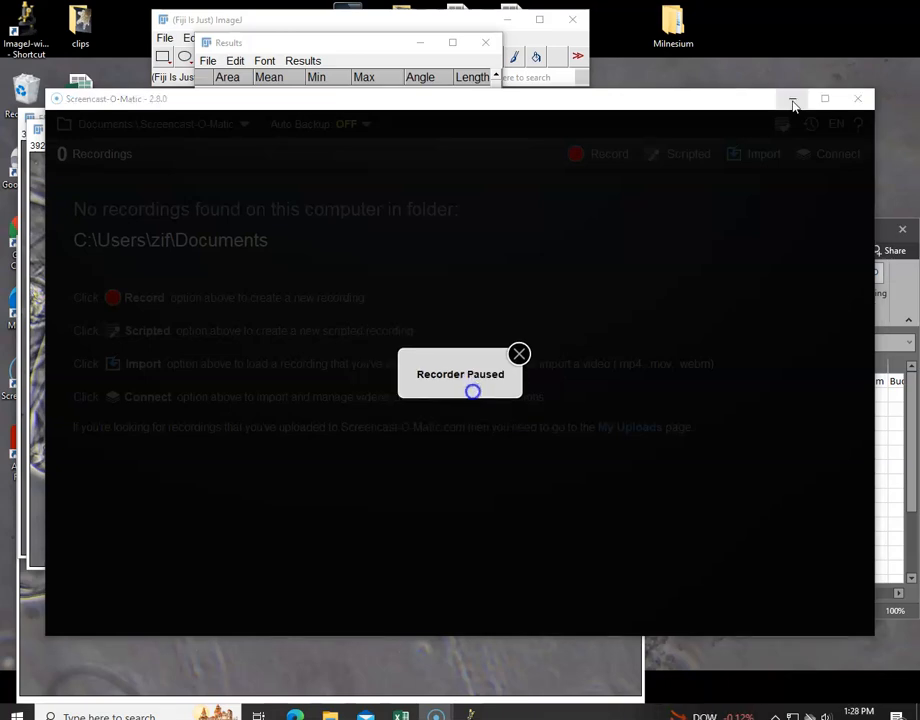
pyautogui.click(793, 104)
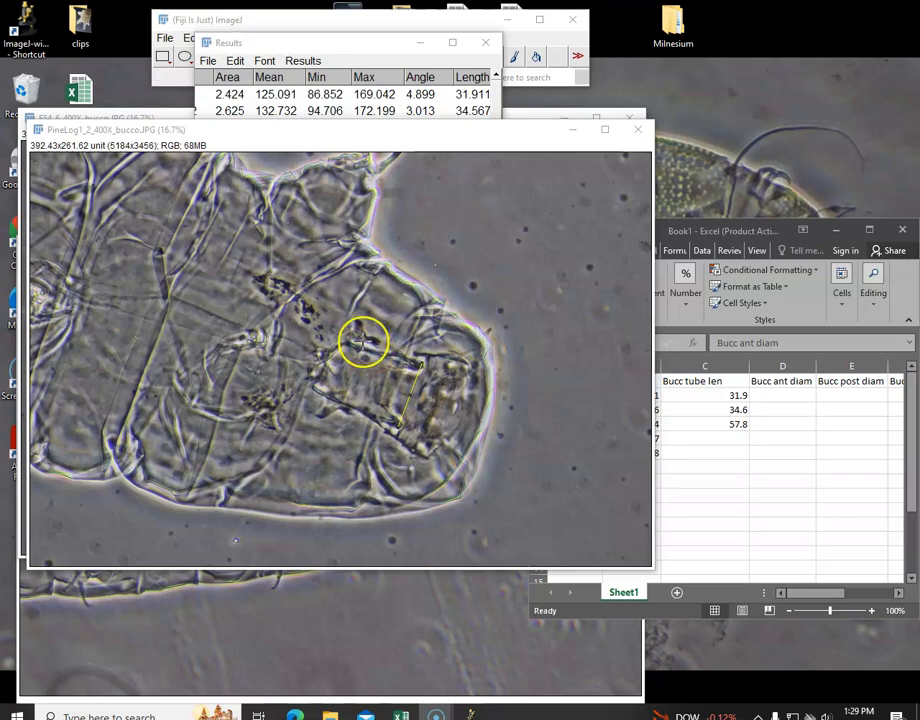
pyautogui.hotkey('ctrl', 'm')
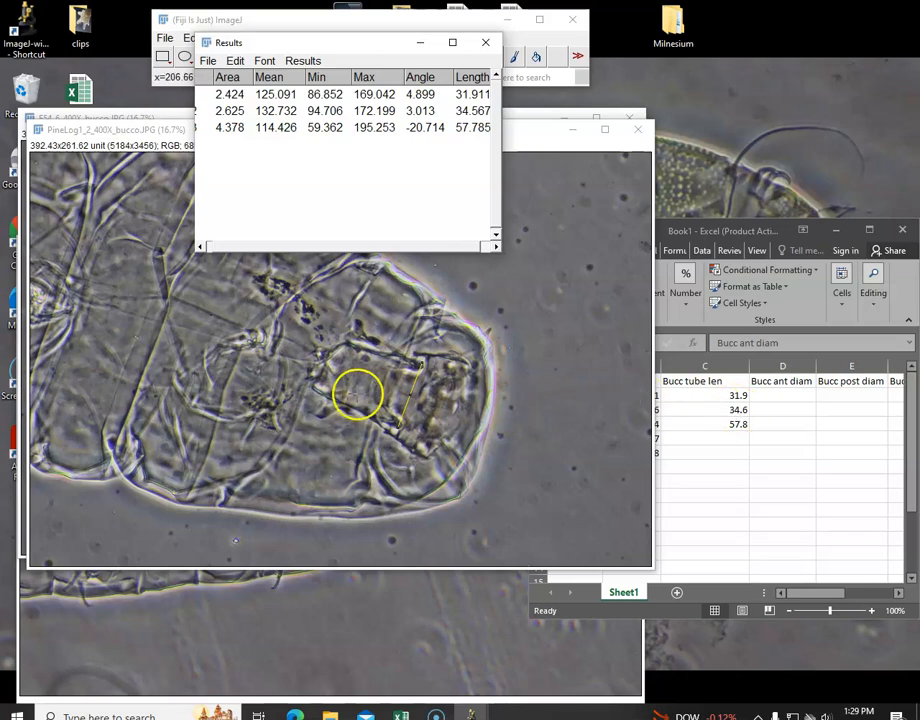
# Step: Measure the anterior buccal tube diameter in PineLog1_2_400X_bucco with a straight line about 44.1 units long, and bring the Results table forward
pyautogui.click(400, 433)
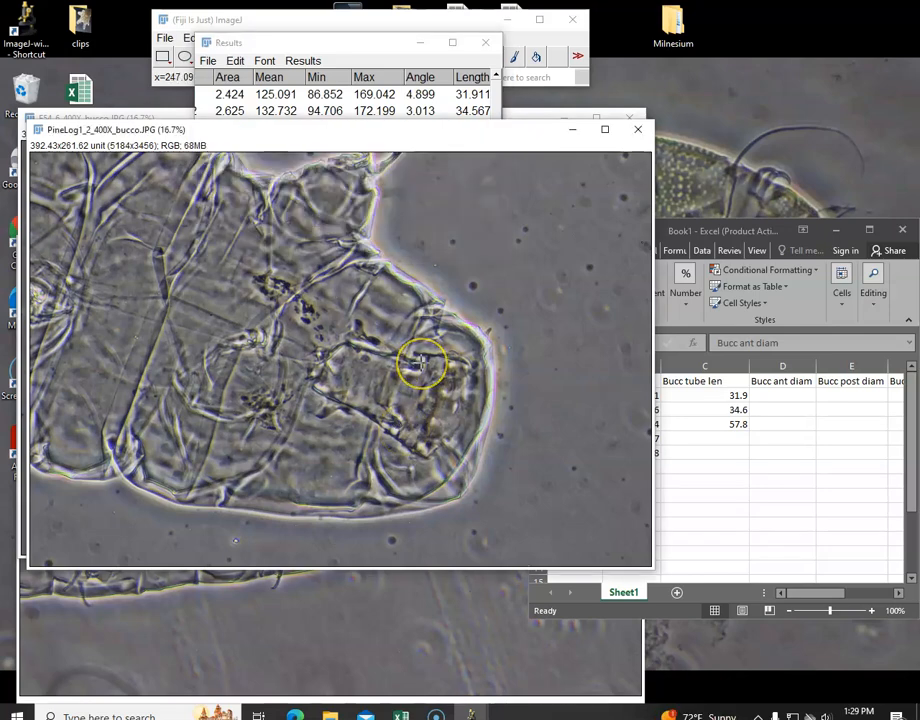
pyautogui.moveTo(418, 360); pyautogui.dragTo(396, 424)
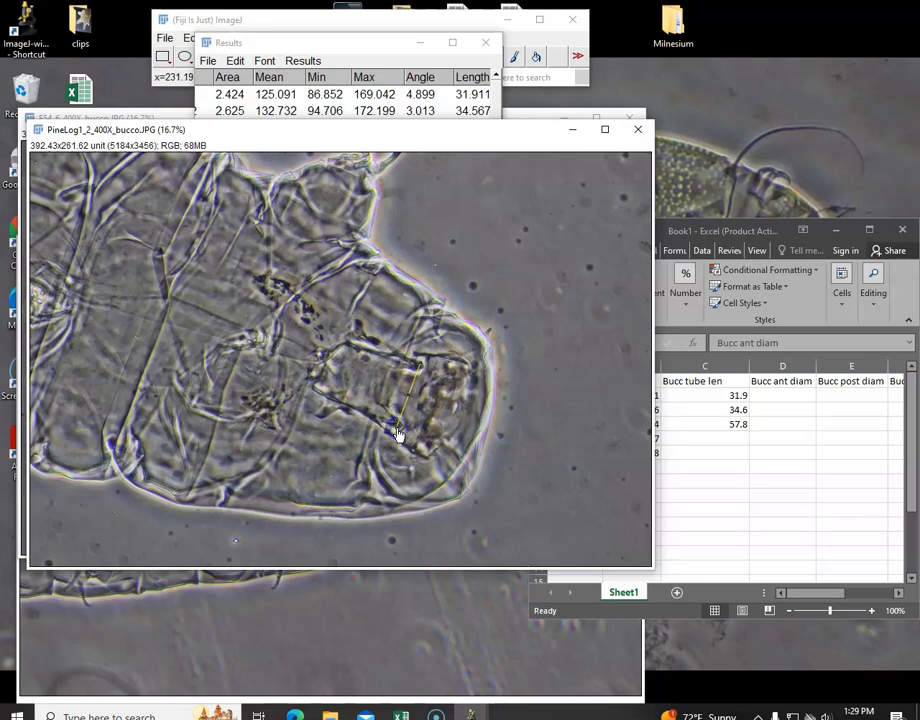
pyautogui.hotkey('ctrl', 'm')
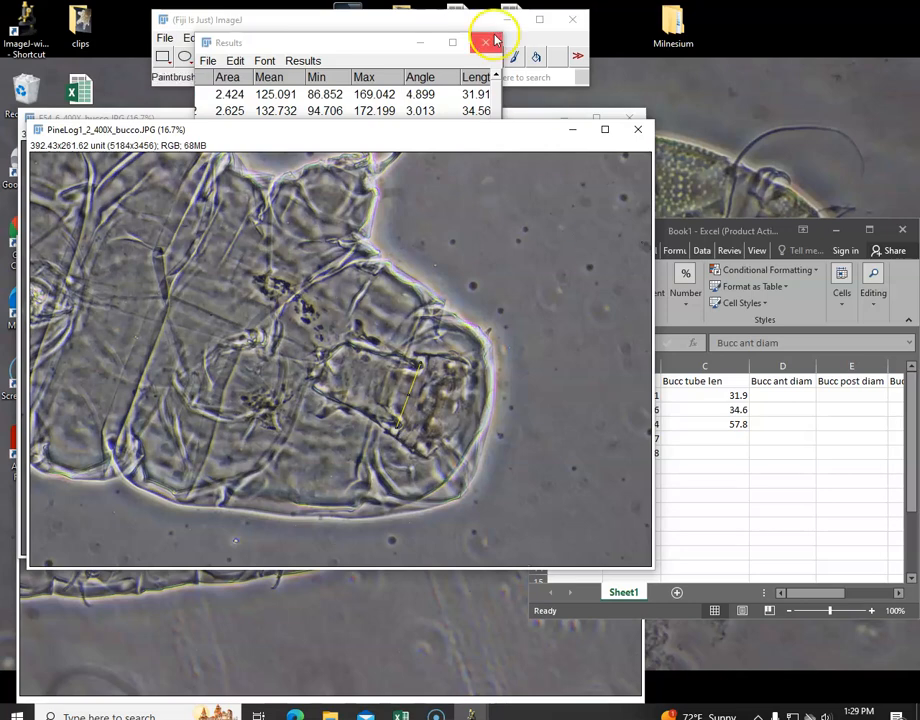
pyautogui.click(396, 46)
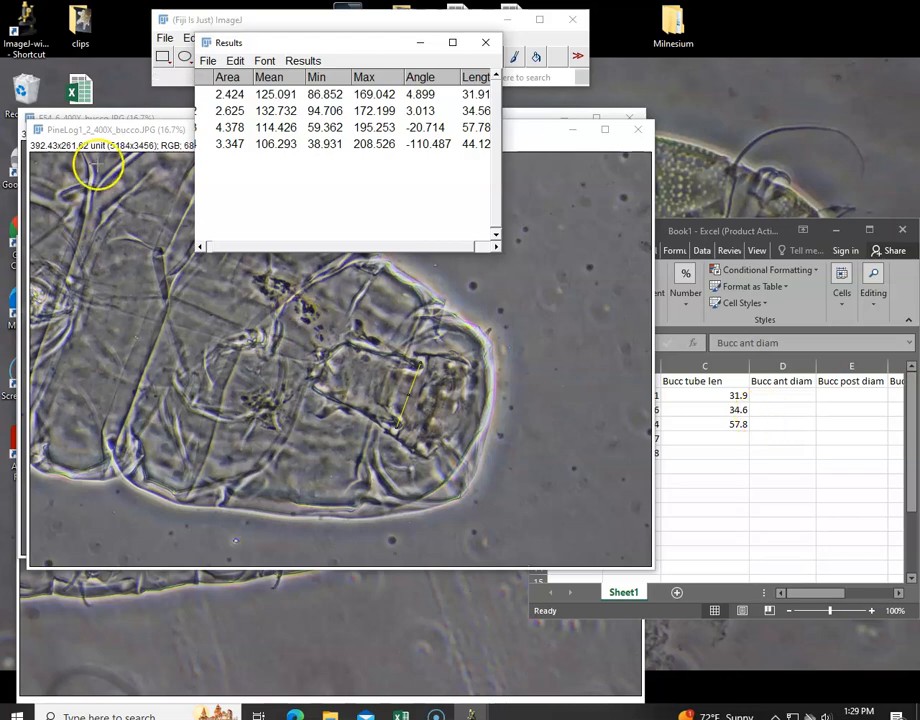
# Step: Switch to Excel and enter 44.1 as the anterior buccal diameter for PineLog1_2 in D4
pyautogui.click(724, 453)
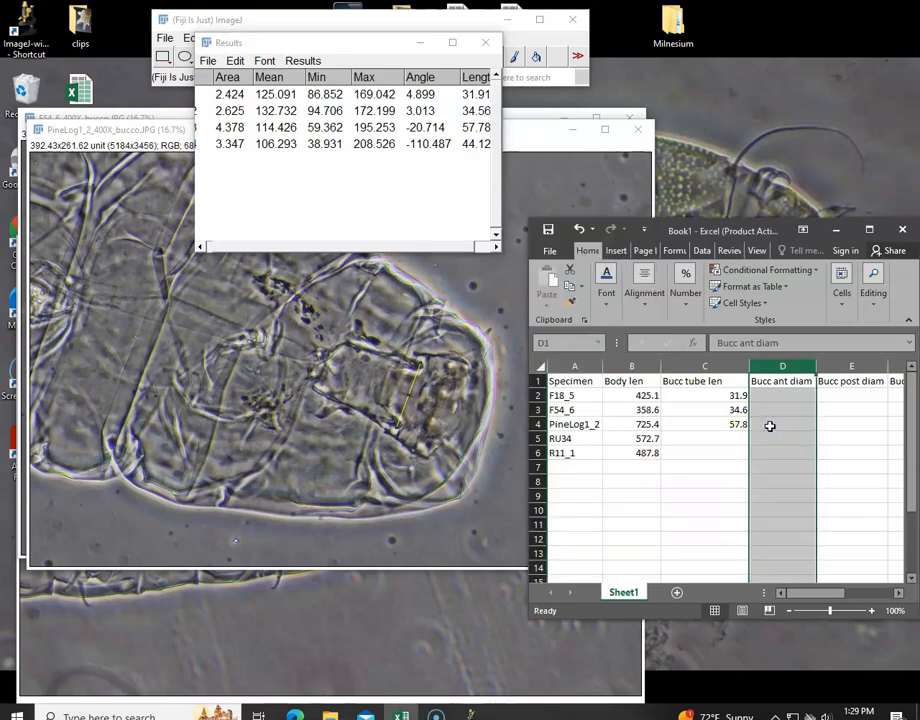
pyautogui.click(770, 426)
pyautogui.write('44.1')
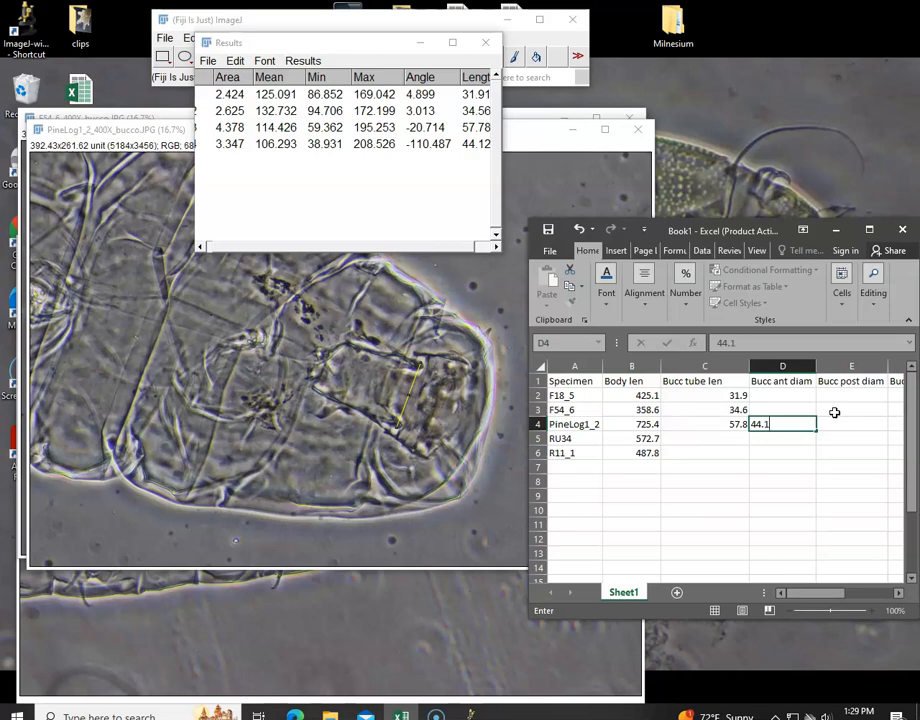
pyautogui.press('Right')
pyautogui.press('Left')
pyautogui.press('Up')
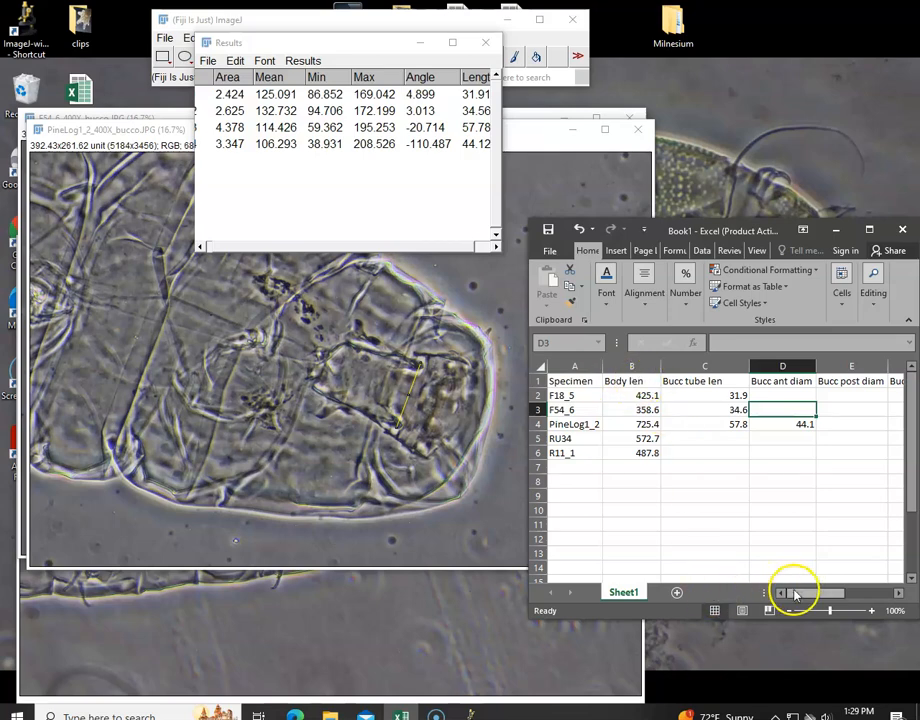
# Step: Delete the "Bucc stand diam" column from the specimen sheet
pyautogui.moveTo(795, 597); pyautogui.dragTo(817, 596)
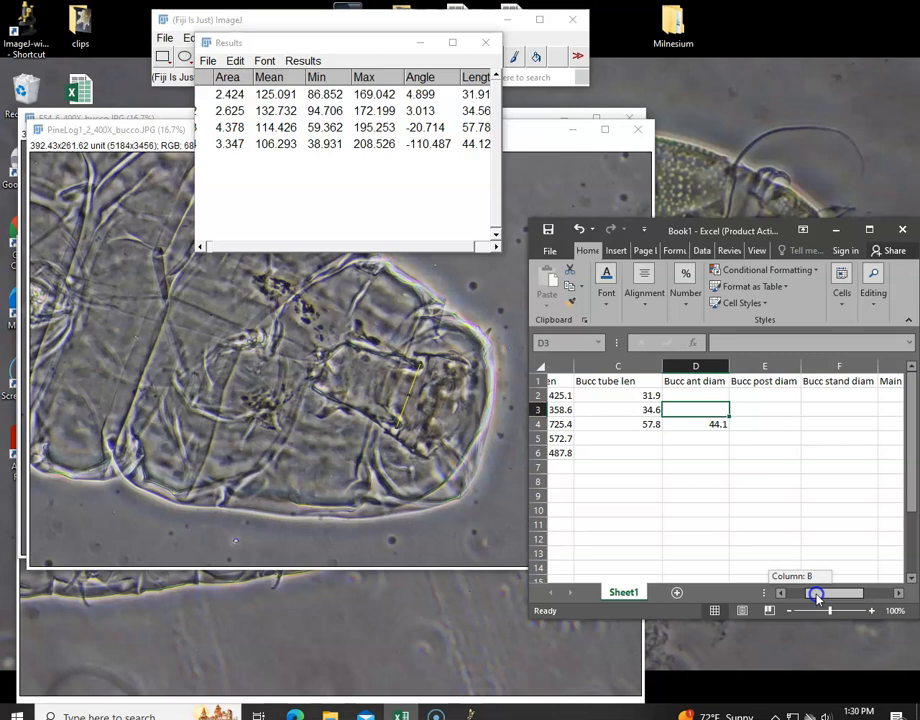
pyautogui.moveTo(817, 596); pyautogui.dragTo(822, 596)
pyautogui.click(810, 368)
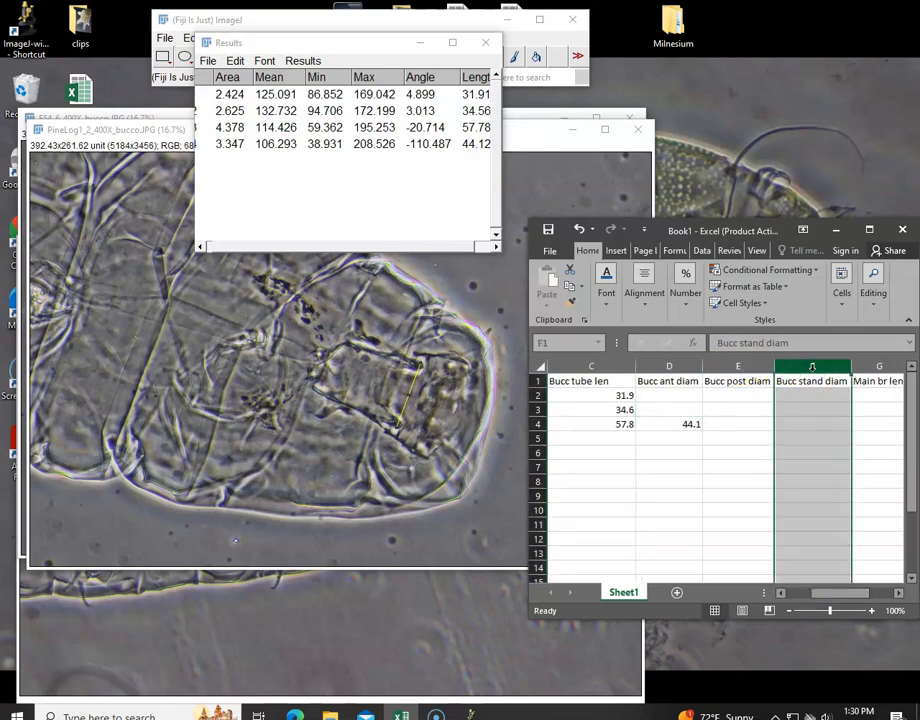
pyautogui.rightClick(812, 368)
pyautogui.click(825, 488)
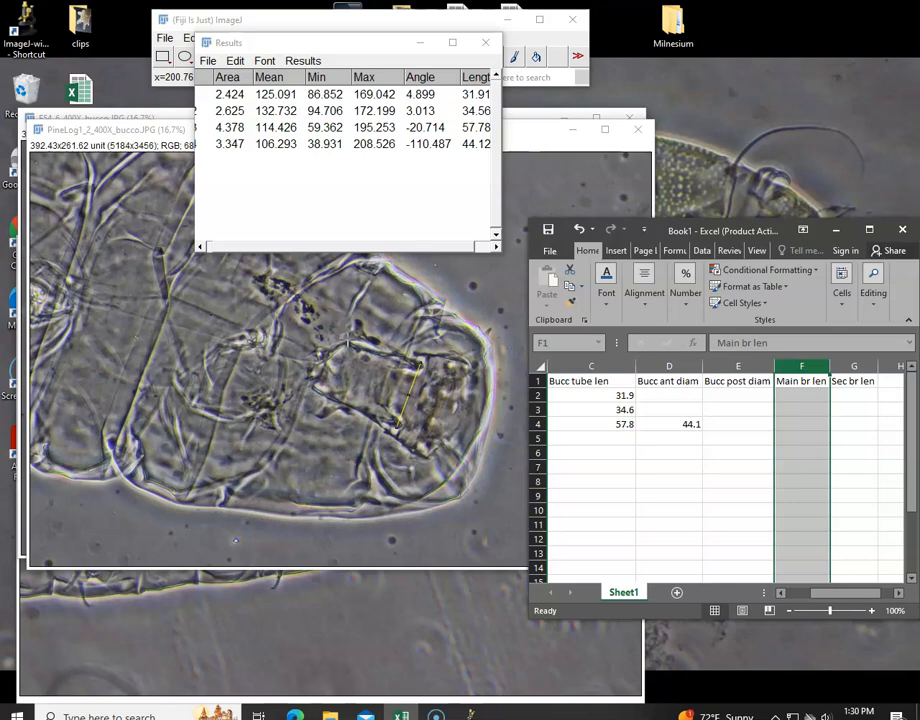
# Step: Measure PineLog1_2's posterior buccal tube diameter in ImageJ with a line about 37.8 units long, and enter 37.8 in E4 in Excel
pyautogui.click(348, 343)
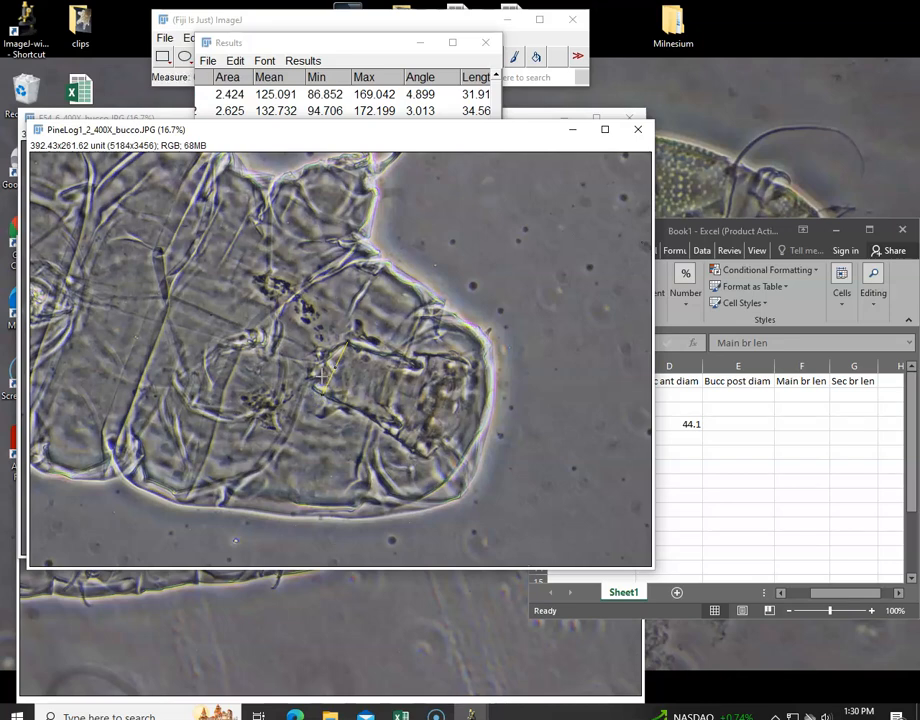
pyautogui.click(336, 45)
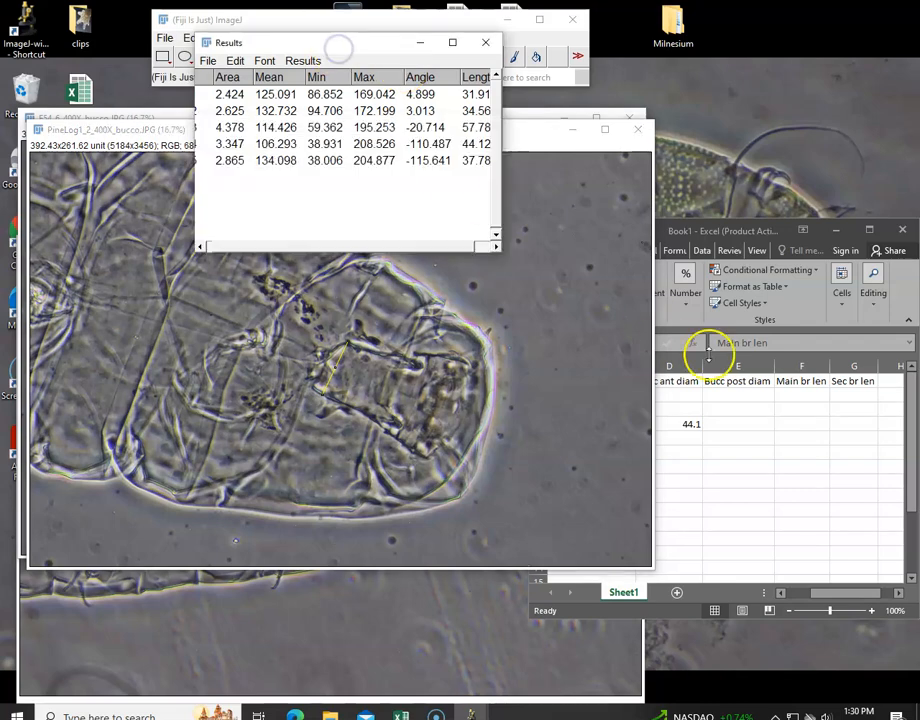
pyautogui.click(703, 433)
pyautogui.click(721, 424)
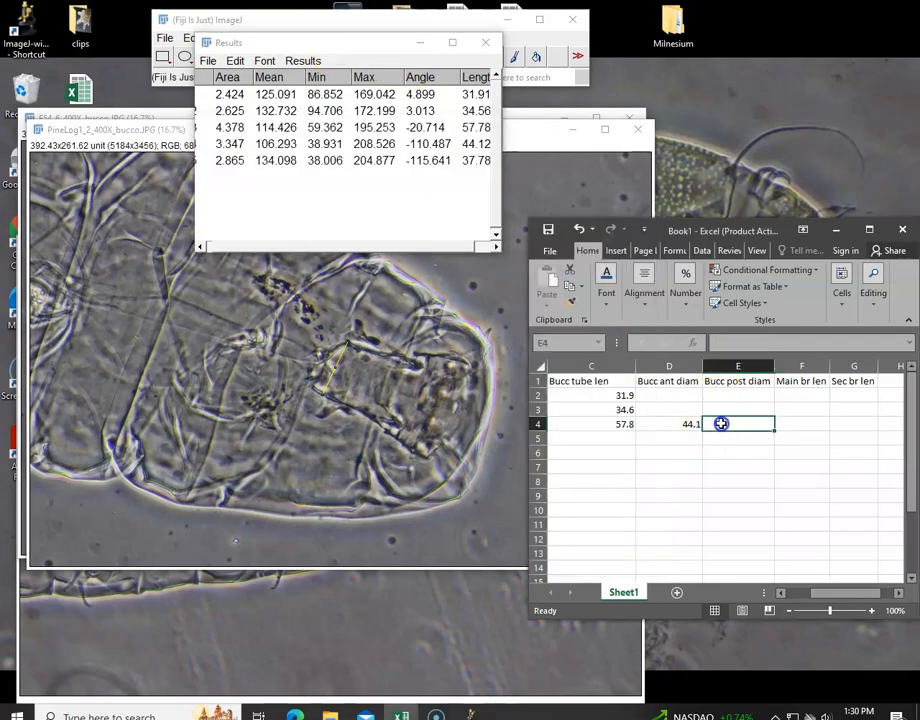
pyautogui.write('37.8')
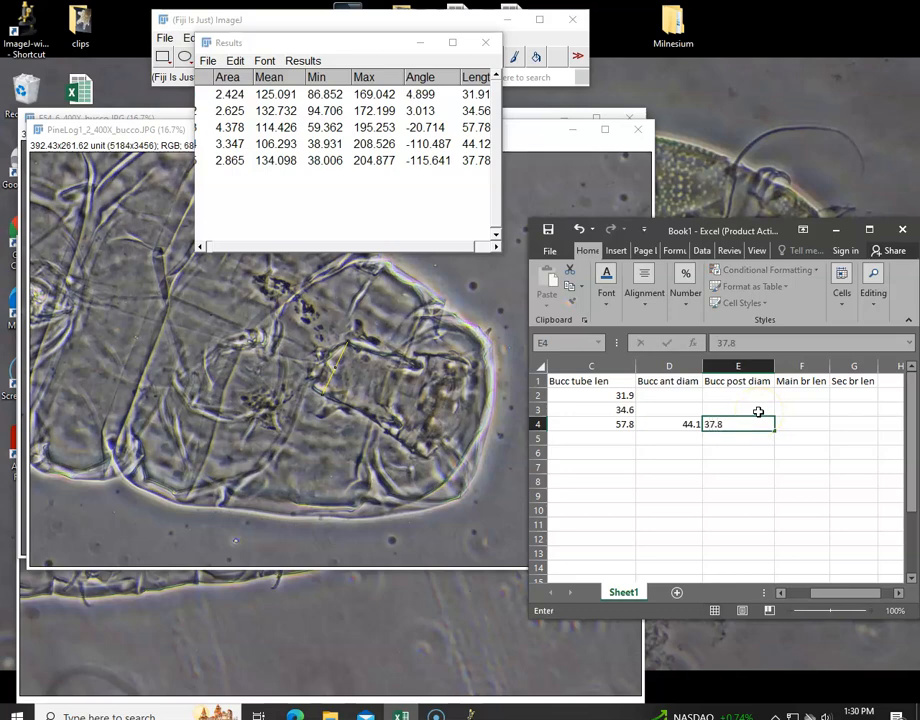
pyautogui.press('Return')
pyautogui.press('Up')
pyautogui.press('Up')
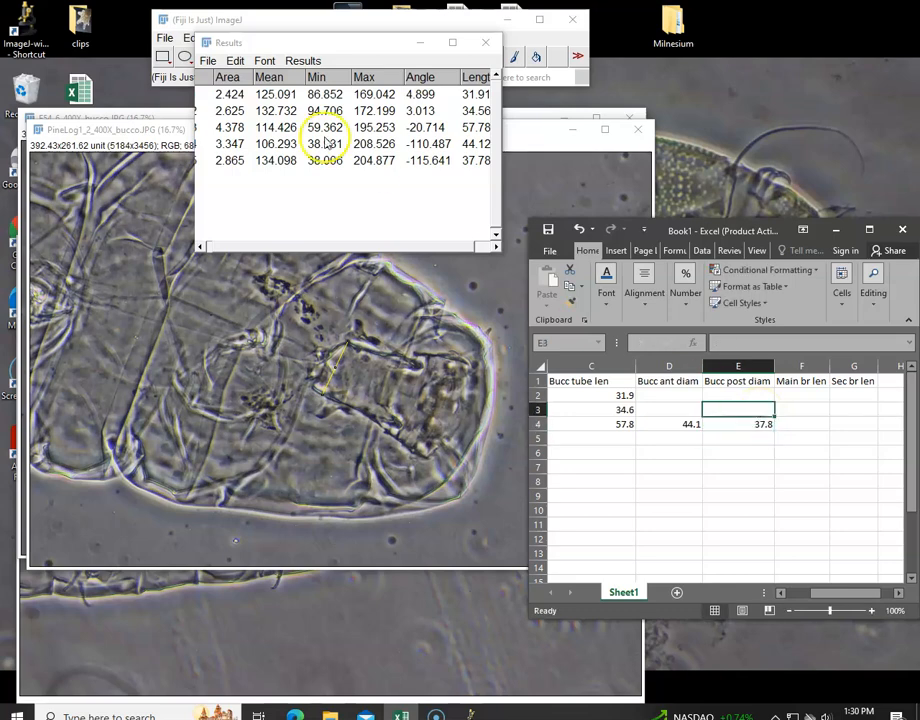
# Step: Close the PineLog1_2_400X_bucco image in ImageJ without saving its changes
pyautogui.click(540, 140)
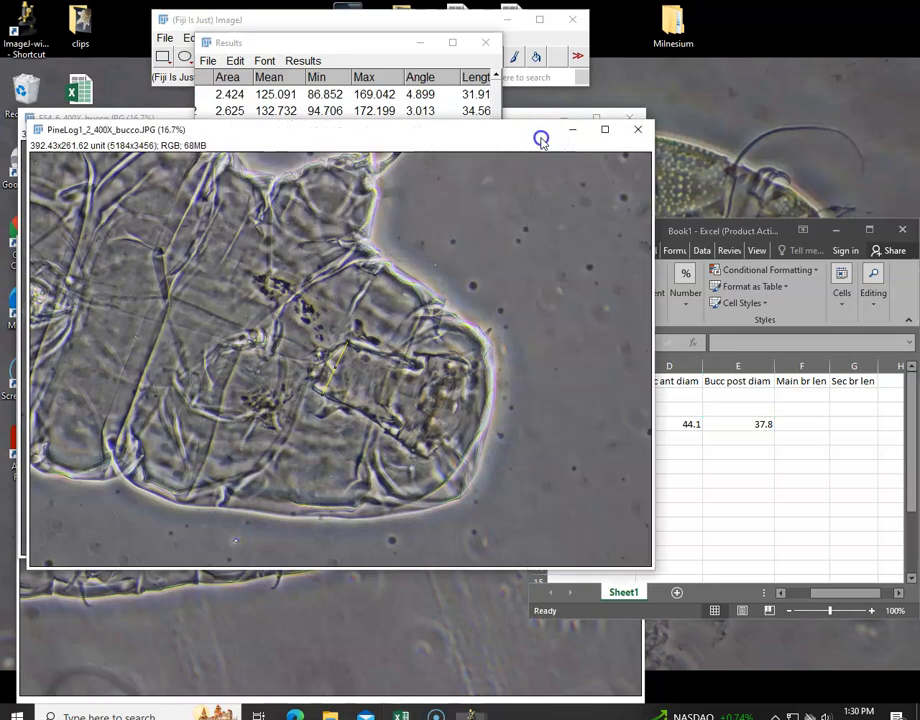
pyautogui.click(637, 129)
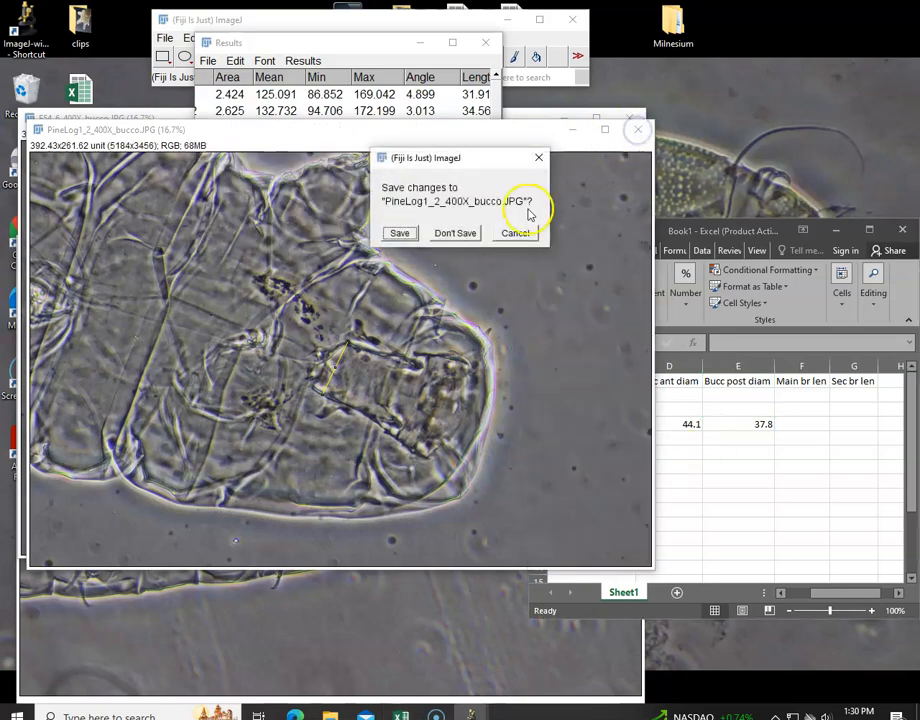
pyautogui.click(455, 233)
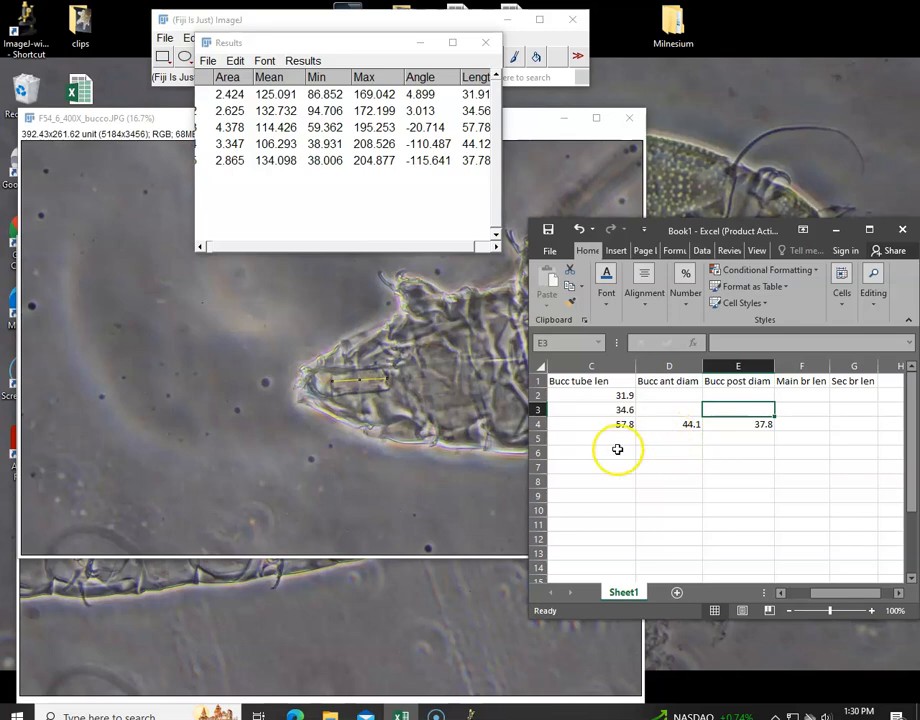
# Step: Bring F54_6_400X_bucco forward, measure its anterior buccal tube diameter with a line about 18.7 units long, and bring the Results table forward
pyautogui.click(653, 508)
pyautogui.click(726, 537)
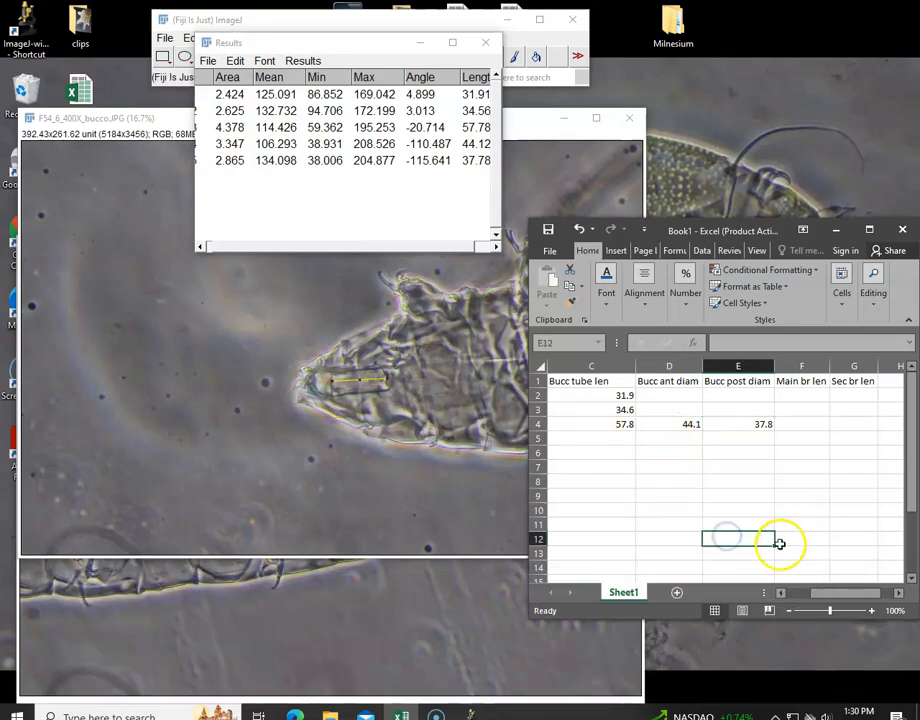
pyautogui.moveTo(823, 594); pyautogui.dragTo(797, 593)
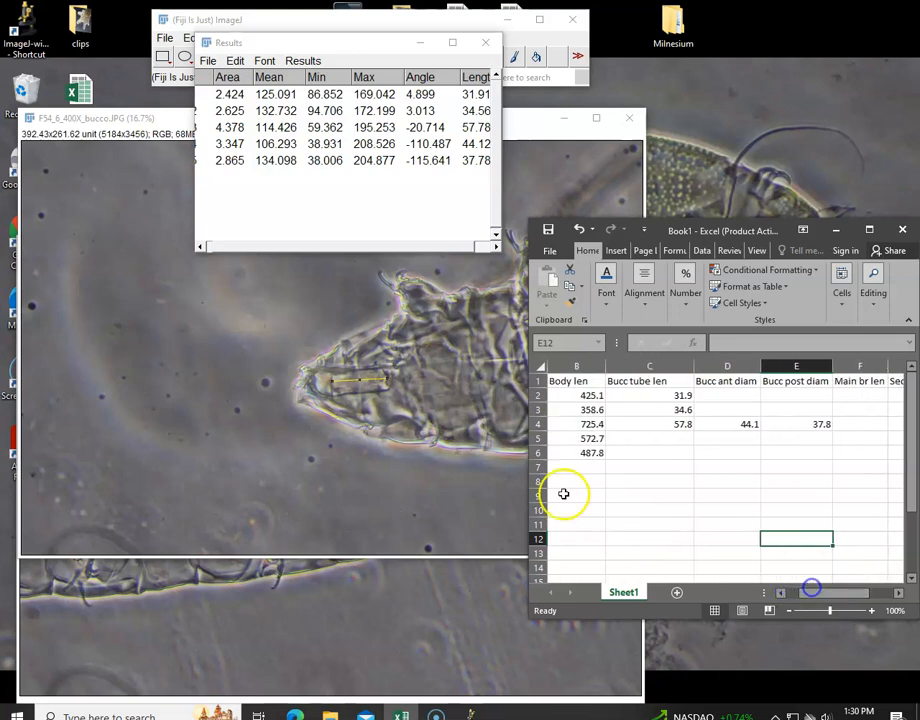
pyautogui.click(117, 118)
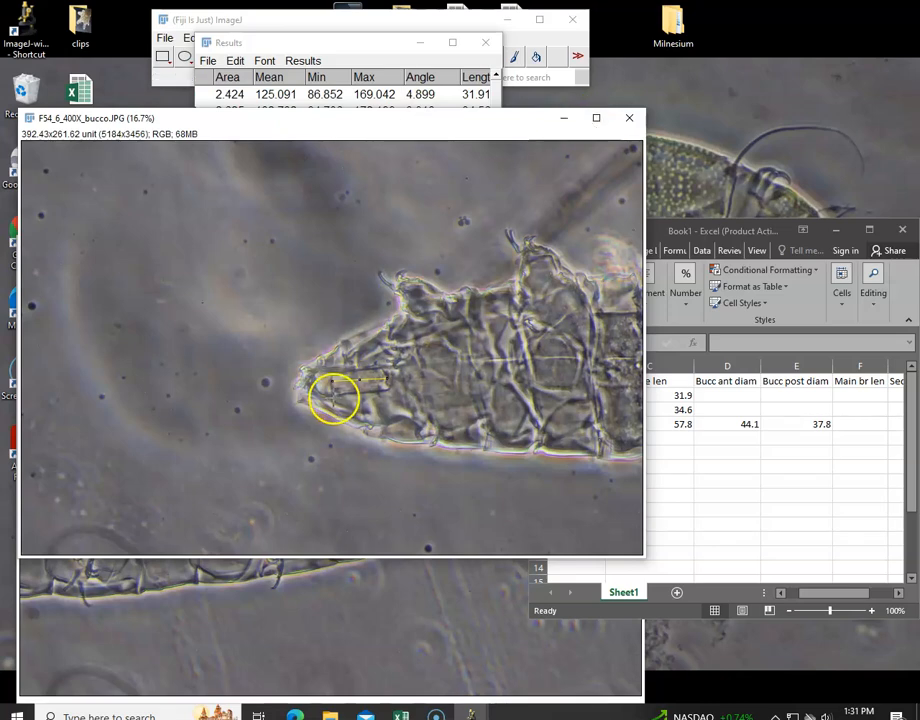
pyautogui.moveTo(333, 397); pyautogui.dragTo(332, 370)
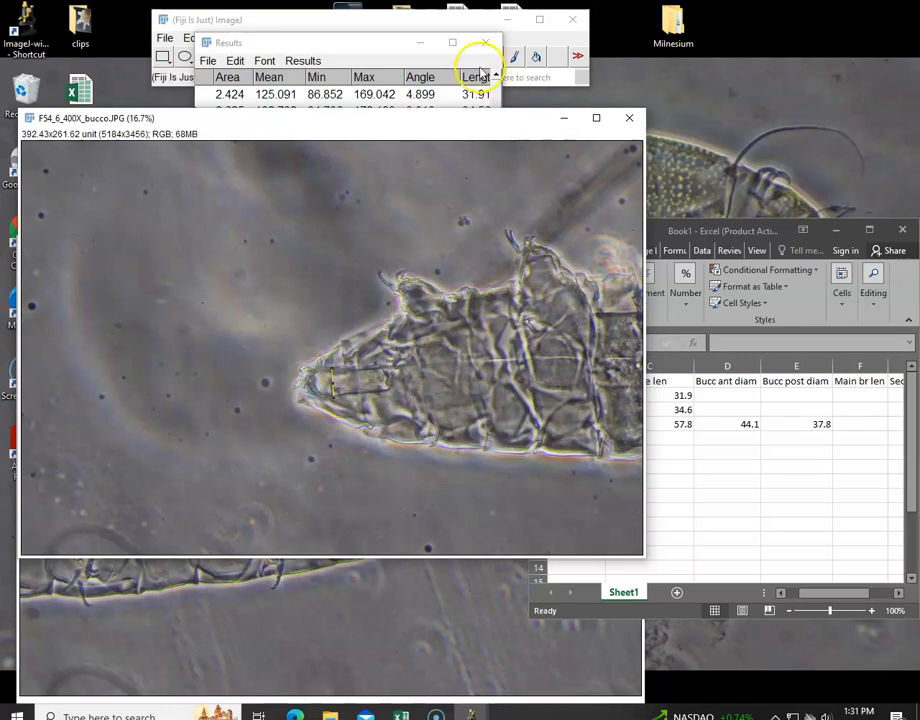
pyautogui.click(390, 40)
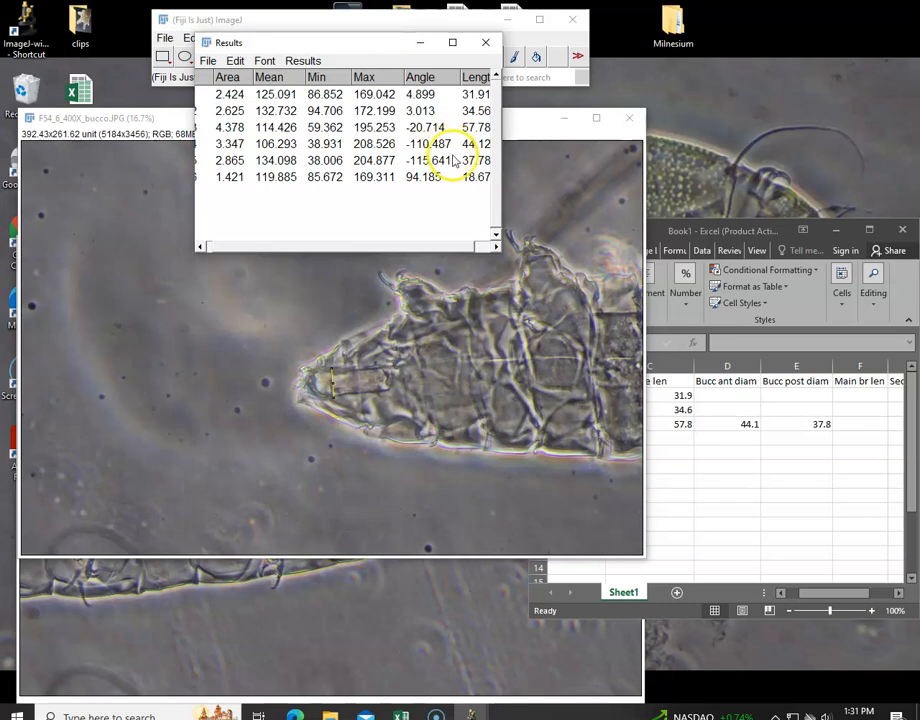
# Step: Switch to Excel, enter 18.6 as the anterior buccal diameter for F54_6 in D3, and select E3
pyautogui.click(749, 409)
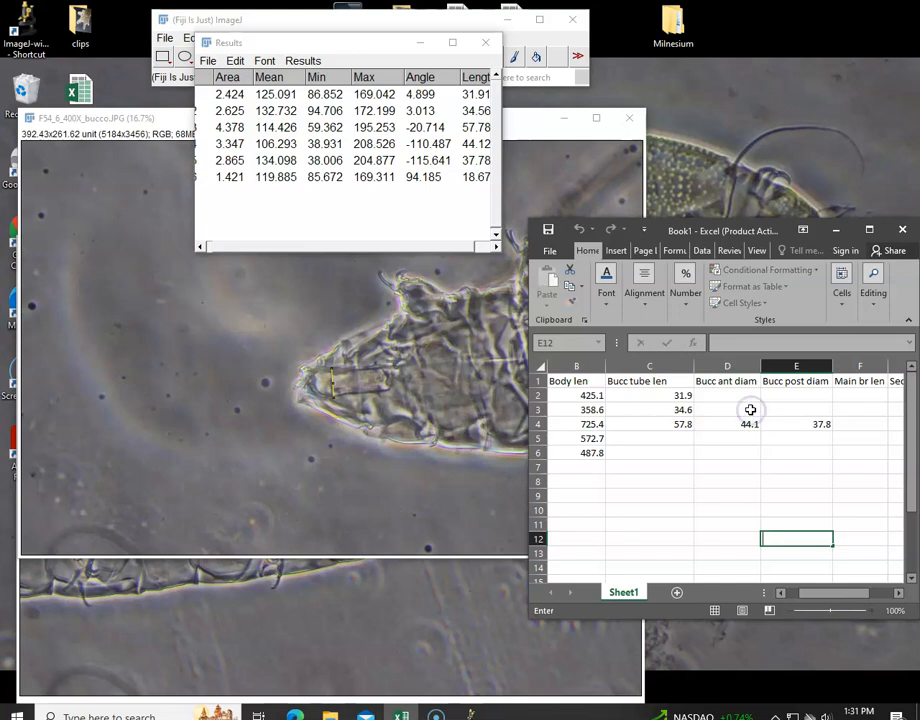
pyautogui.write('18.6')
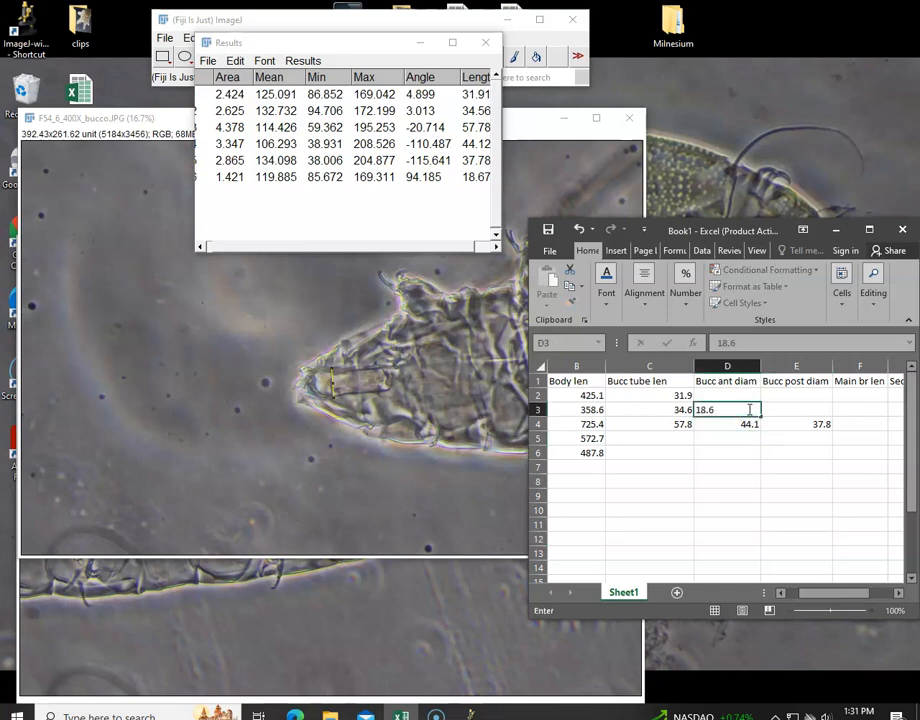
pyautogui.press('Return')
pyautogui.press('Up')
pyautogui.press('Right')
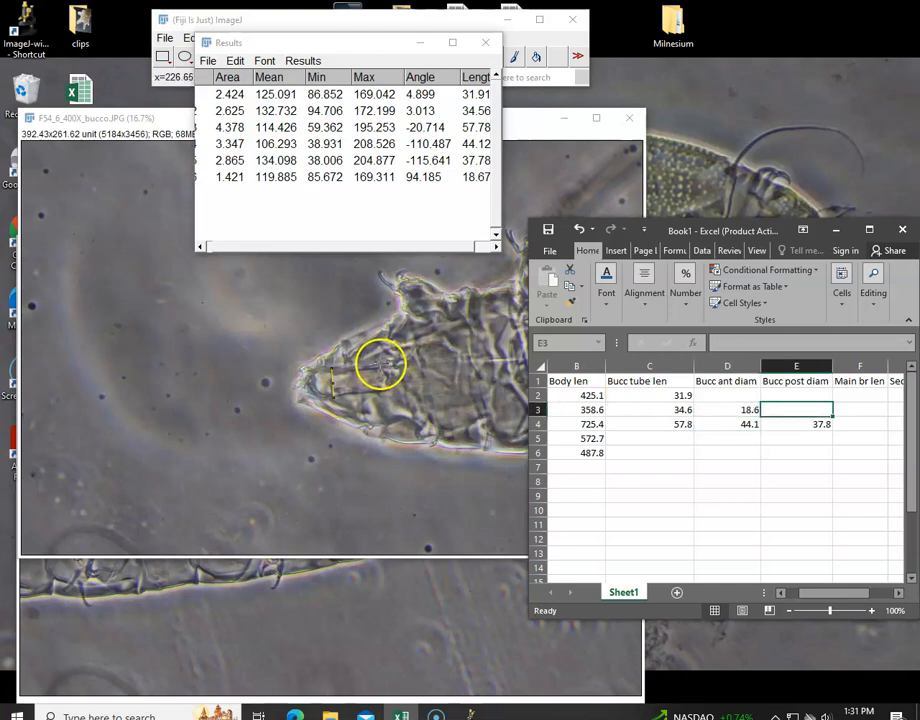
# Step: Measure the posterior buccal tube diameter in F54_6_400X_bucco with a line about 17.8 units long, and bring the Results table forward
pyautogui.click(381, 365)
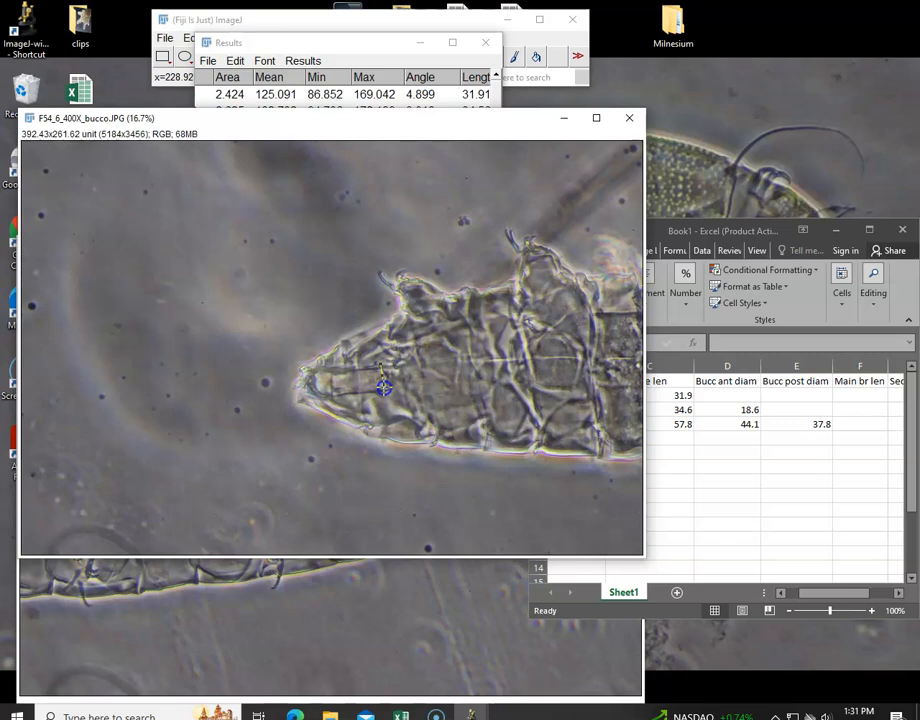
pyautogui.moveTo(384, 393); pyautogui.dragTo(382, 391)
pyautogui.click(329, 45)
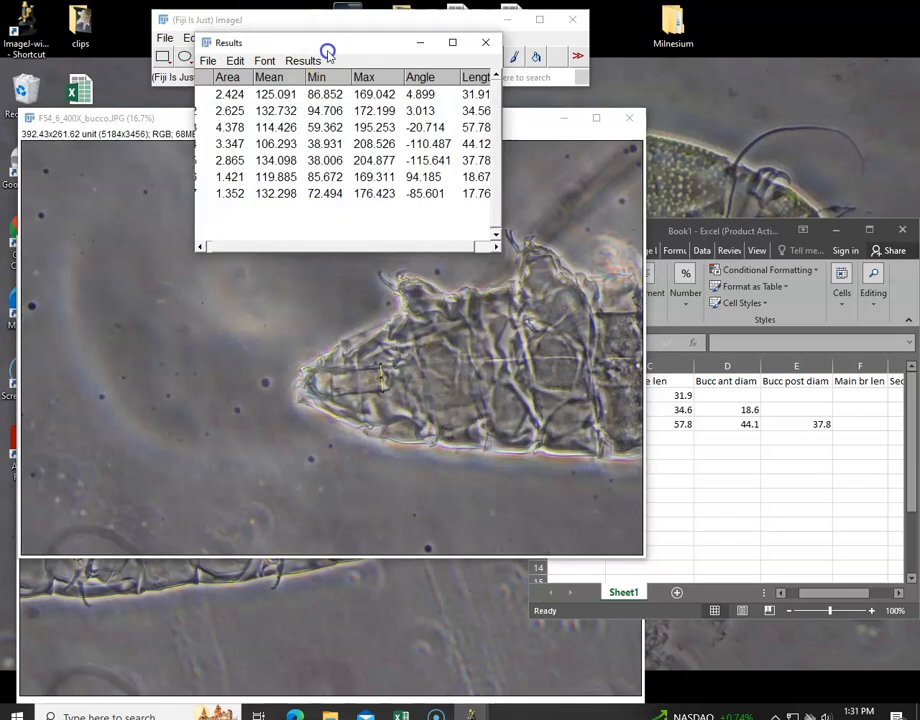
# Step: Switch to Excel, enter 17.8 as the posterior buccal diameter for F54_6 in E3, and select D6
pyautogui.click(817, 413)
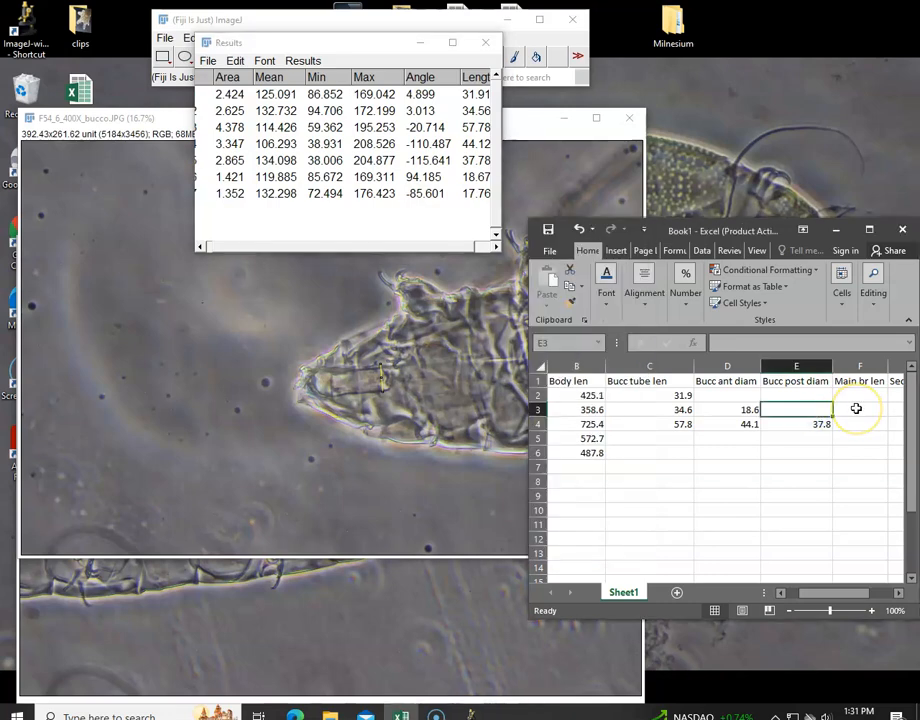
pyautogui.write('17.8')
pyautogui.press('Return')
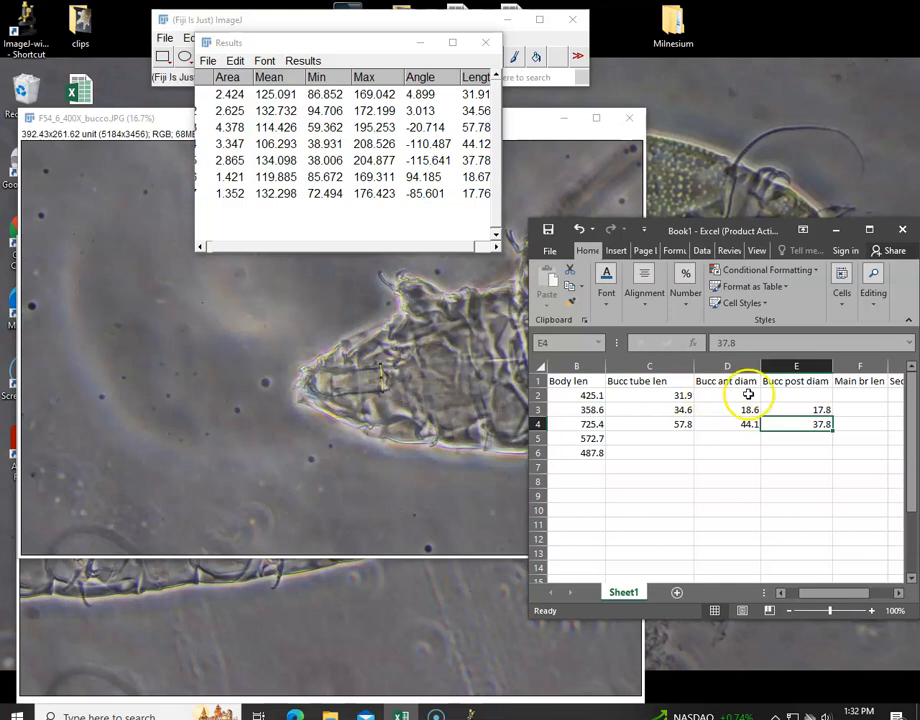
pyautogui.click(702, 450)
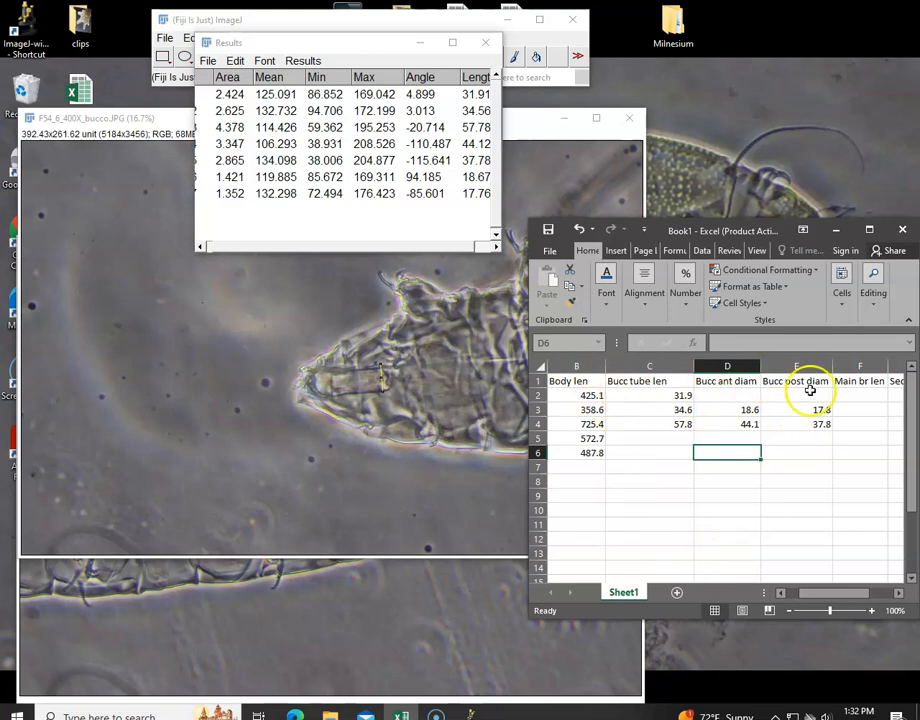
pyautogui.moveTo(863, 595); pyautogui.dragTo(842, 593)
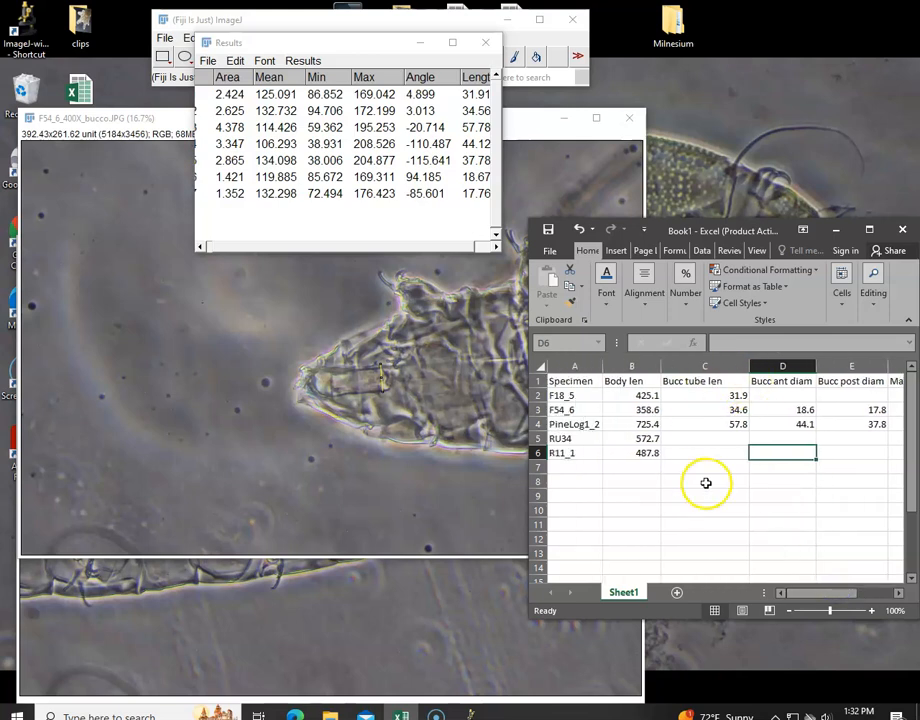